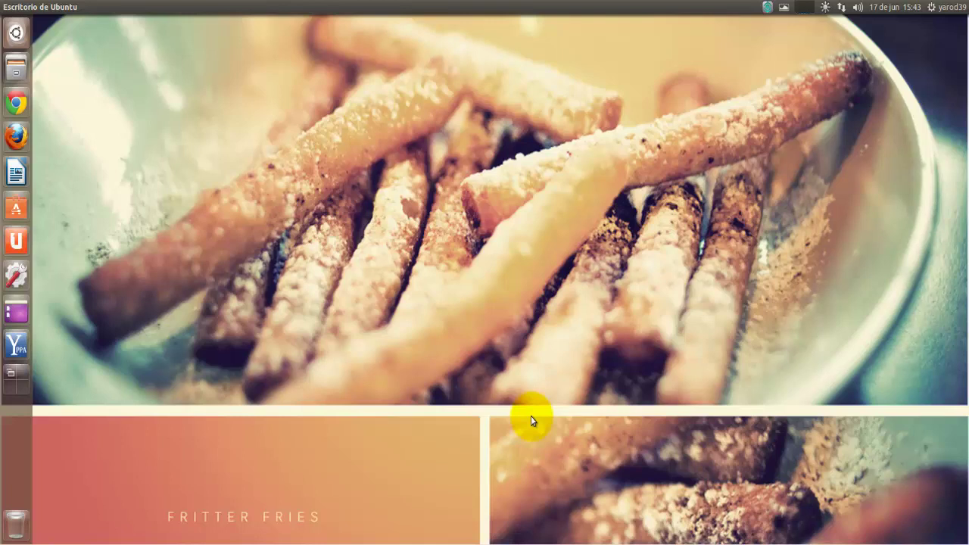
Open Chrome and search Google for "ubuntu torrent"
{"action": "left_click", "coordinate": [17, 104]}
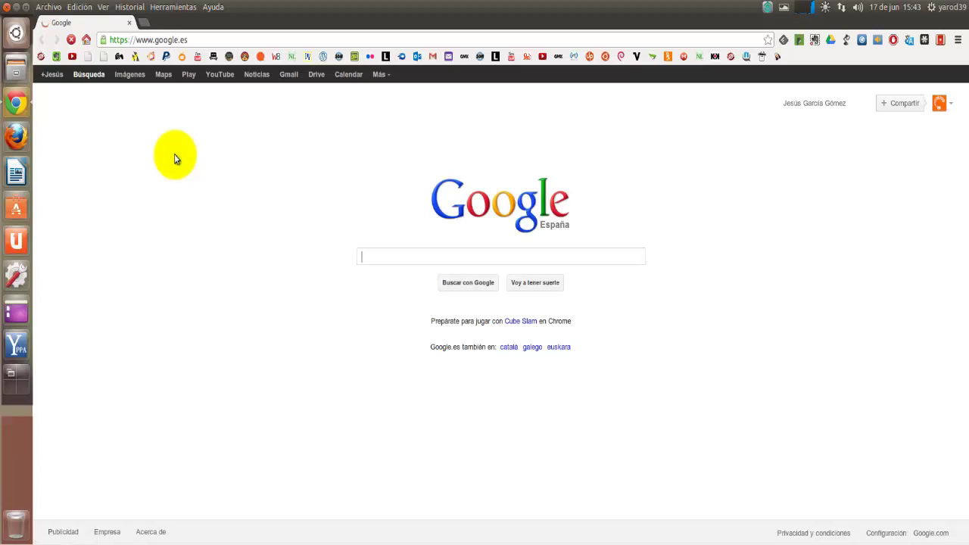
{"action": "type", "text": "u"}
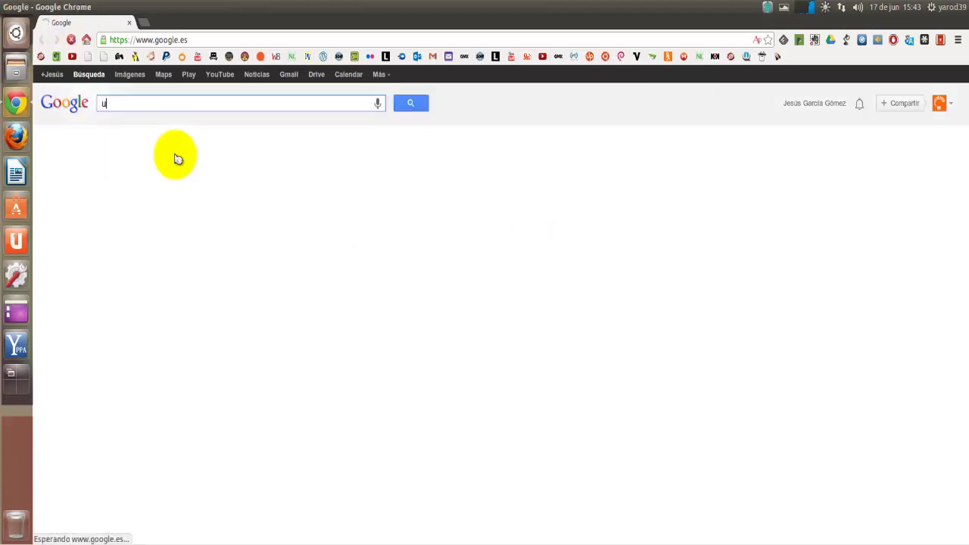
{"action": "type", "text": "buntu"}
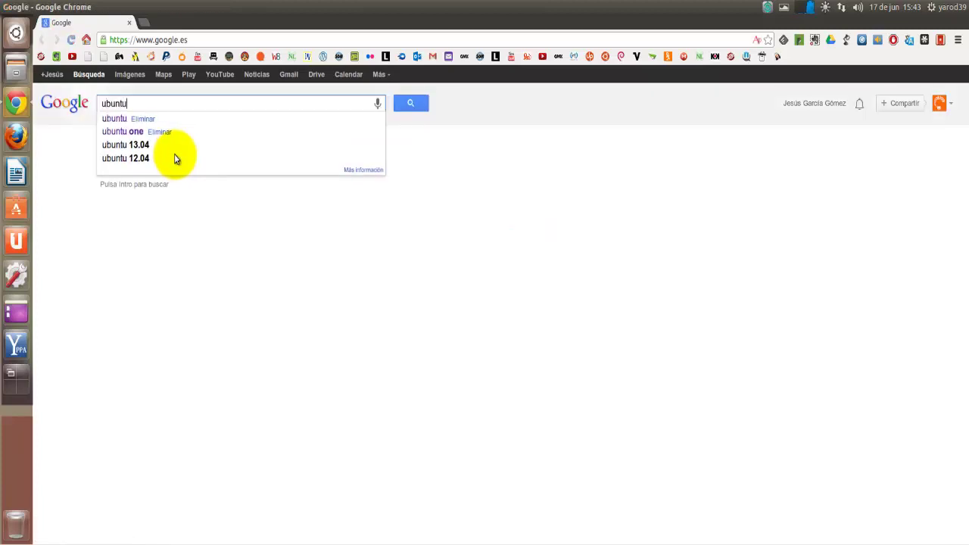
{"action": "type", "text": " torrent"}
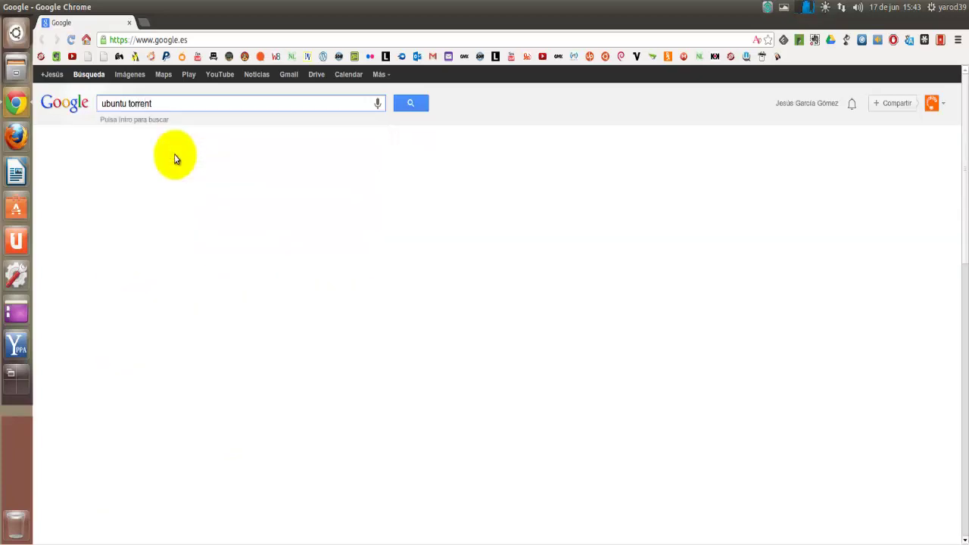
{"action": "key", "text": "Return"}
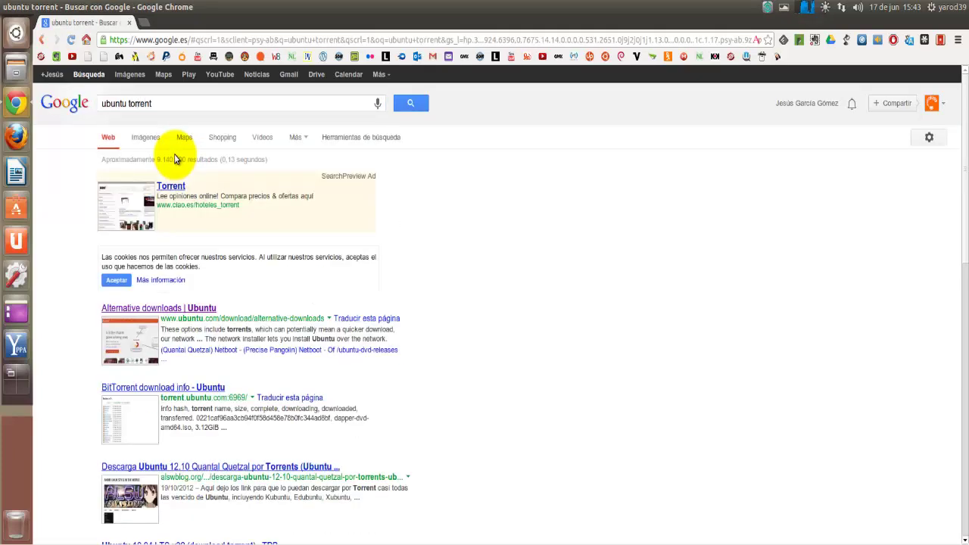
Open Ubuntu's Alternative downloads page from the results and find the BitTorrent section with the 13.04 and 12.04.2 LTS torrents
{"action": "left_click", "coordinate": [172, 312]}
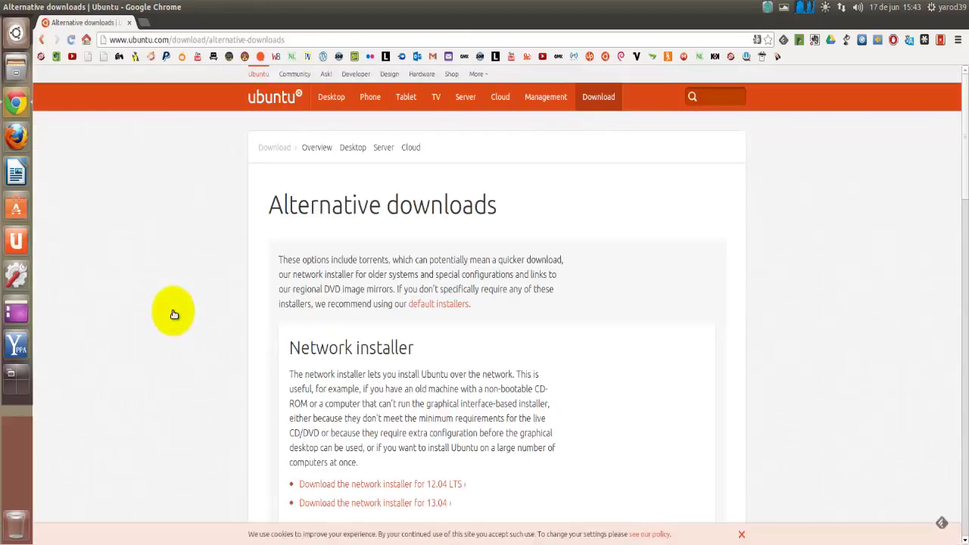
{"action": "scroll", "coordinate": [186, 292], "scroll_direction": "down", "scroll_amount": 5}
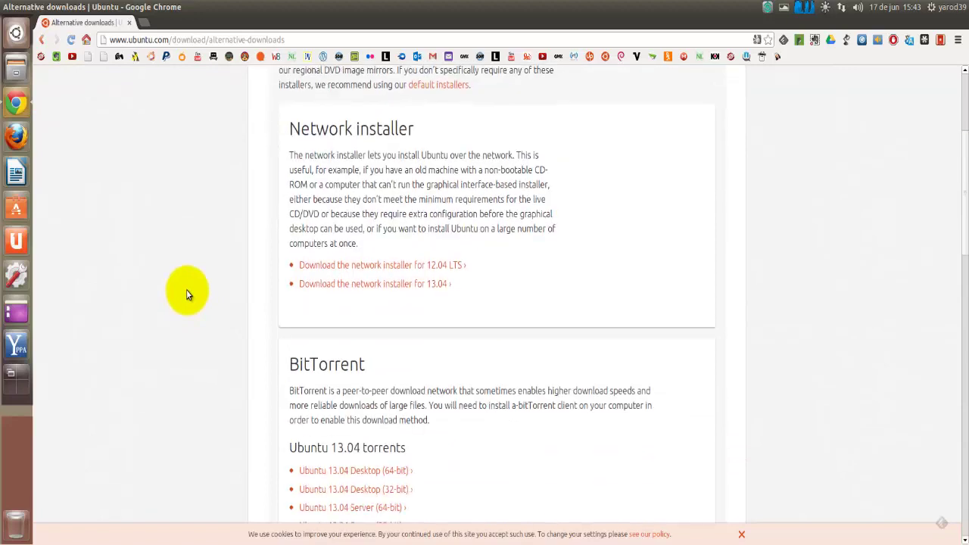
{"action": "scroll", "coordinate": [188, 293], "scroll_direction": "down", "scroll_amount": 2}
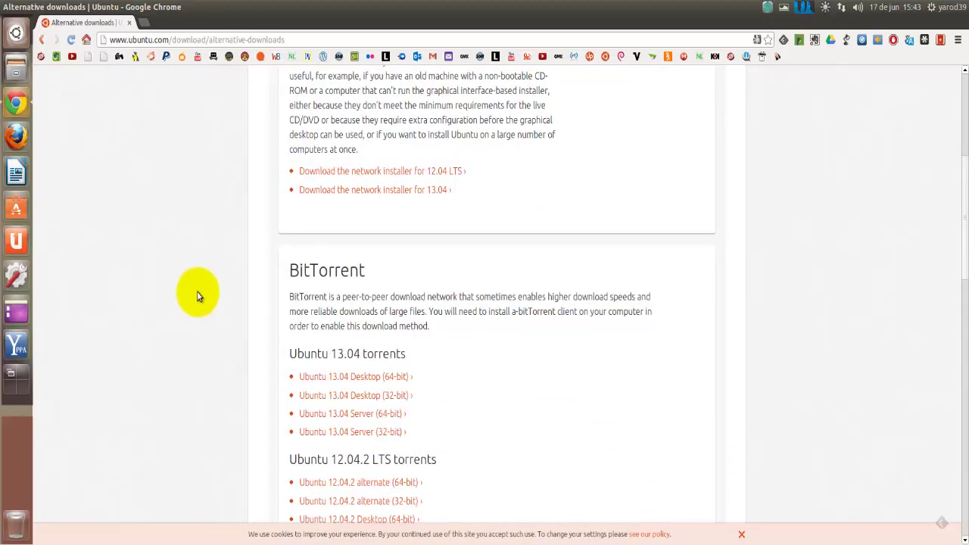
{"action": "scroll", "coordinate": [261, 322], "scroll_direction": "down", "scroll_amount": 2}
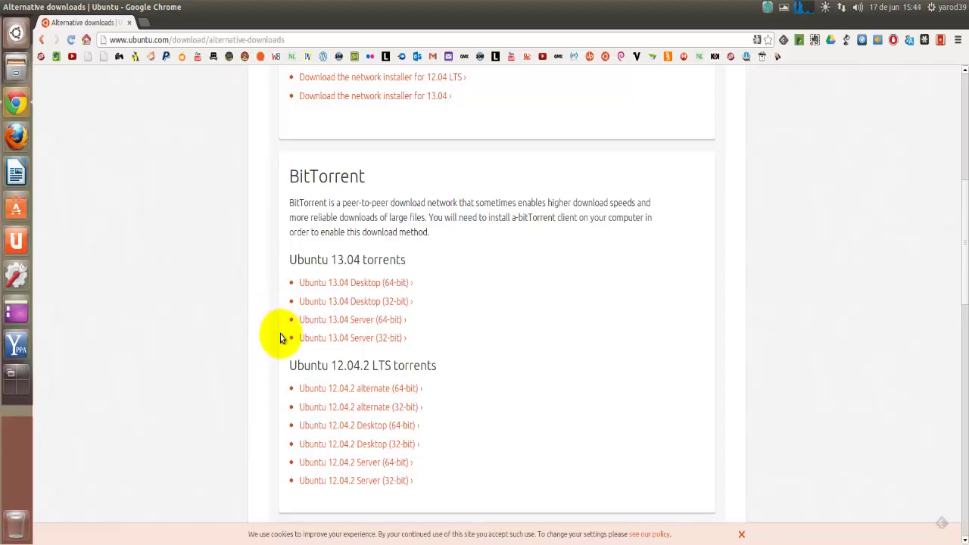
Download the Ubuntu 12.04.2 alternate (32-bit) torrent file into a new folder named "torrent" inside Descargas
{"action": "left_click", "coordinate": [334, 409]}
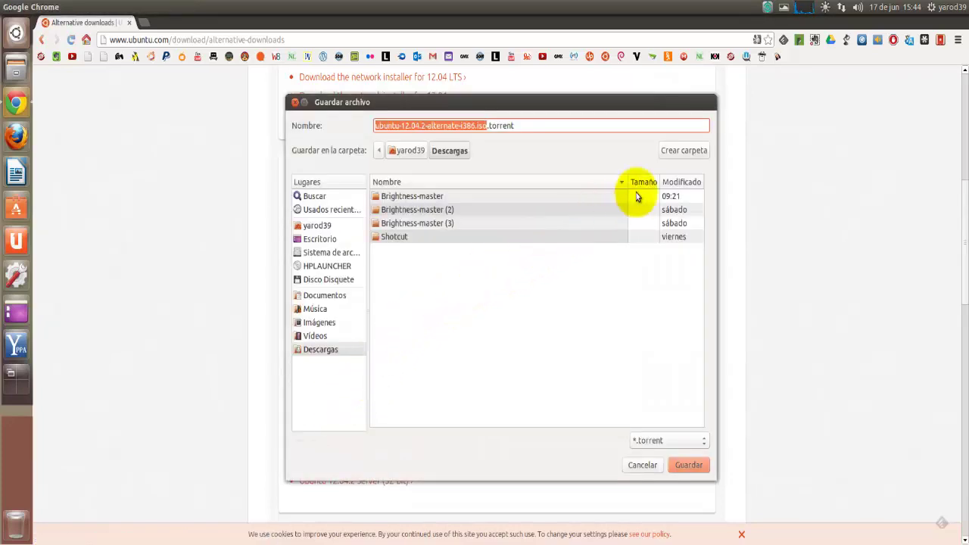
{"action": "left_click", "coordinate": [680, 154]}
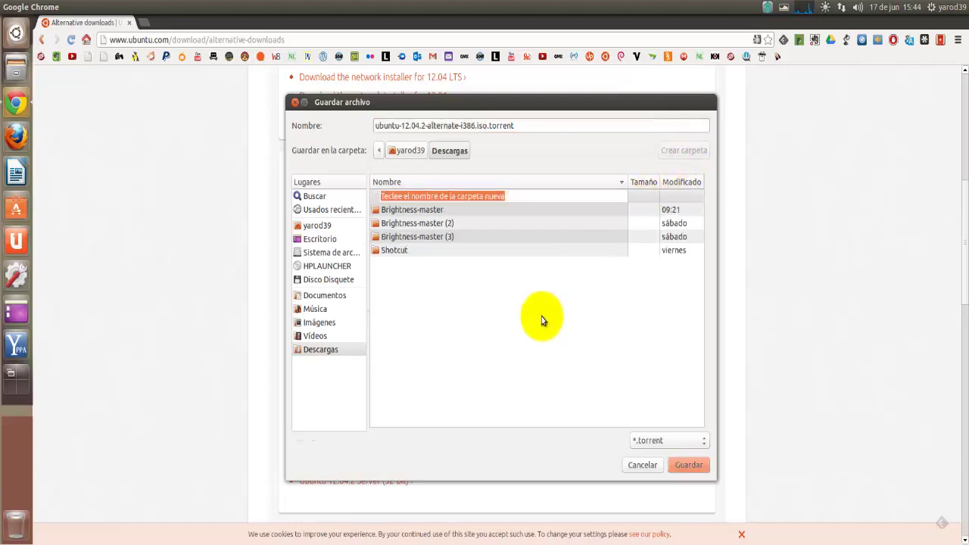
{"action": "type", "text": "to"}
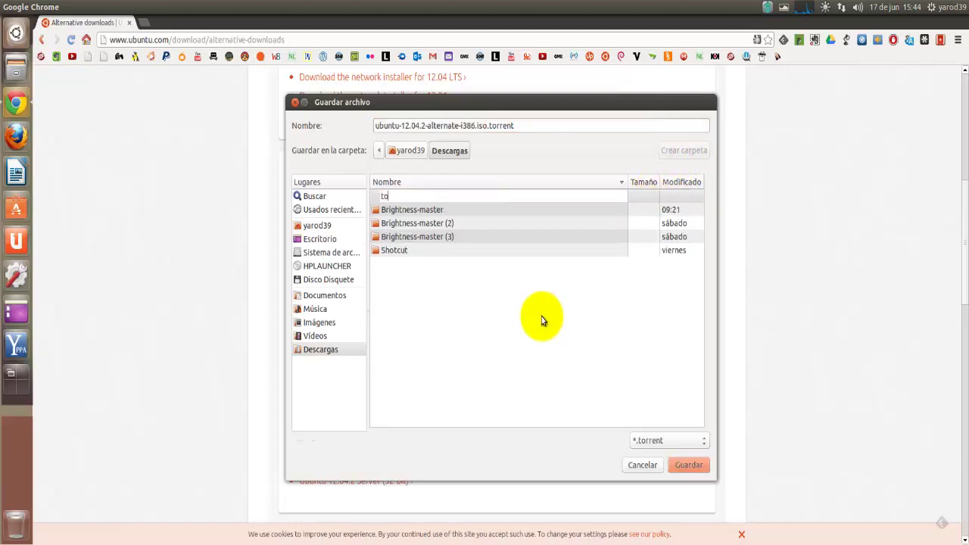
{"action": "type", "text": "rrent"}
{"action": "key", "text": "Return"}
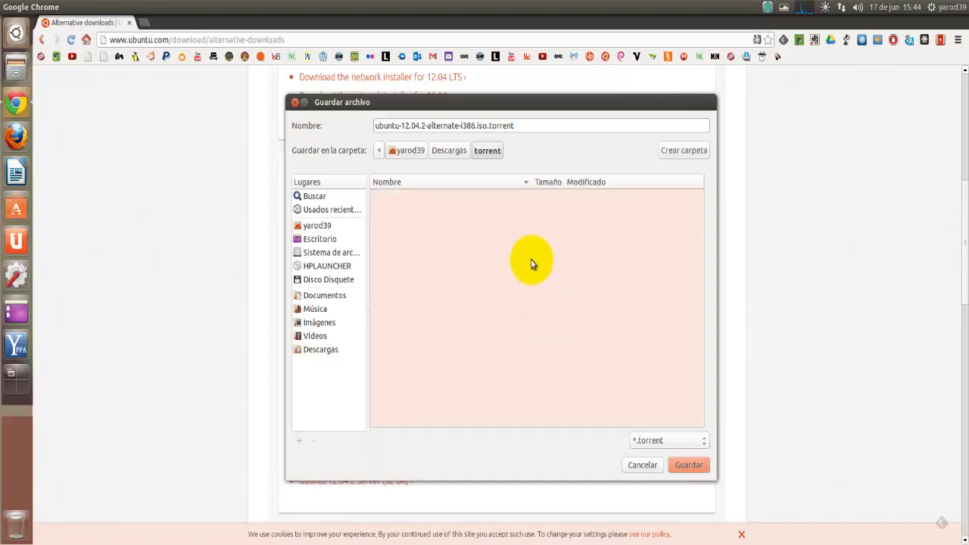
{"action": "left_click", "coordinate": [689, 466]}
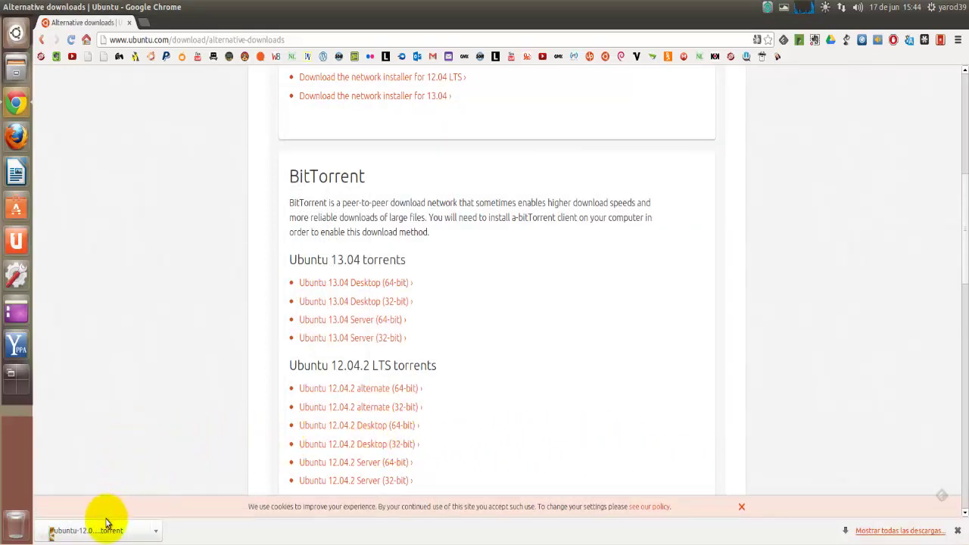
Close the browser and open ubuntu-12.04.2-alternate-i386.iso.torrent from the torrent folder in Descargas with Transmission
{"action": "left_click", "coordinate": [128, 22]}
{"action": "right_click", "coordinate": [21, 68]}
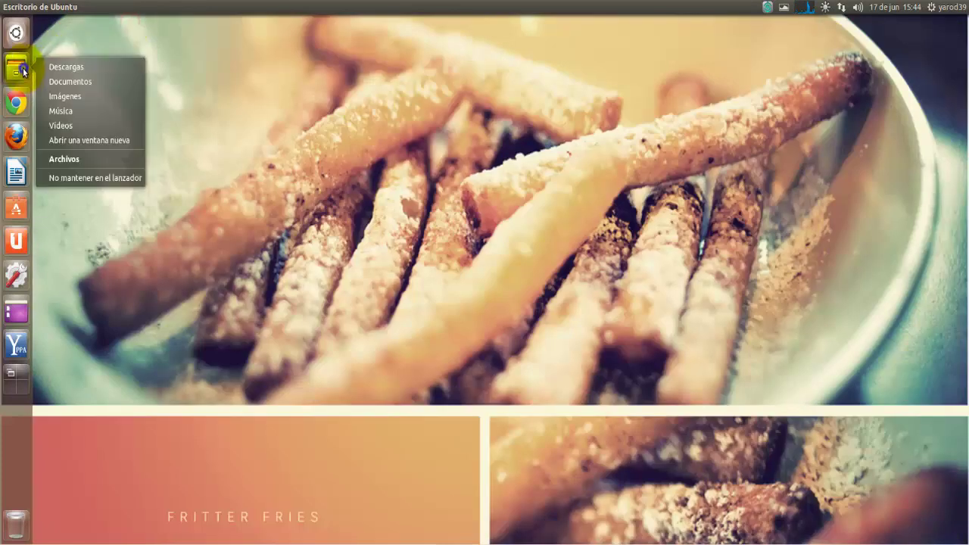
{"action": "left_click", "coordinate": [61, 160]}
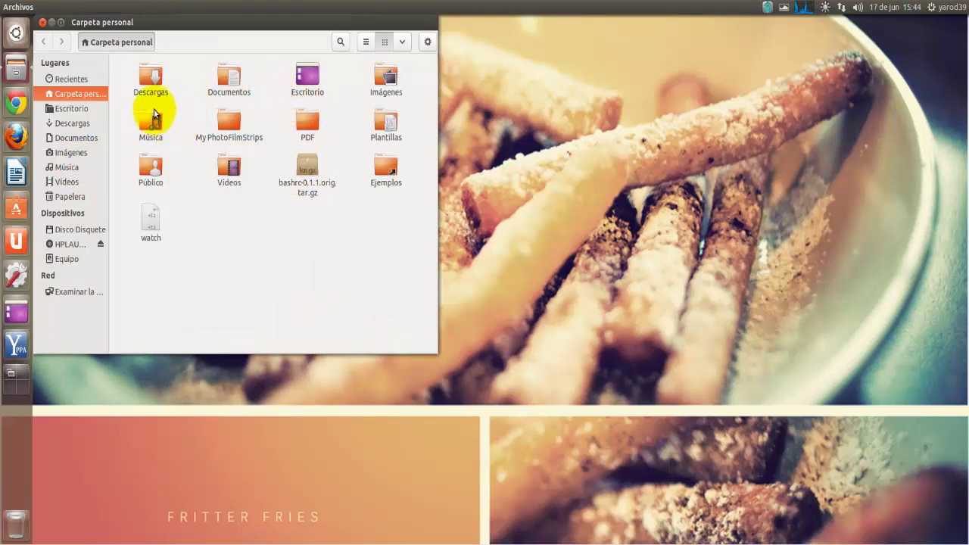
{"action": "double_click", "coordinate": [153, 82]}
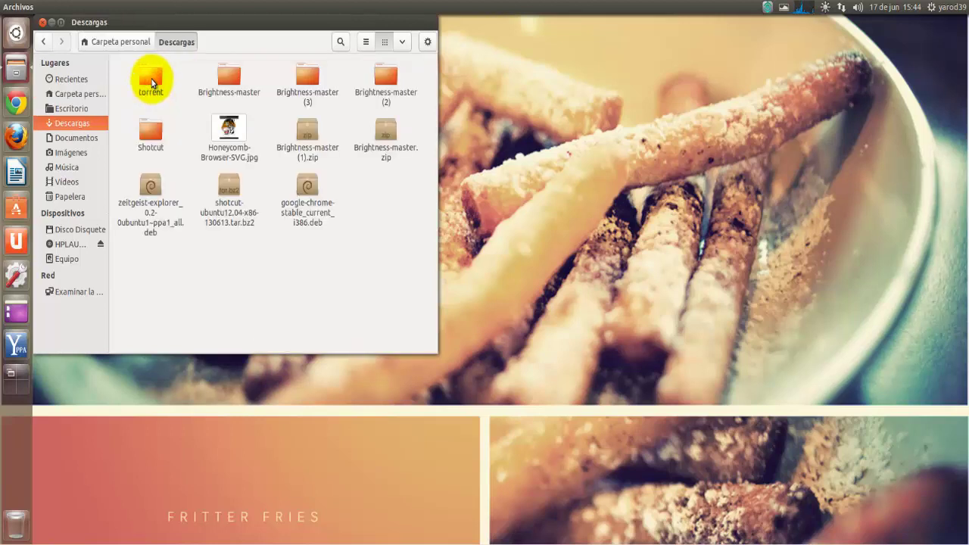
{"action": "double_click", "coordinate": [152, 82]}
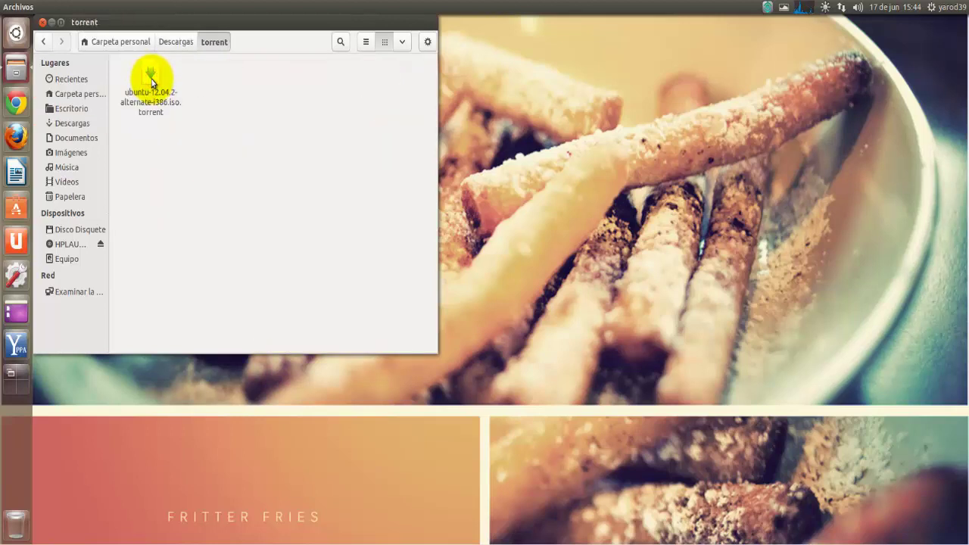
{"action": "double_click", "coordinate": [151, 73]}
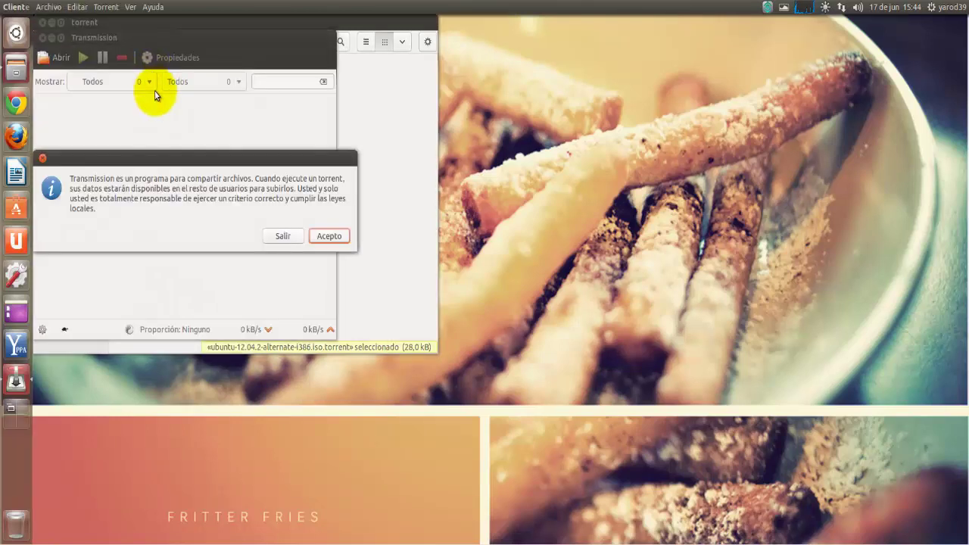
Close the file manager window and accept Transmission's file-sharing notice
{"action": "left_click", "coordinate": [354, 21]}
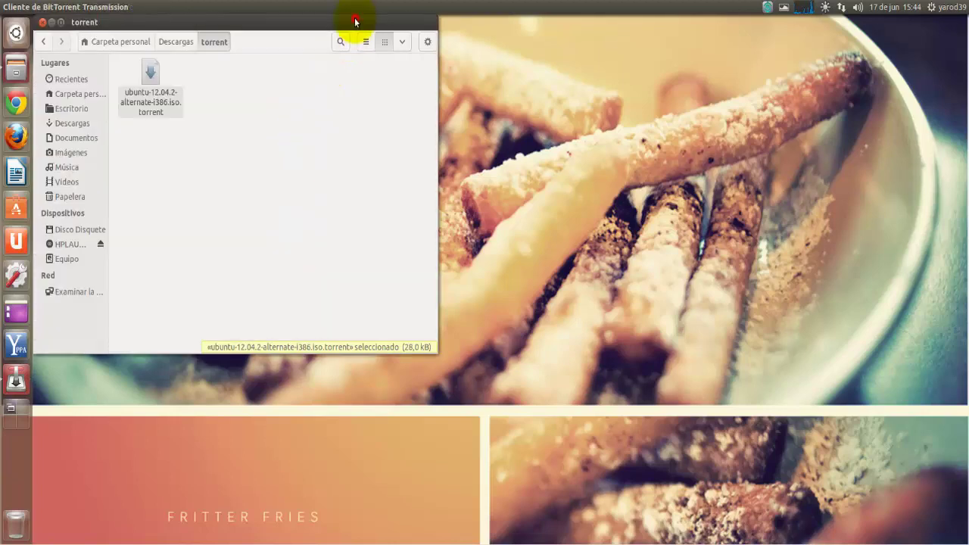
{"action": "left_click", "coordinate": [43, 22]}
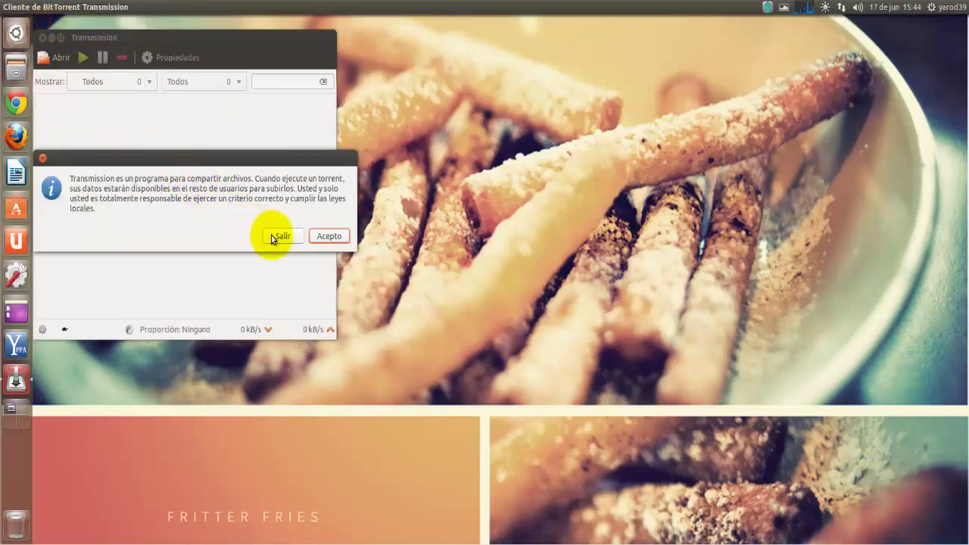
{"action": "left_click", "coordinate": [323, 236]}
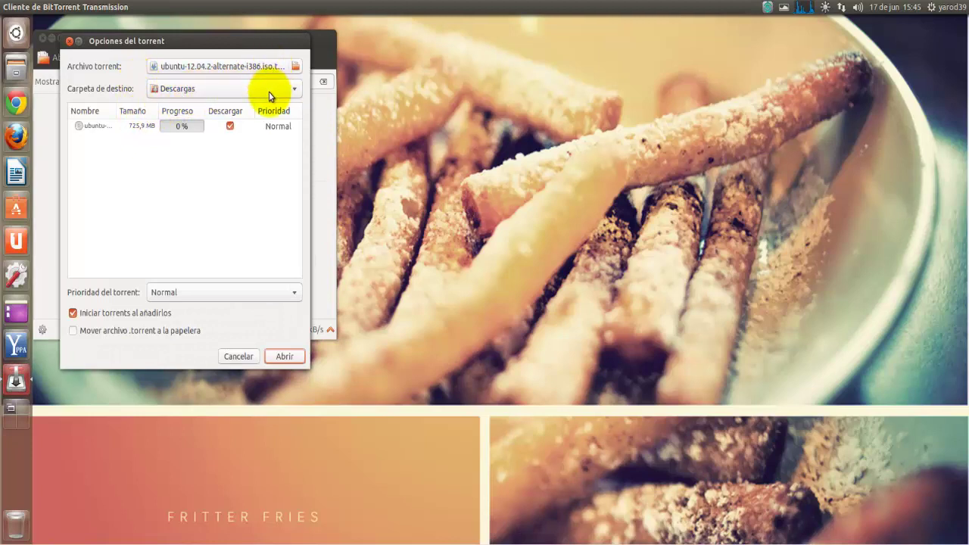
Check the destination folder choices, keeping Descargas, and try the option that moves the .torrent file to the trash
{"action": "left_click", "coordinate": [295, 90]}
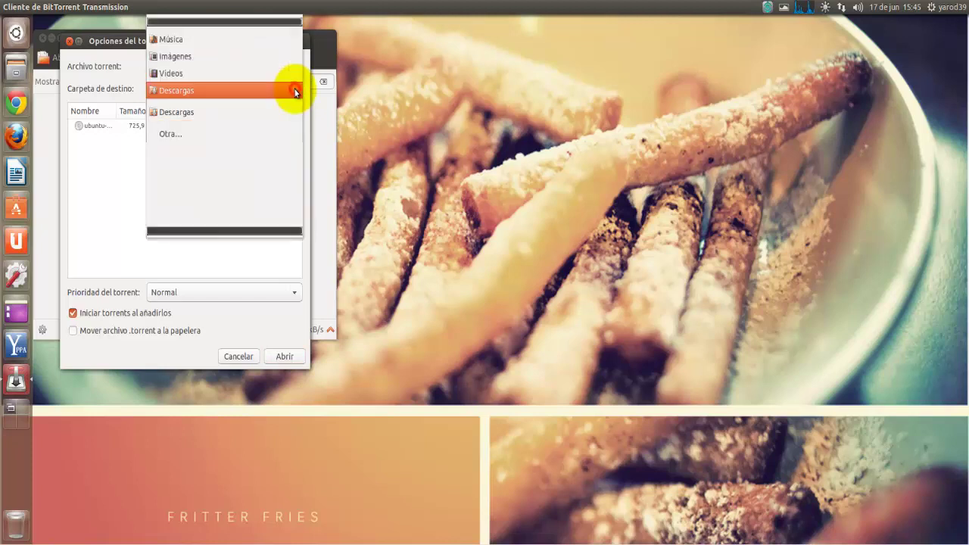
{"action": "left_click", "coordinate": [295, 90]}
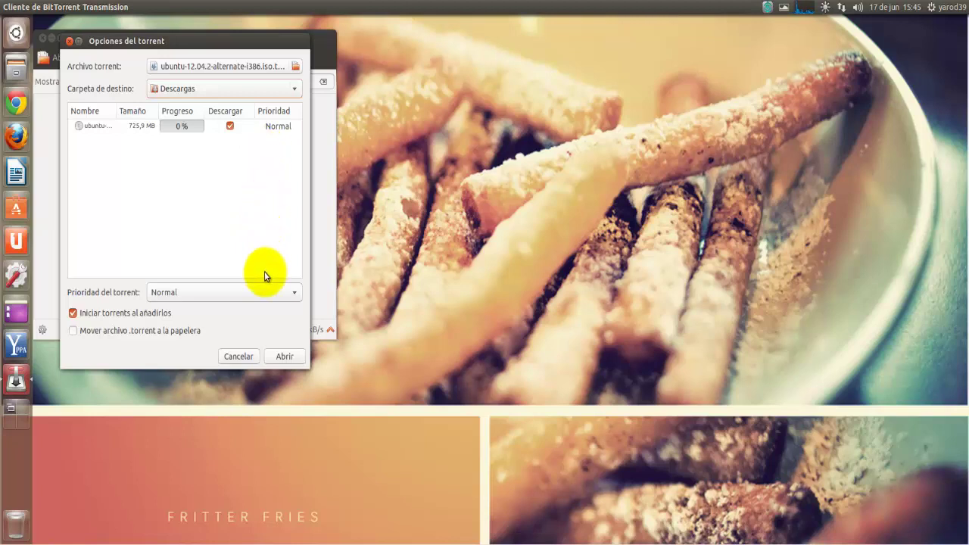
{"action": "left_click", "coordinate": [125, 332]}
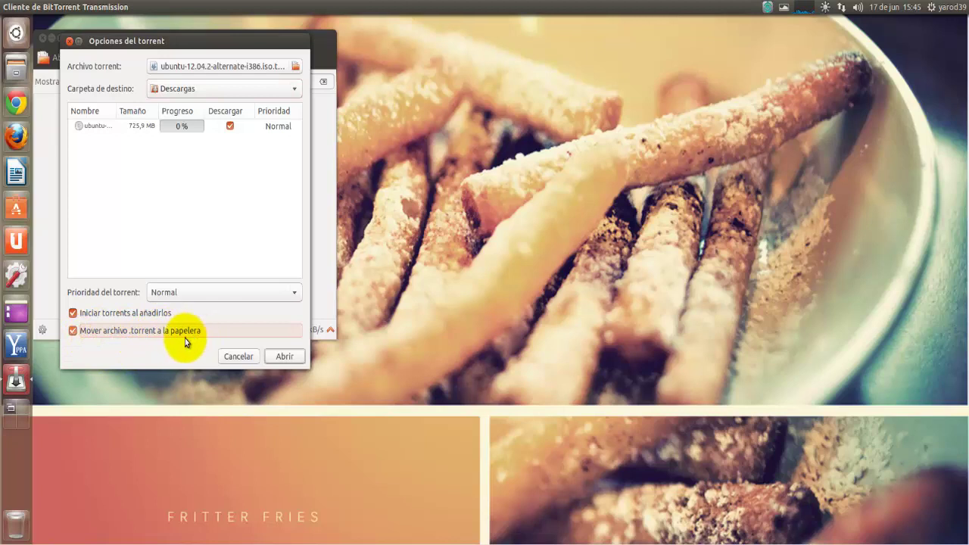
{"action": "left_click", "coordinate": [155, 335]}
Add the torrent with its priority set to Alta and maximize the Transmission window
{"action": "left_click", "coordinate": [255, 296]}
{"action": "left_click", "coordinate": [257, 275]}
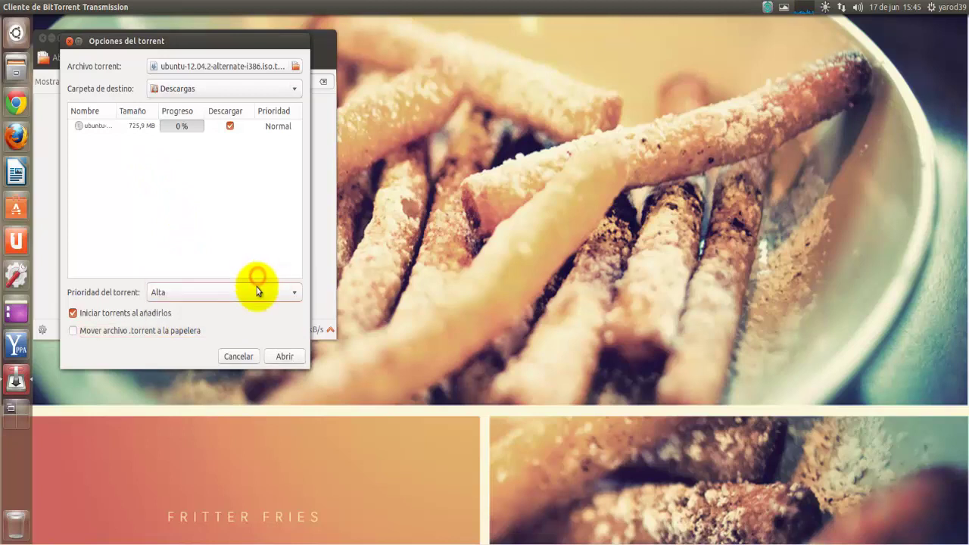
{"action": "left_click", "coordinate": [285, 357]}
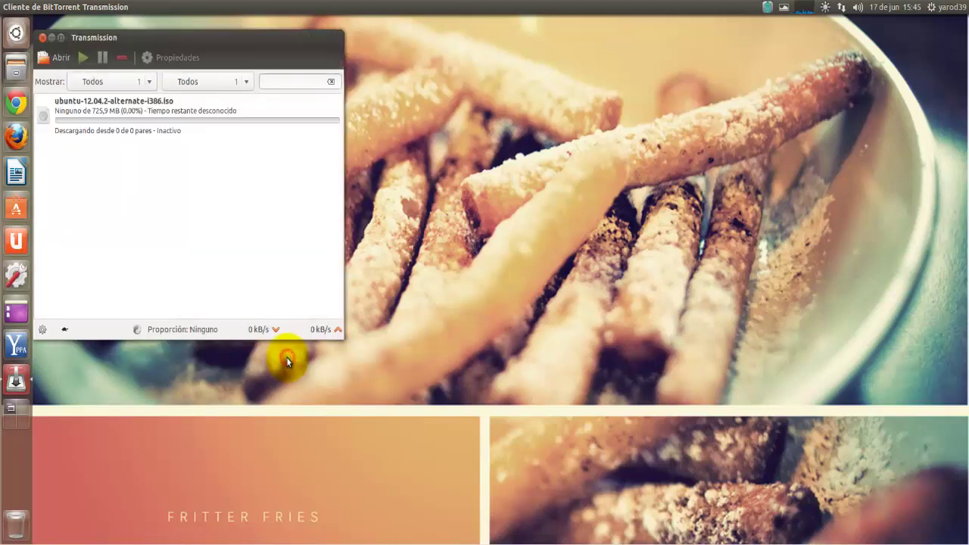
{"action": "left_click", "coordinate": [60, 38]}
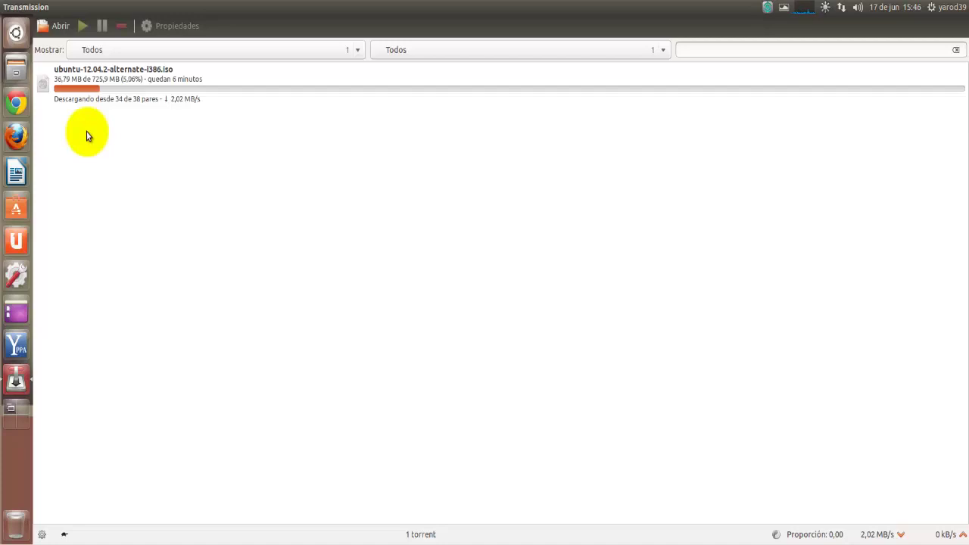
Browse to the torrent folder inside Descargas in Transmission's open-torrent dialog and dismiss the dialog without opening a file
{"action": "left_click", "coordinate": [57, 27]}
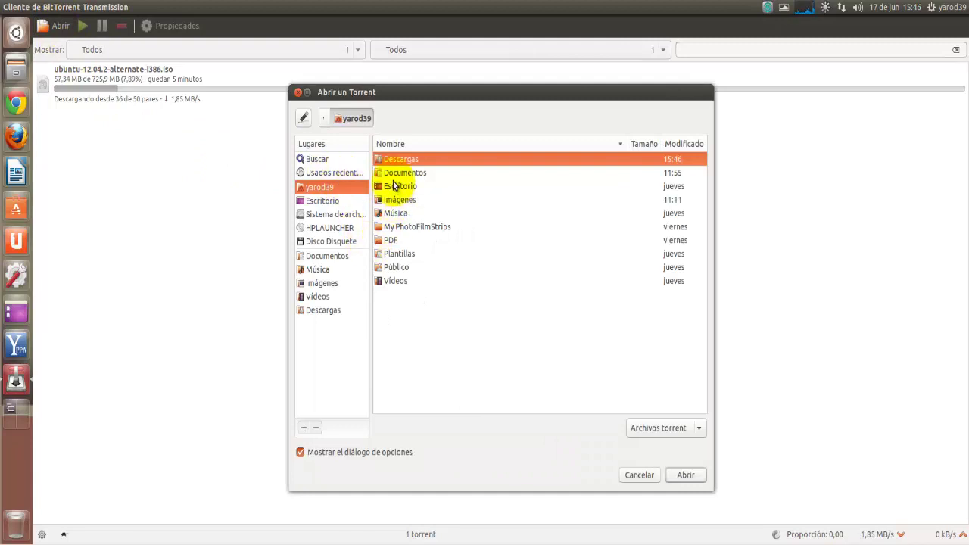
{"action": "double_click", "coordinate": [390, 161]}
{"action": "double_click", "coordinate": [394, 214]}
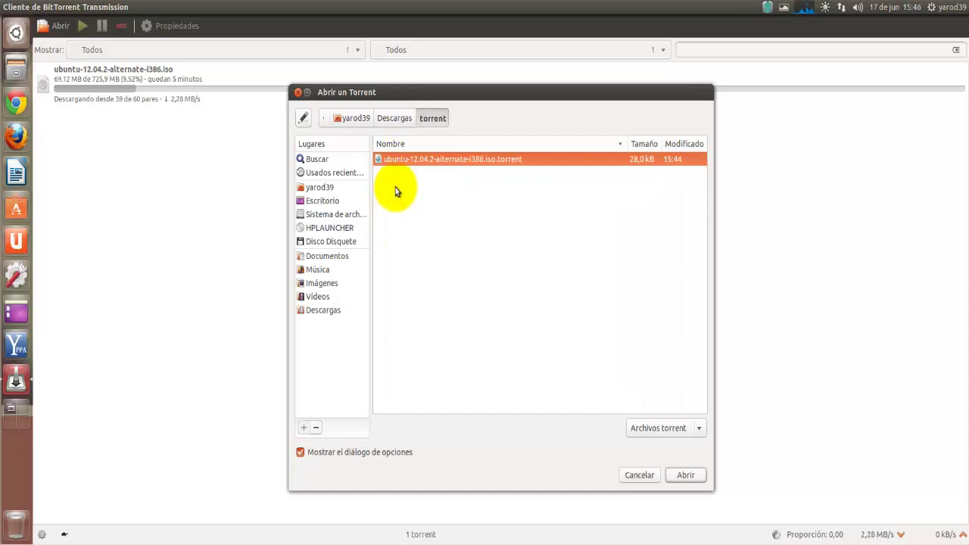
{"action": "left_click", "coordinate": [298, 93]}
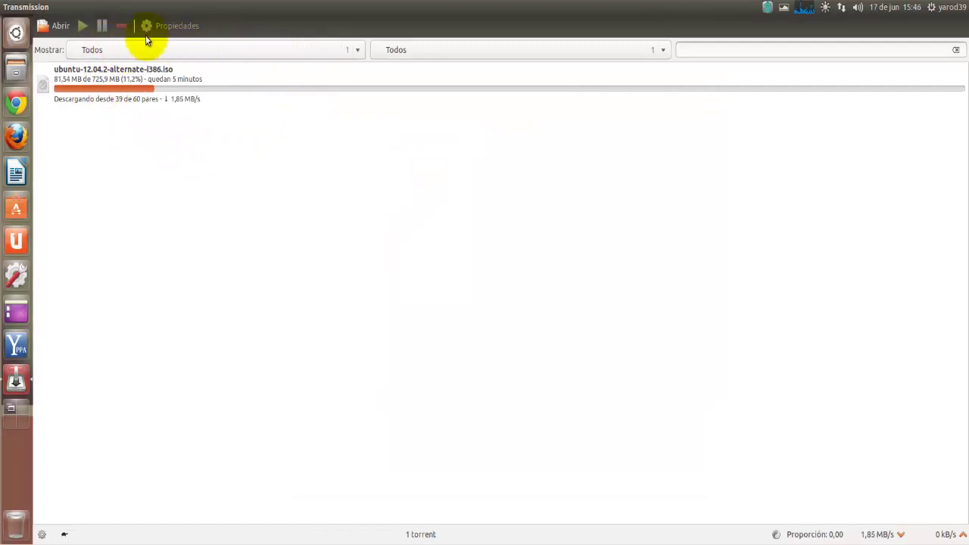
Open Transmission's preferences to show the Torrents settings
{"action": "left_click", "coordinate": [56, 8]}
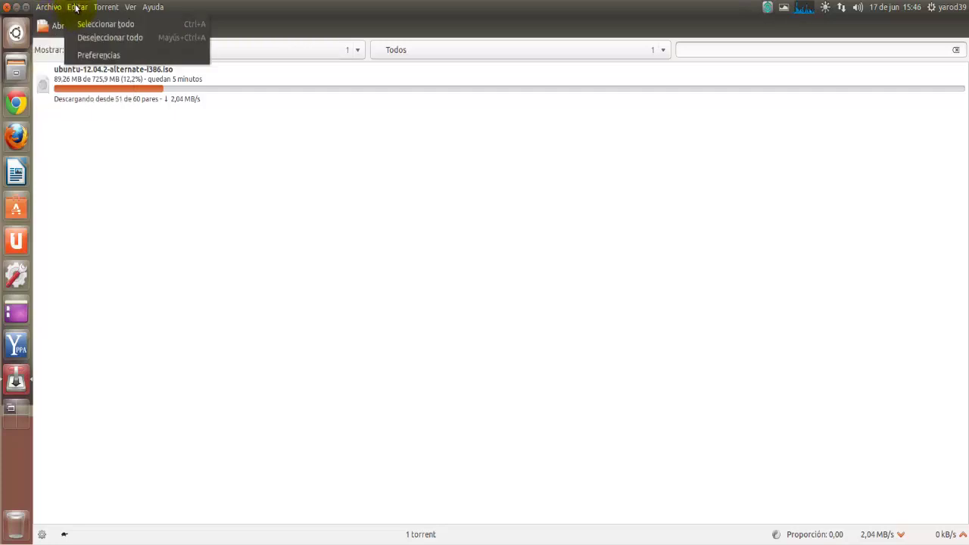
{"action": "mouse_move", "coordinate": [109, 6]}
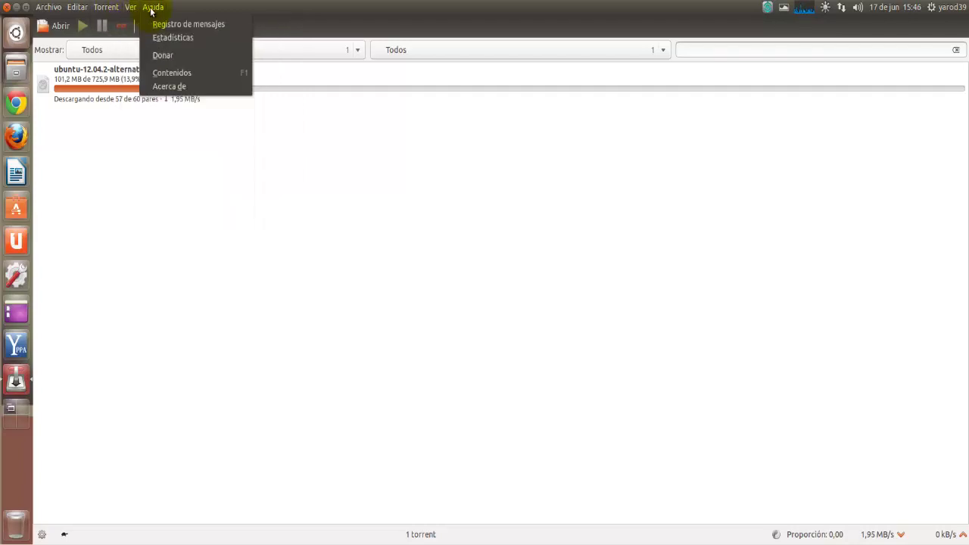
{"action": "mouse_move", "coordinate": [47, 8]}
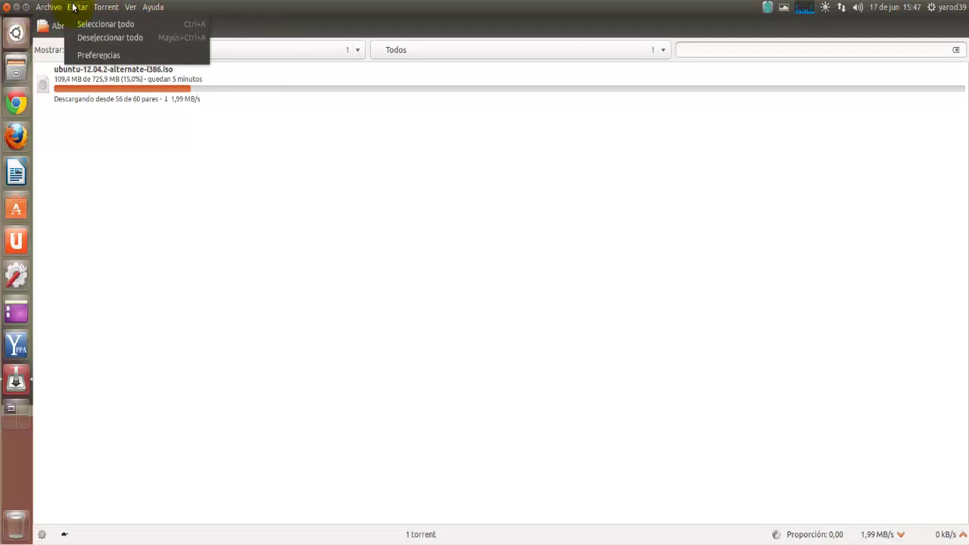
{"action": "left_click", "coordinate": [89, 56]}
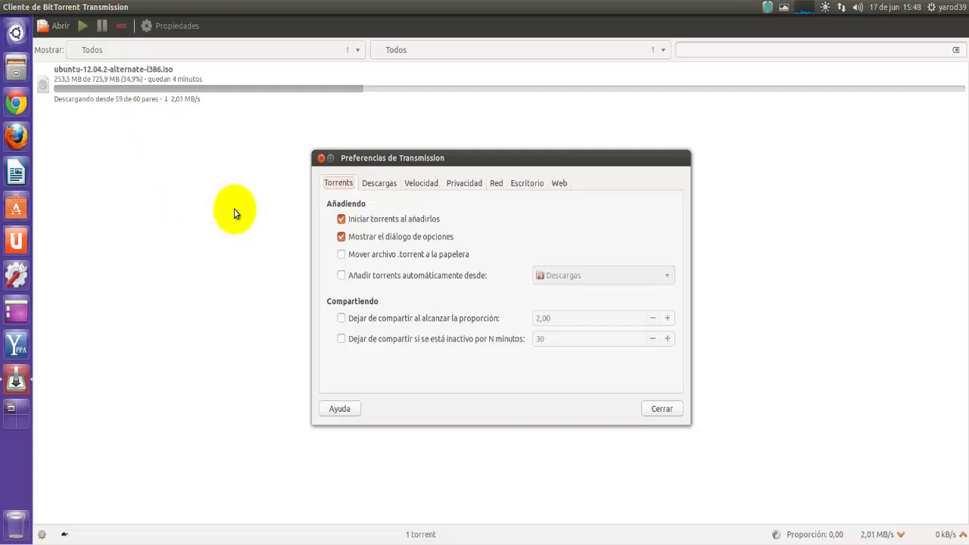
Review the download and speed preferences, and try the upload and download speed limits, leaving both switched off
{"action": "left_click", "coordinate": [366, 186]}
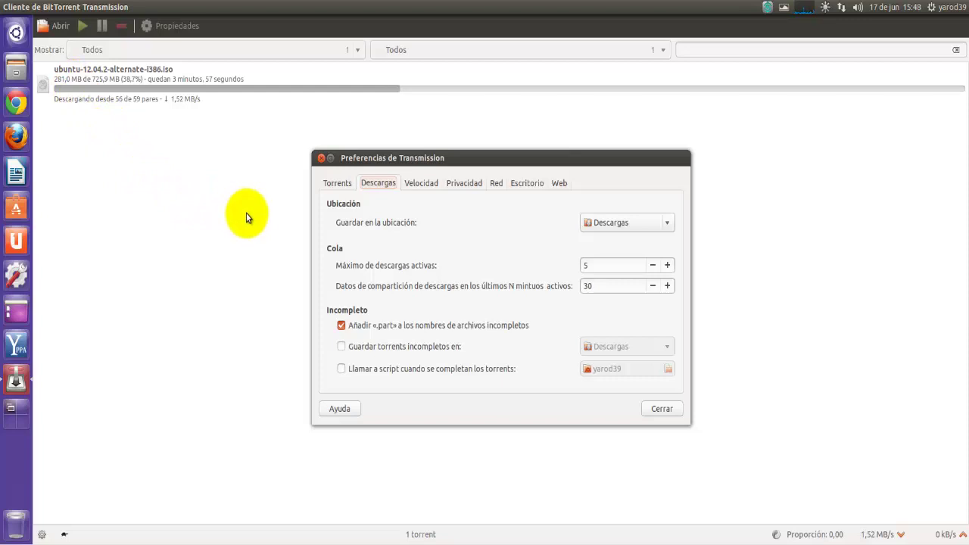
{"action": "left_click", "coordinate": [420, 185]}
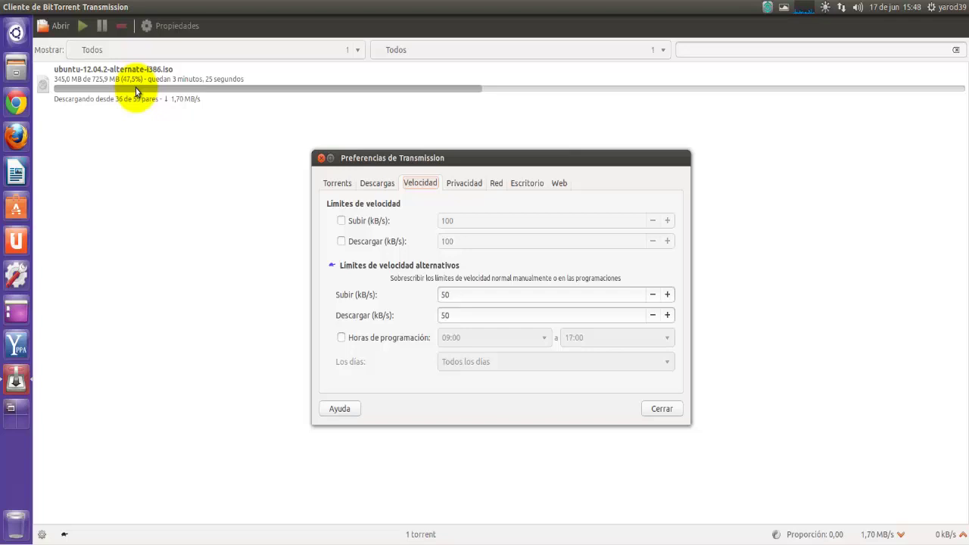
{"action": "left_click", "coordinate": [341, 220]}
{"action": "left_click", "coordinate": [363, 245]}
{"action": "left_click", "coordinate": [362, 247]}
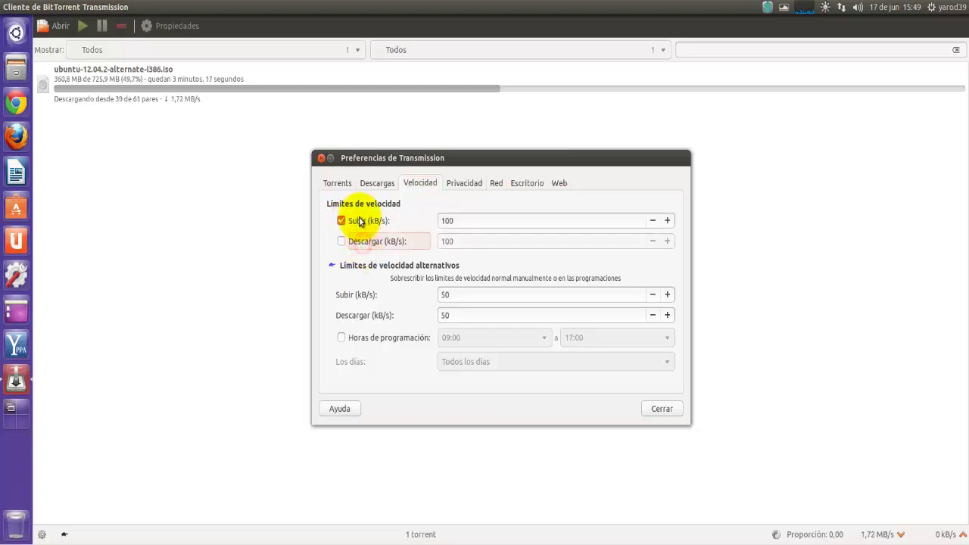
{"action": "left_click", "coordinate": [359, 219]}
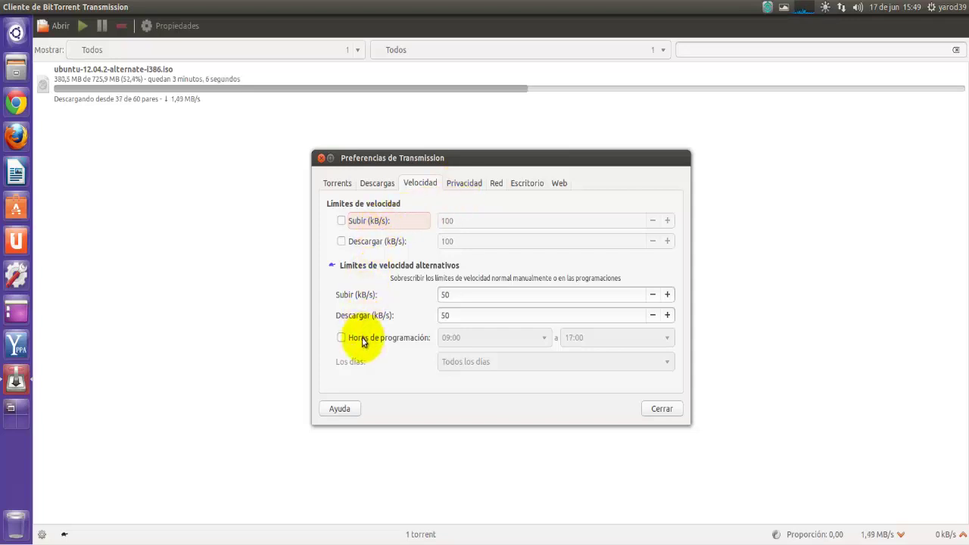
Examine the privacy preferences and the encryption mode choices, keeping Preferir cifrado
{"action": "left_click", "coordinate": [455, 185]}
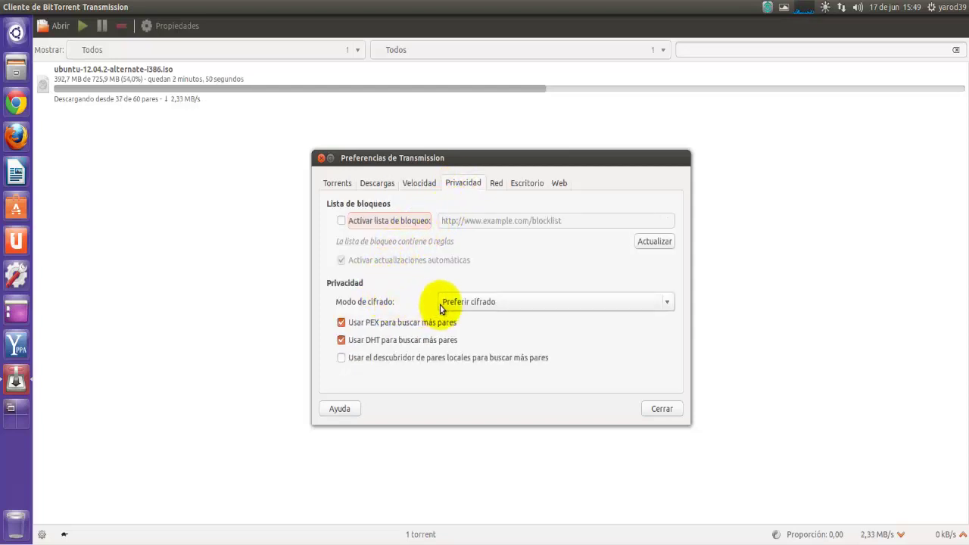
{"action": "left_click", "coordinate": [497, 305]}
{"action": "left_click", "coordinate": [497, 305]}
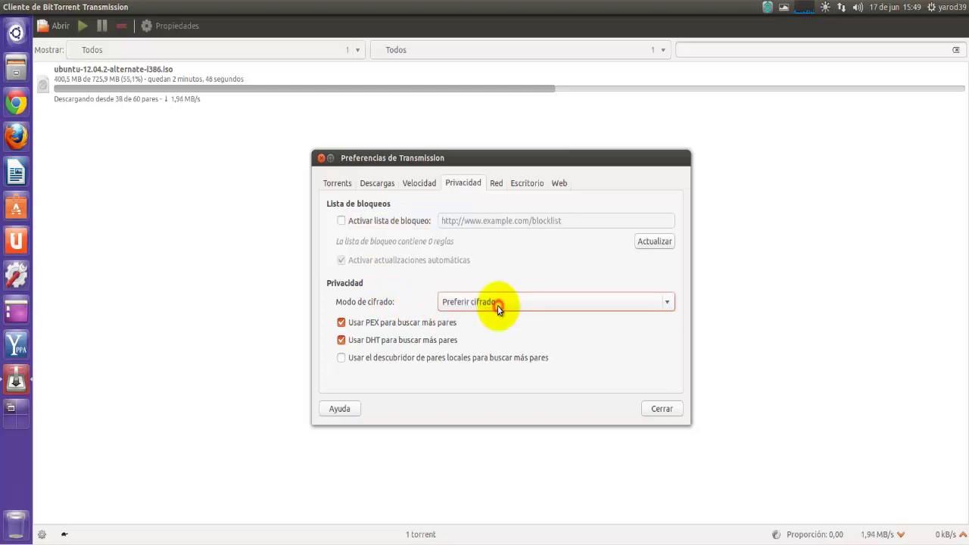
Test the incoming connection port in the network preferences, set it to 51414 and test it again
{"action": "left_click", "coordinate": [497, 184]}
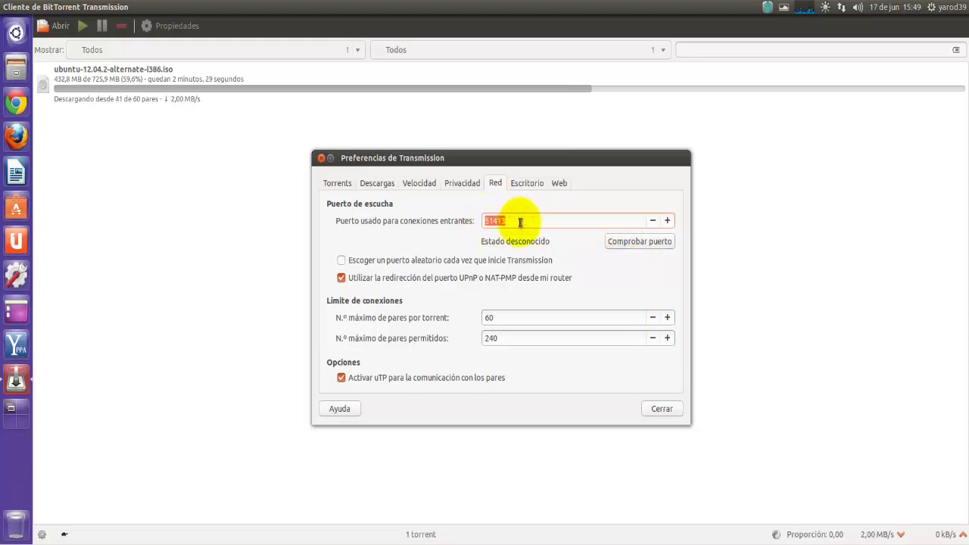
{"action": "left_click", "coordinate": [634, 243]}
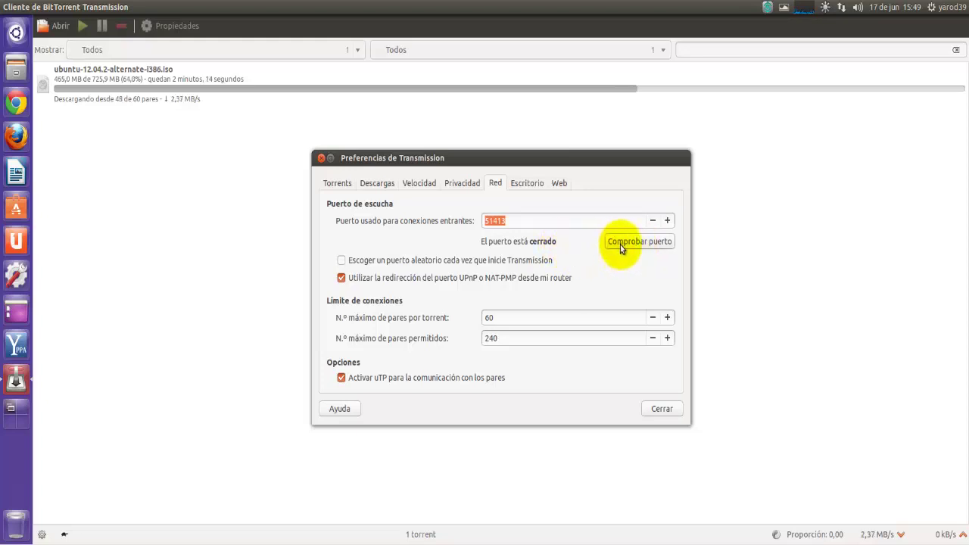
{"action": "left_click", "coordinate": [671, 221]}
{"action": "left_click", "coordinate": [652, 244]}
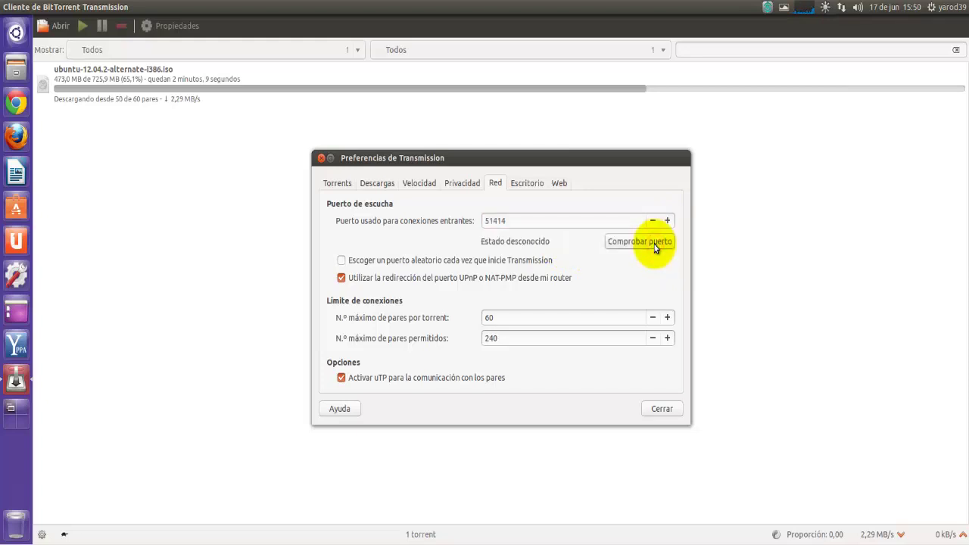
{"action": "left_click", "coordinate": [654, 243]}
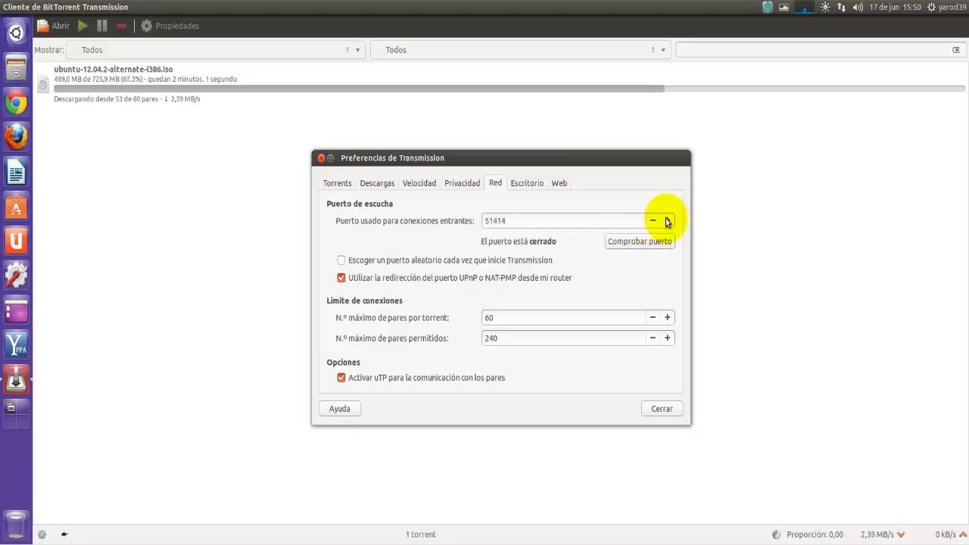
Set the incoming port to 51418, enable choosing a random port at each Transmission start, and test the port
{"action": "left_click", "coordinate": [666, 220]}
{"action": "left_click", "coordinate": [667, 220]}
{"action": "left_click", "coordinate": [667, 220]}
{"action": "left_click", "coordinate": [667, 220]}
{"action": "left_click", "coordinate": [402, 261]}
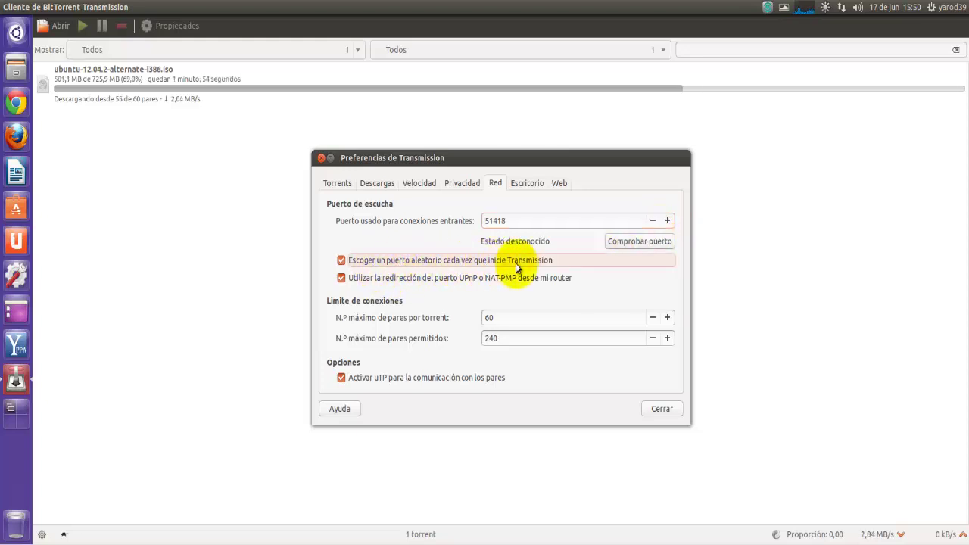
{"action": "left_click", "coordinate": [627, 243]}
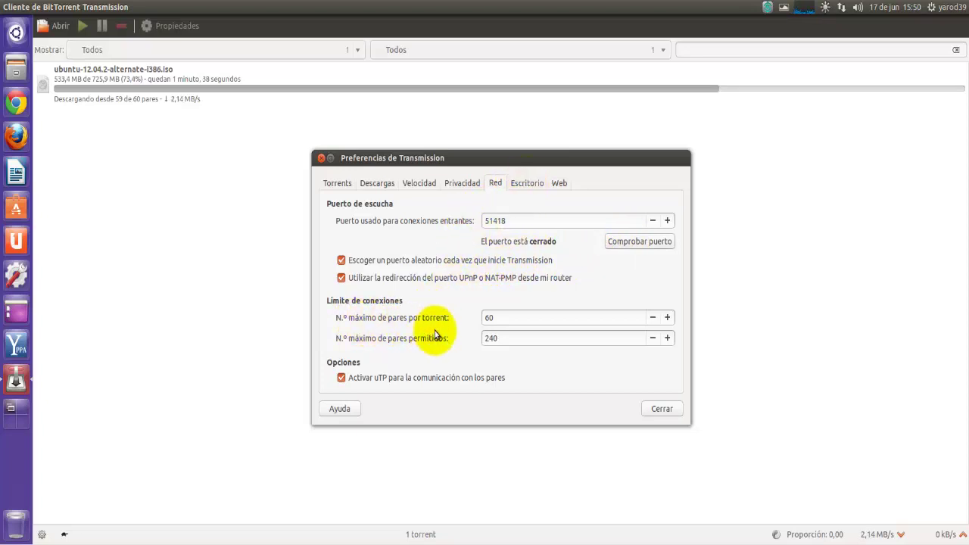
Set both the maximum peers per torrent and the maximum allowed peers to 1000
{"action": "left_click", "coordinate": [667, 318]}
{"action": "left_click_drag", "start_coordinate": [666, 319], "coordinate": [666, 341]}
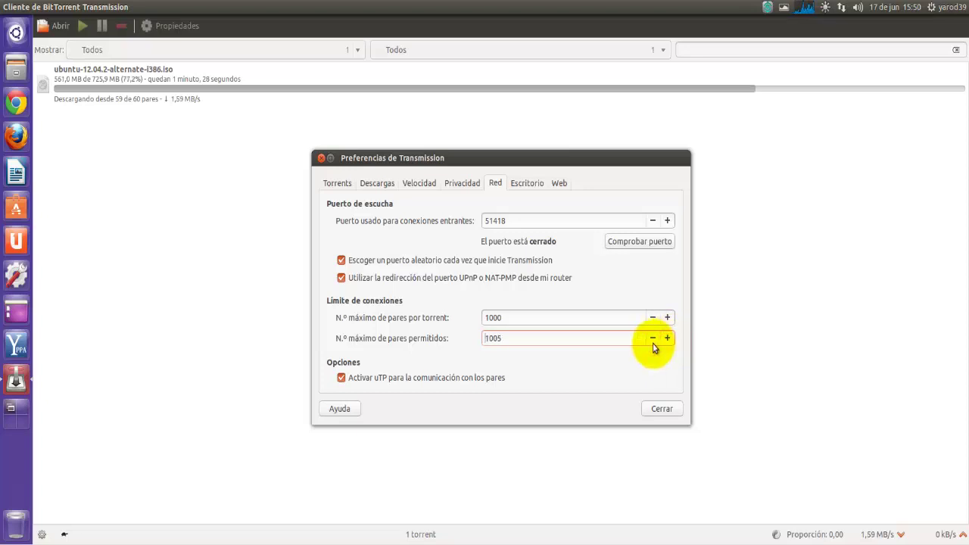
{"action": "left_click", "coordinate": [652, 340]}
{"action": "left_click", "coordinate": [652, 340]}
{"action": "left_click", "coordinate": [652, 341]}
{"action": "left_click", "coordinate": [653, 340]}
{"action": "left_click", "coordinate": [652, 340]}
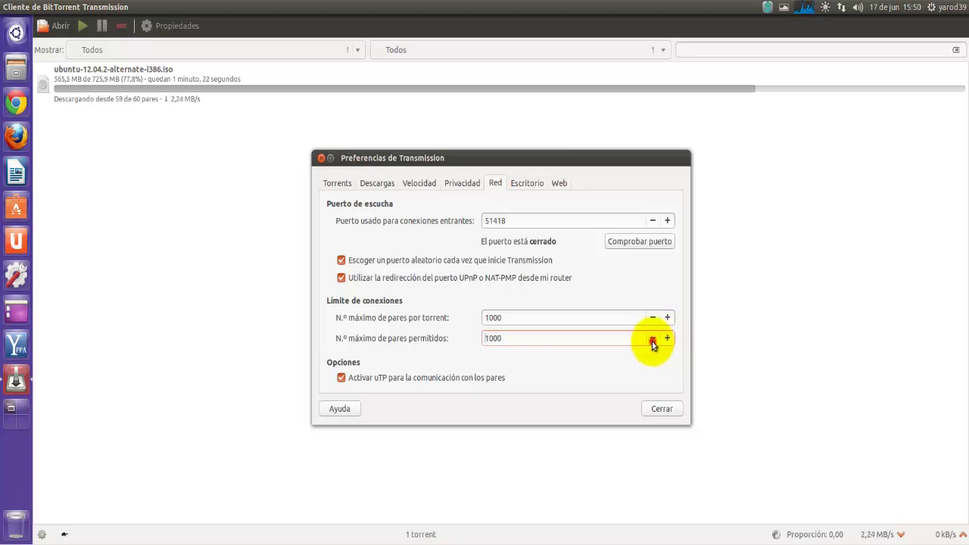
Enable the Transmission icon in the notification area from the desktop preferences and check the options the icon offers
{"action": "left_click", "coordinate": [524, 185]}
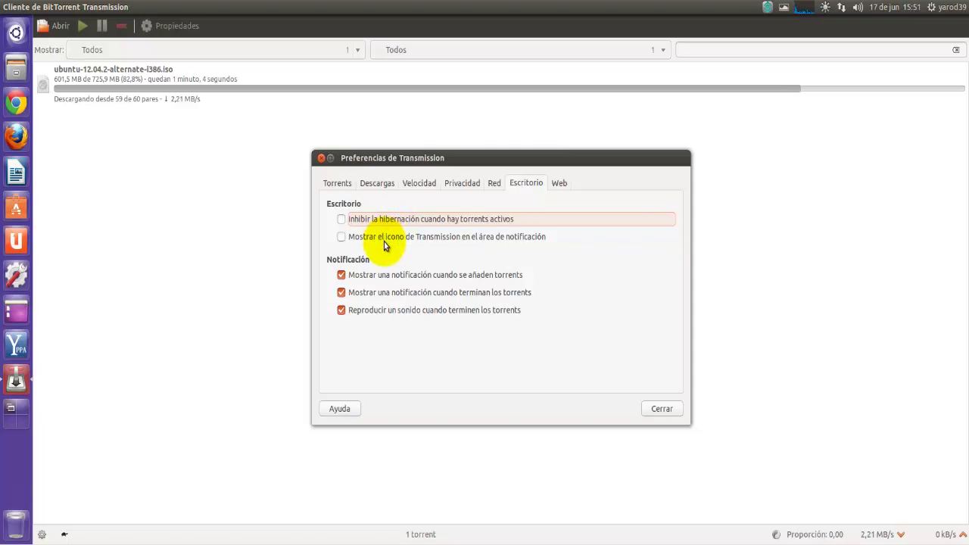
{"action": "left_click", "coordinate": [383, 240]}
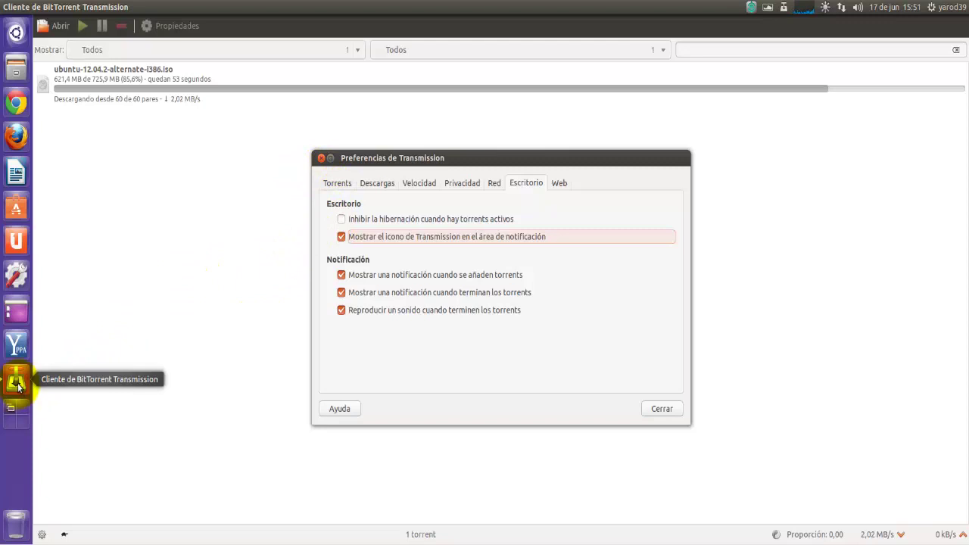
{"action": "left_click", "coordinate": [785, 9]}
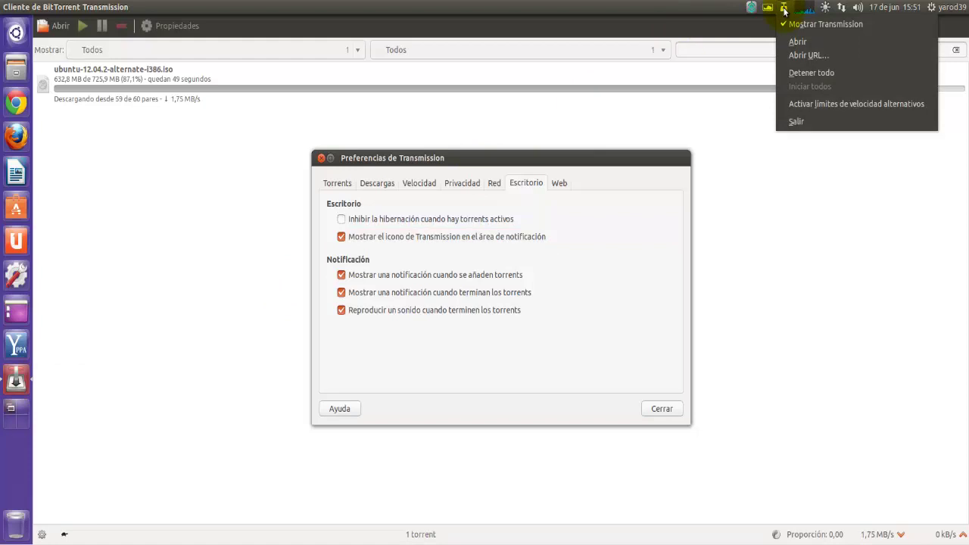
{"action": "left_click", "coordinate": [784, 10]}
Review the web client, desktop and torrent preferences, and close the preferences dialog
{"action": "left_click", "coordinate": [559, 184]}
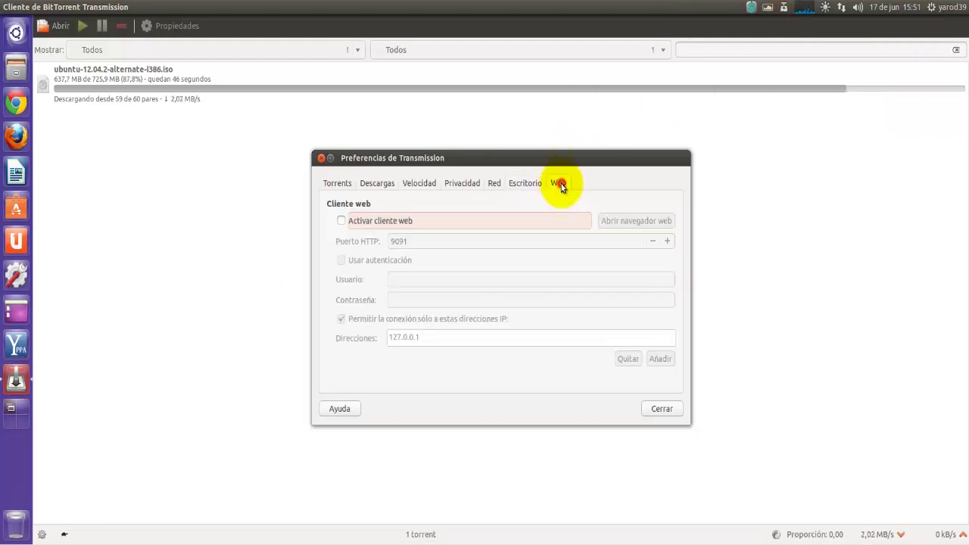
{"action": "left_click", "coordinate": [522, 184]}
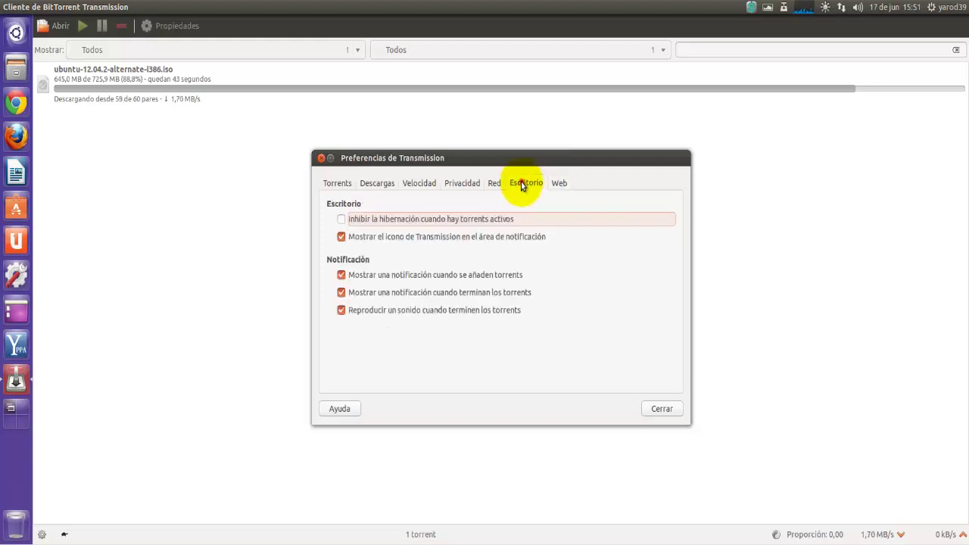
{"action": "left_click", "coordinate": [339, 183]}
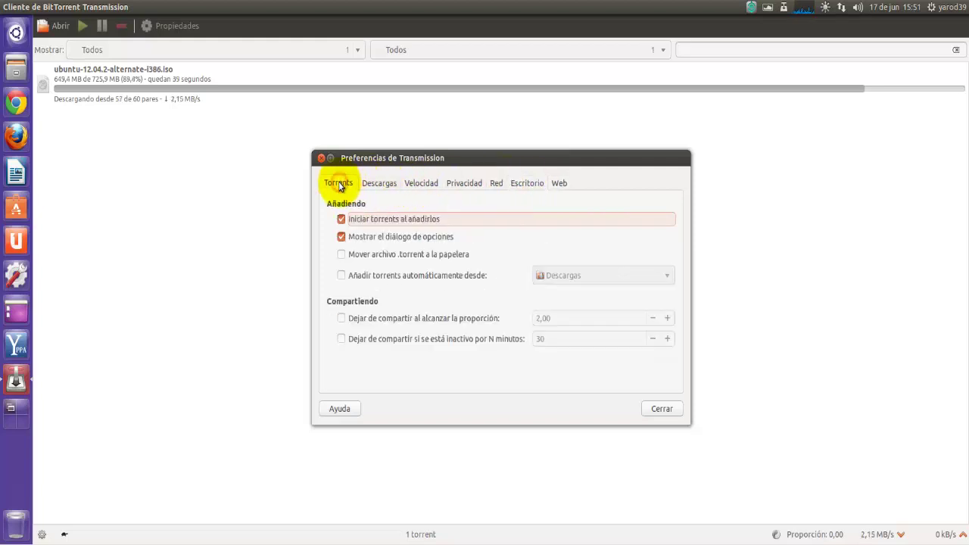
{"action": "left_click", "coordinate": [322, 158]}
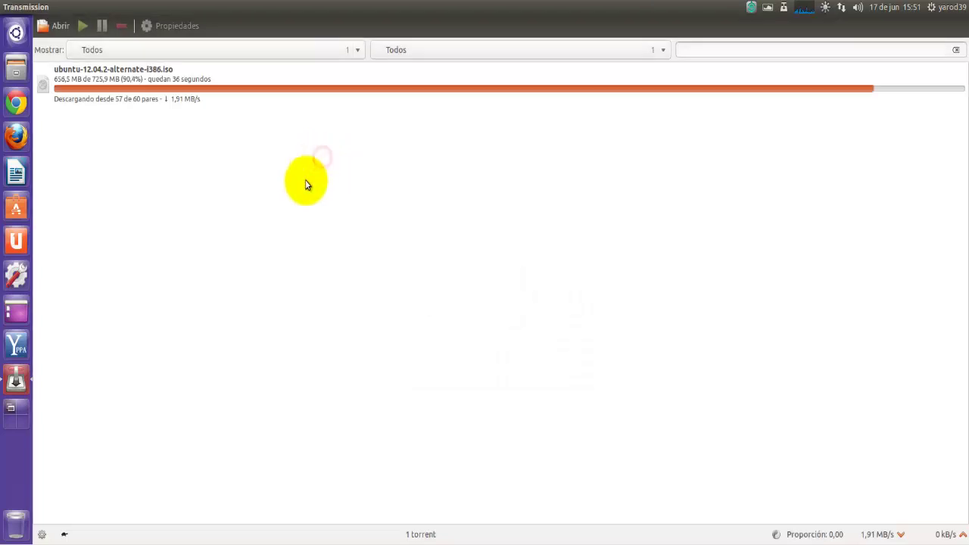
Check the quick options for limiting speeds and stopping sharing at a ratio, without choosing any
{"action": "left_click", "coordinate": [42, 534]}
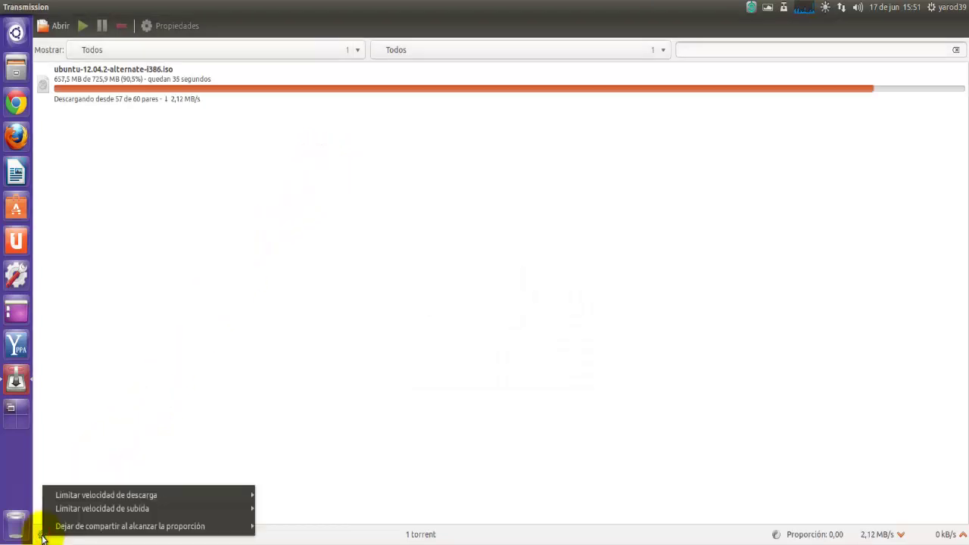
{"action": "mouse_move", "coordinate": [46, 528]}
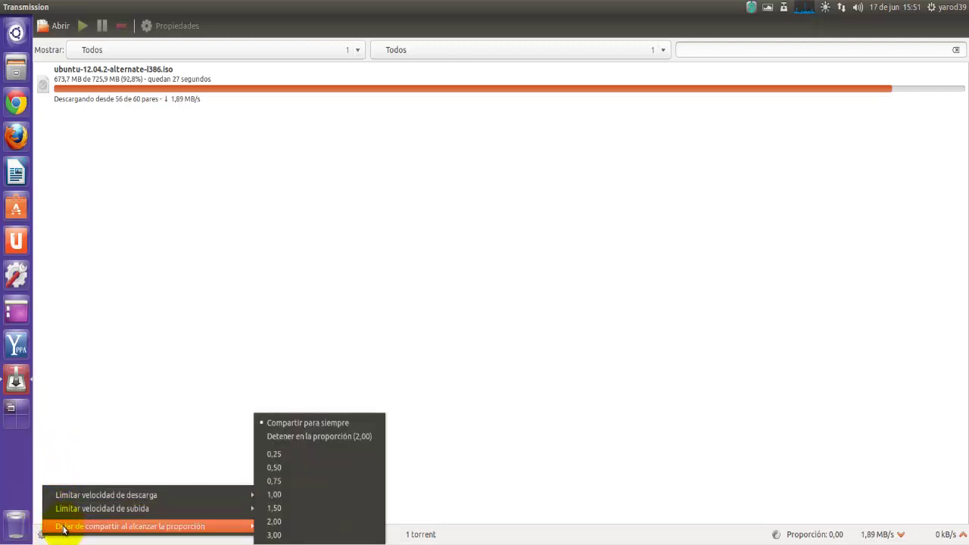
{"action": "left_click", "coordinate": [95, 443]}
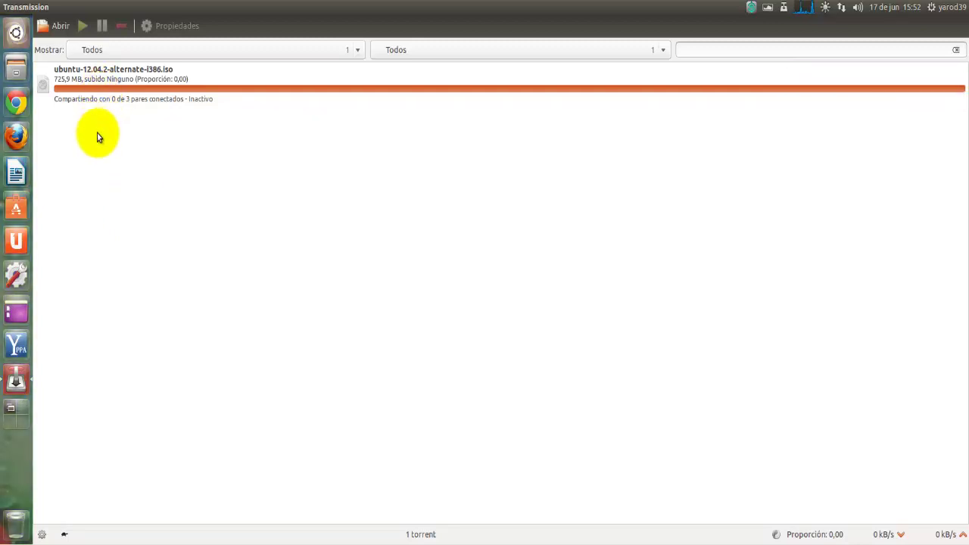
Examine the actions available for the ubuntu-12.04.2-alternate-i386.iso torrent, without applying any, and deselect it
{"action": "left_click", "coordinate": [109, 87]}
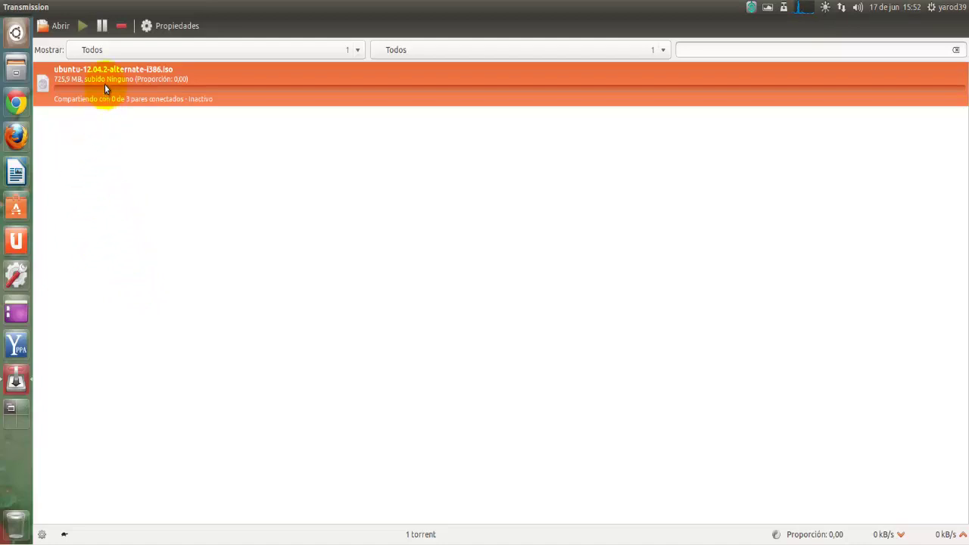
{"action": "mouse_move", "coordinate": [10, 9]}
{"action": "left_click", "coordinate": [109, 122]}
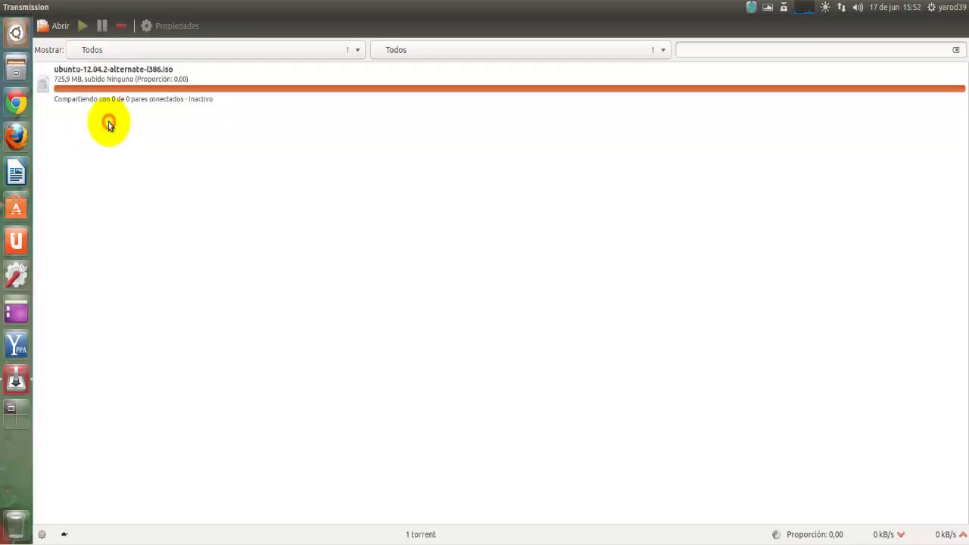
{"action": "left_click", "coordinate": [108, 91]}
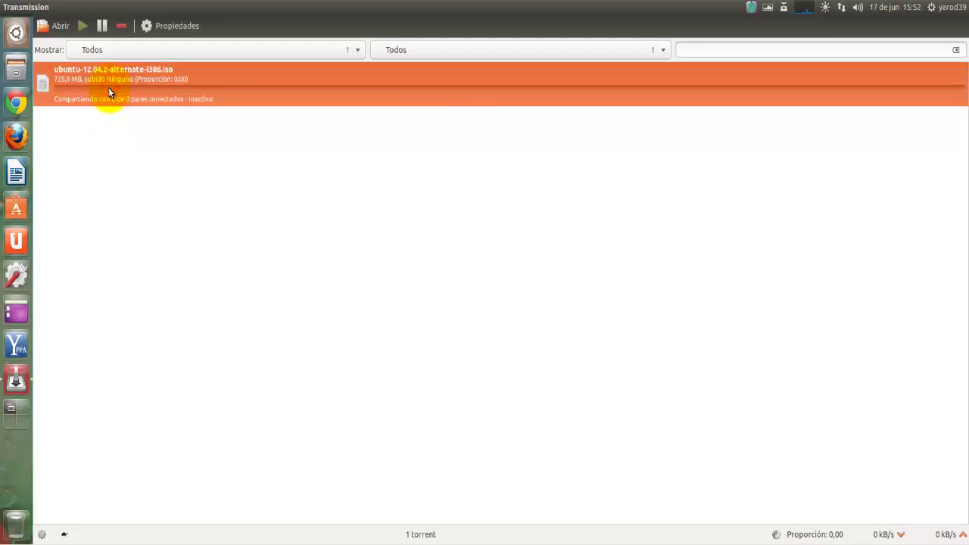
{"action": "right_click", "coordinate": [108, 89]}
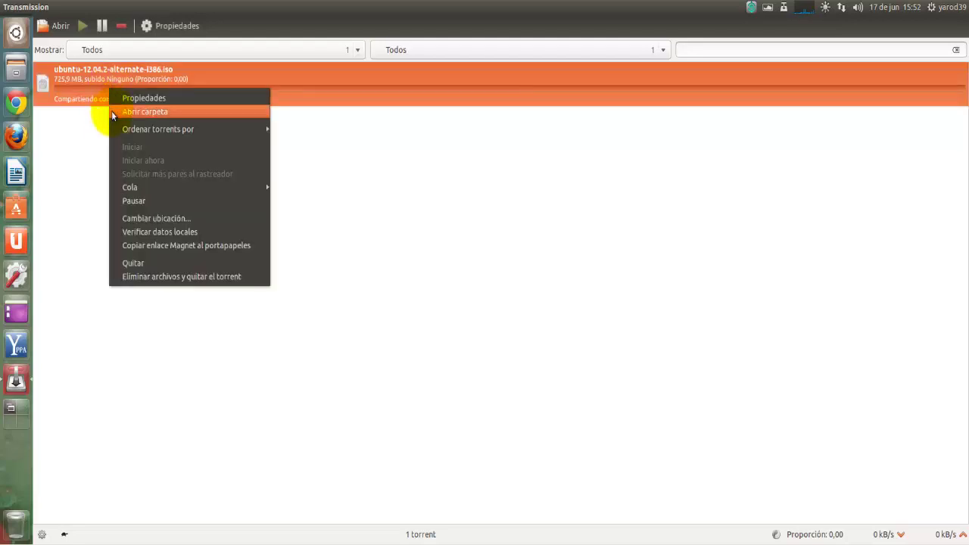
{"action": "left_click", "coordinate": [92, 204]}
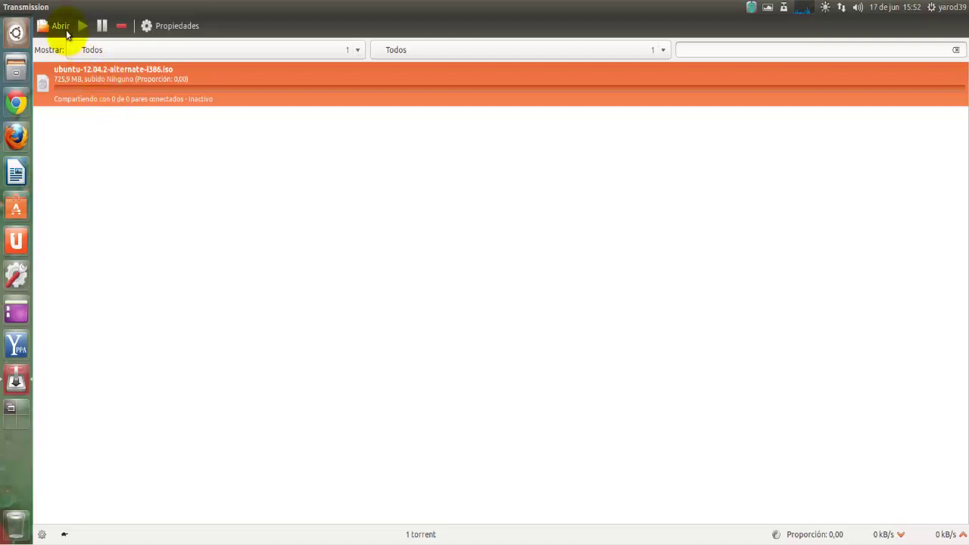
{"action": "right_click", "coordinate": [84, 83]}
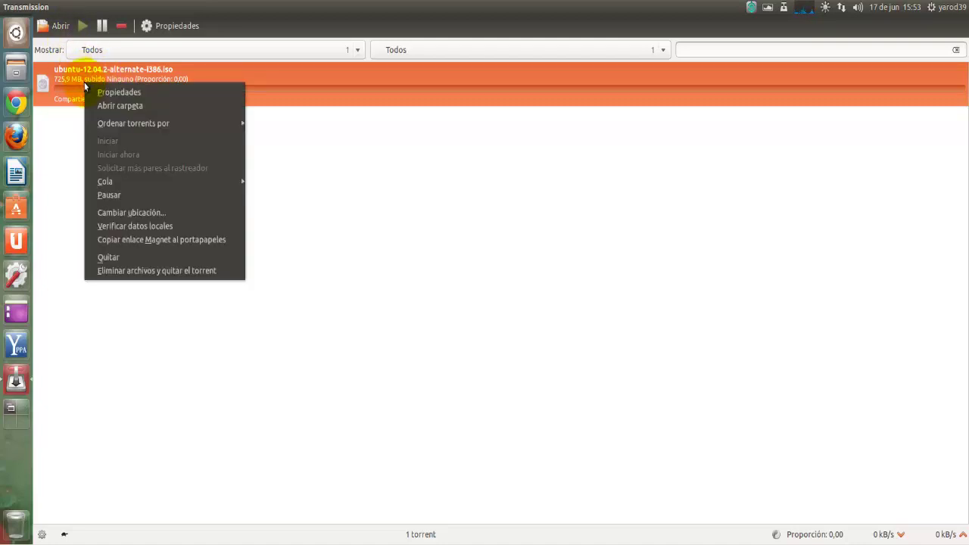
{"action": "left_click", "coordinate": [68, 135]}
{"action": "left_click", "coordinate": [112, 131]}
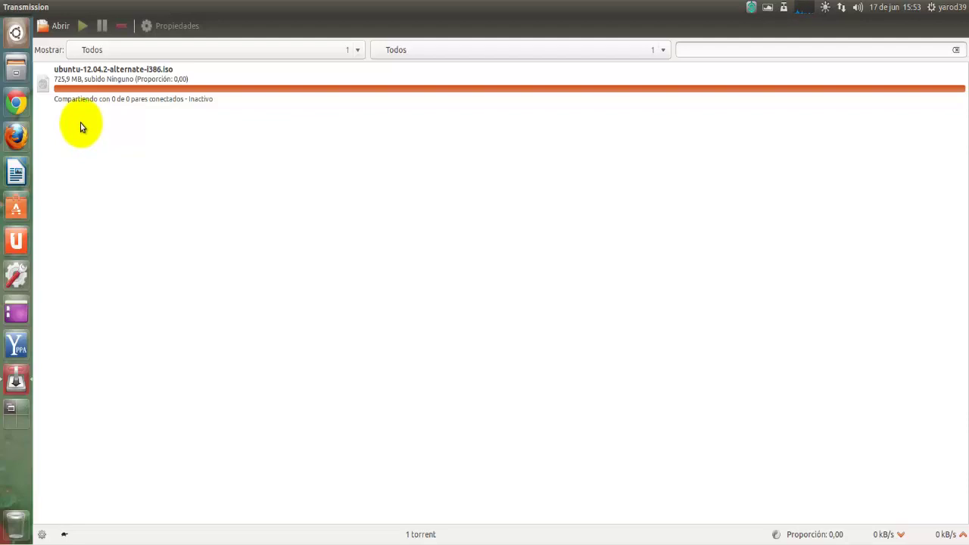
{"action": "left_click", "coordinate": [50, 6]}
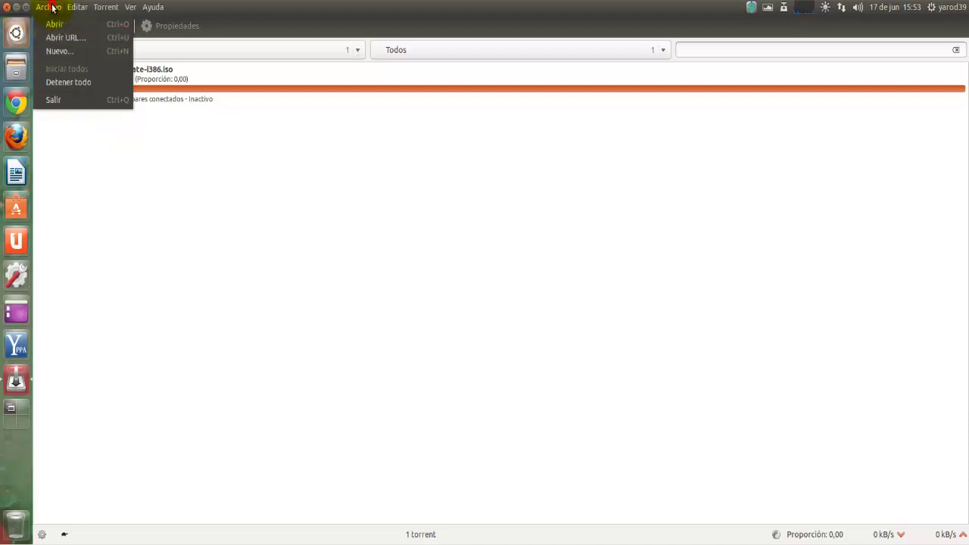
{"action": "mouse_move", "coordinate": [79, 7]}
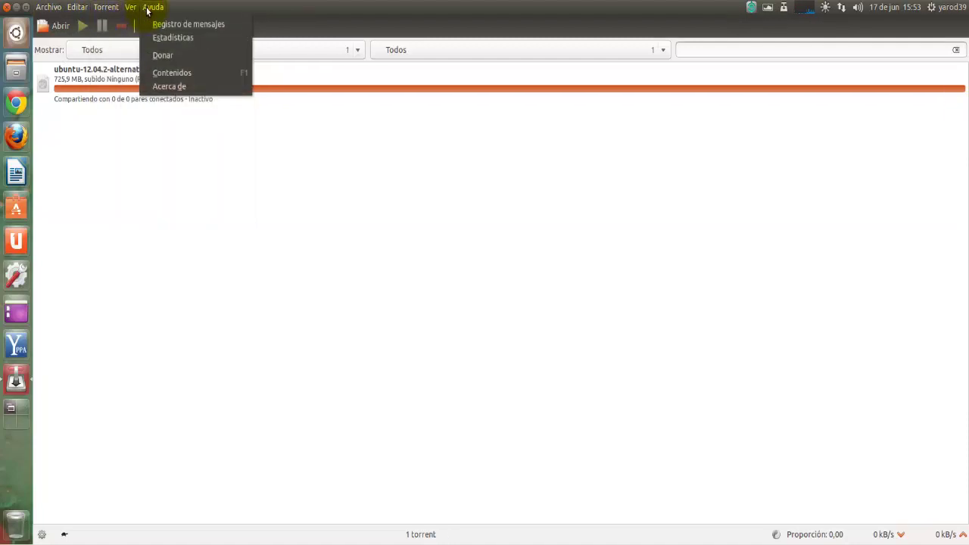
{"action": "left_click", "coordinate": [141, 162]}
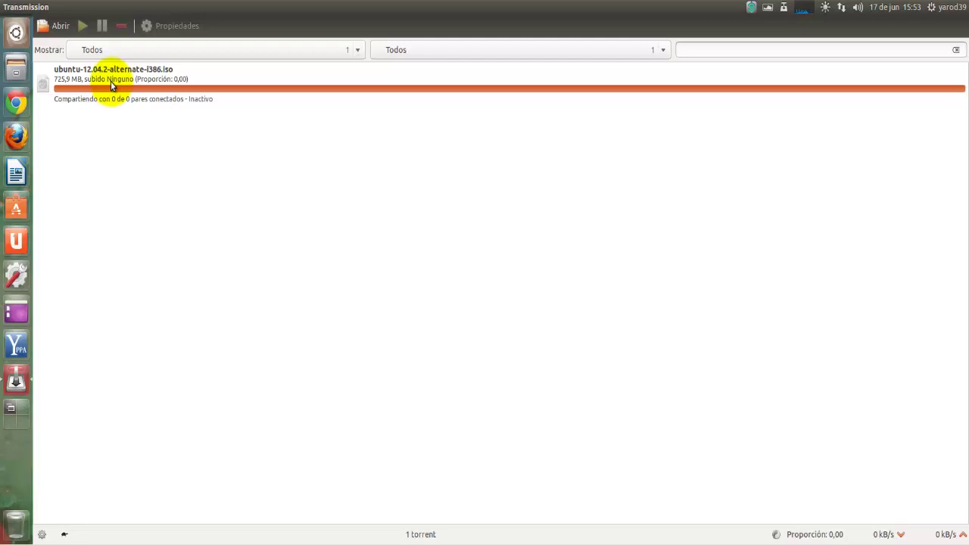
{"action": "mouse_move", "coordinate": [12, 7]}
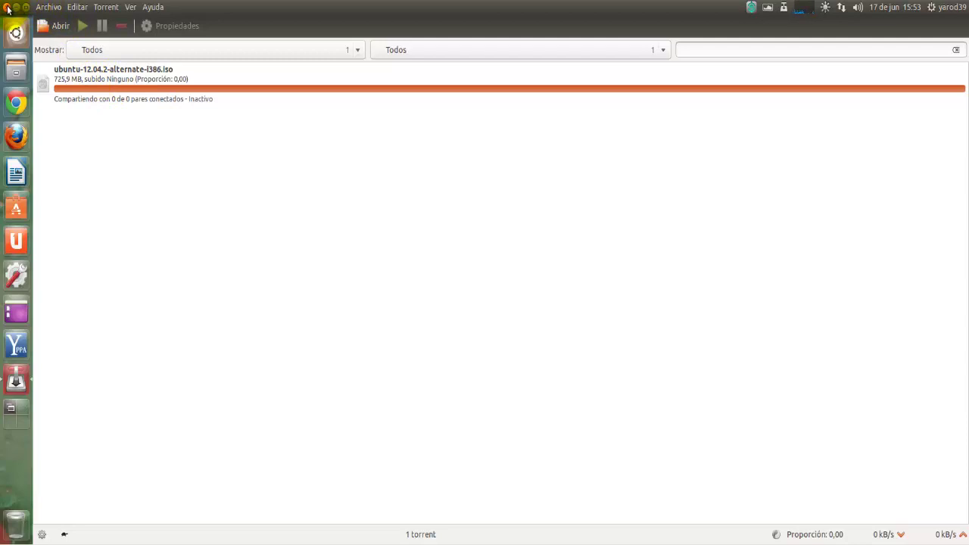
Close the Transmission window and search the Ubuntu Software Centre for deluge
{"action": "left_click", "coordinate": [8, 7]}
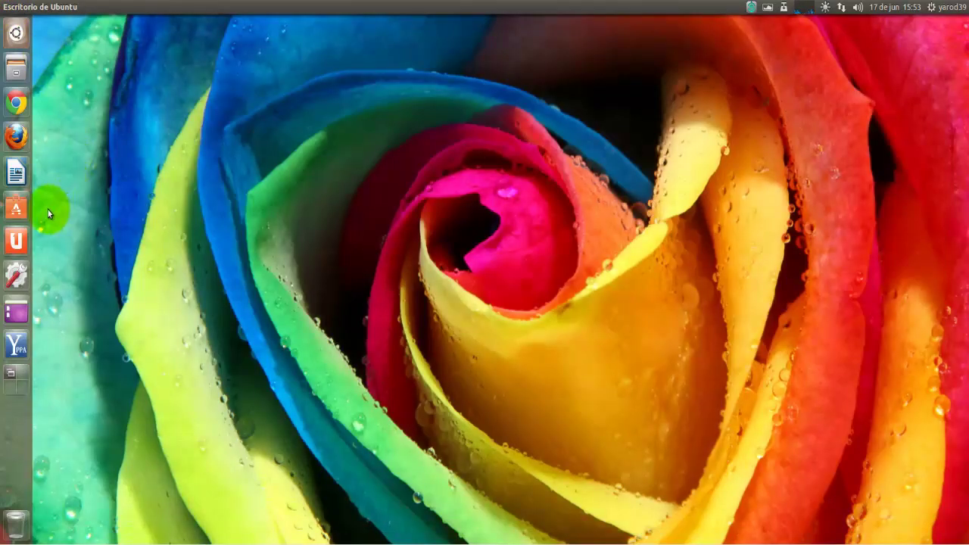
{"action": "left_click", "coordinate": [18, 208]}
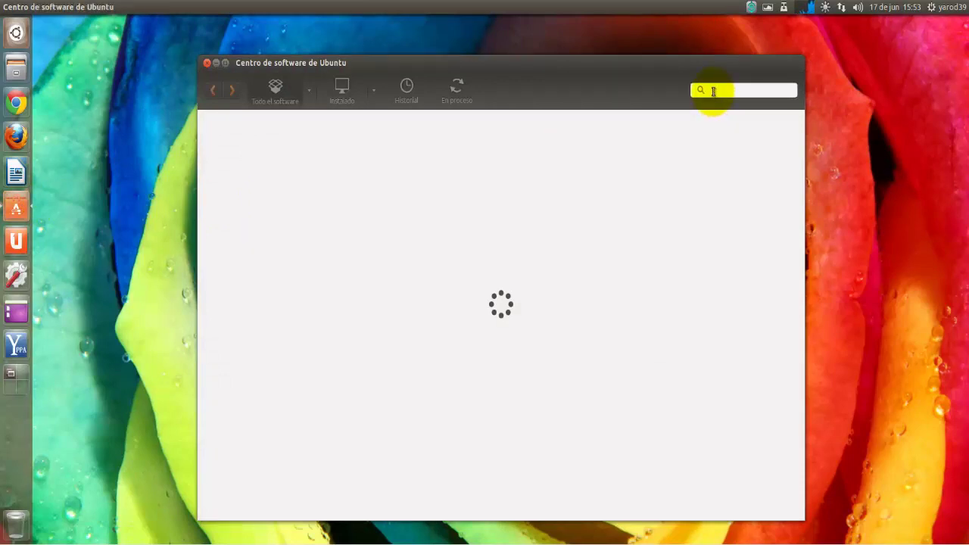
{"action": "type", "text": "f"}
{"action": "key", "text": "BackSpace"}
{"action": "type", "text": "de"}
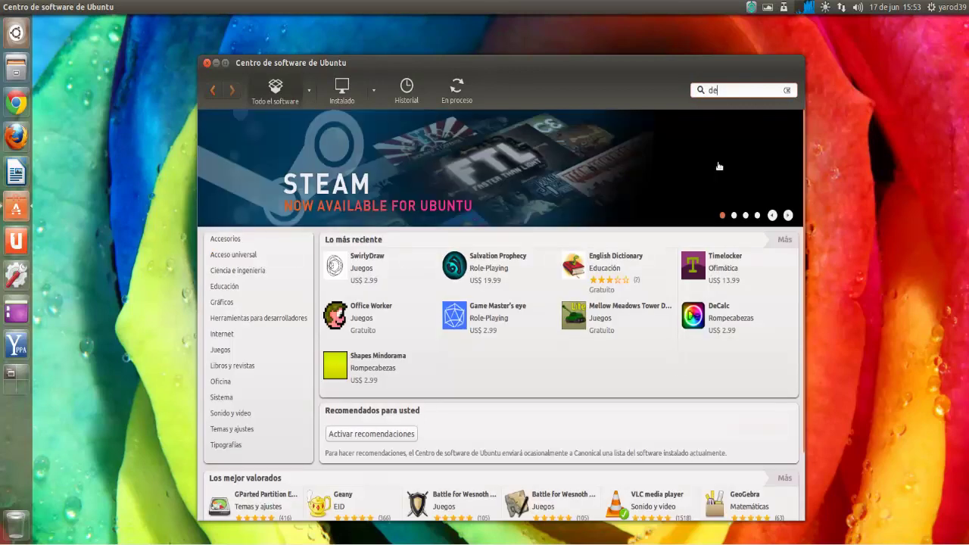
{"action": "type", "text": "lu"}
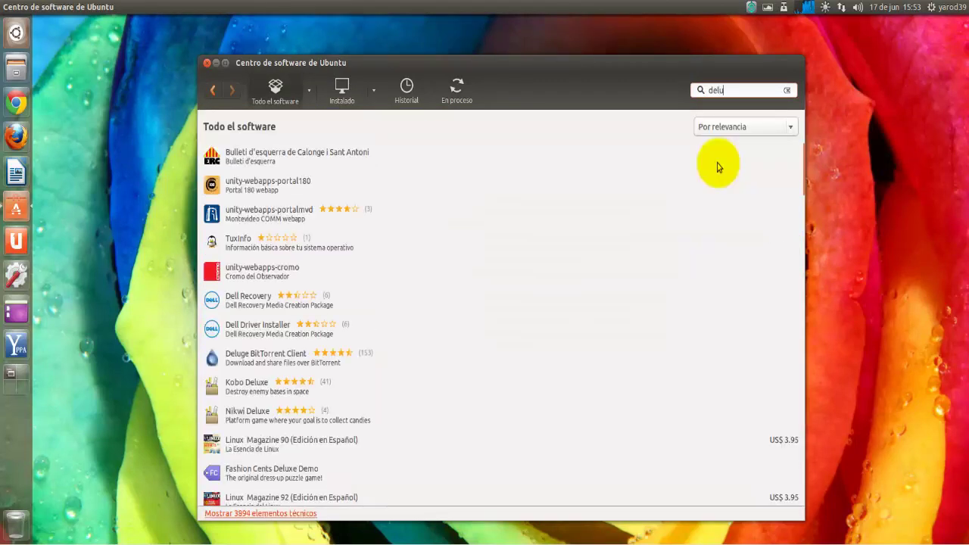
{"action": "type", "text": "ge"}
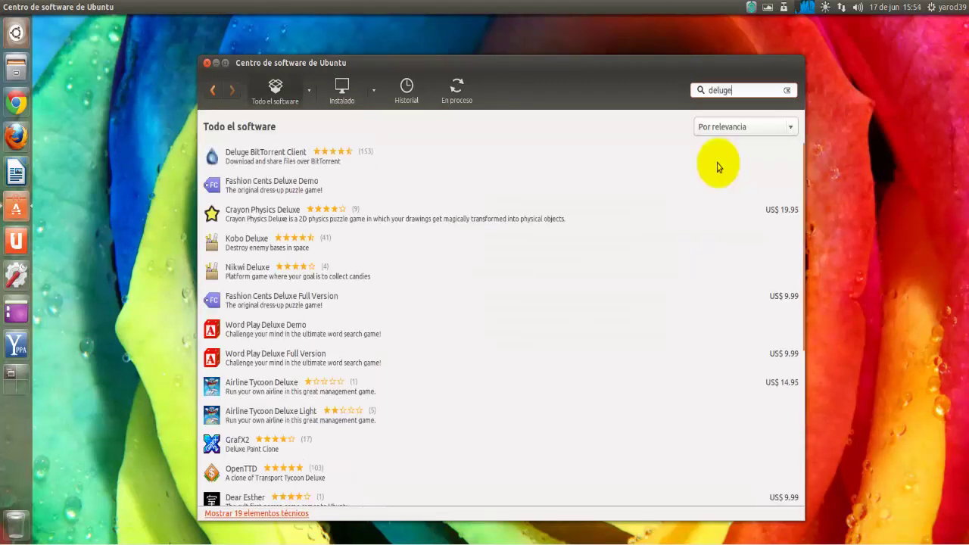
Install Deluge BitTorrent Client from its software page, authenticating with the account password
{"action": "left_click", "coordinate": [311, 159]}
{"action": "double_click", "coordinate": [311, 158]}
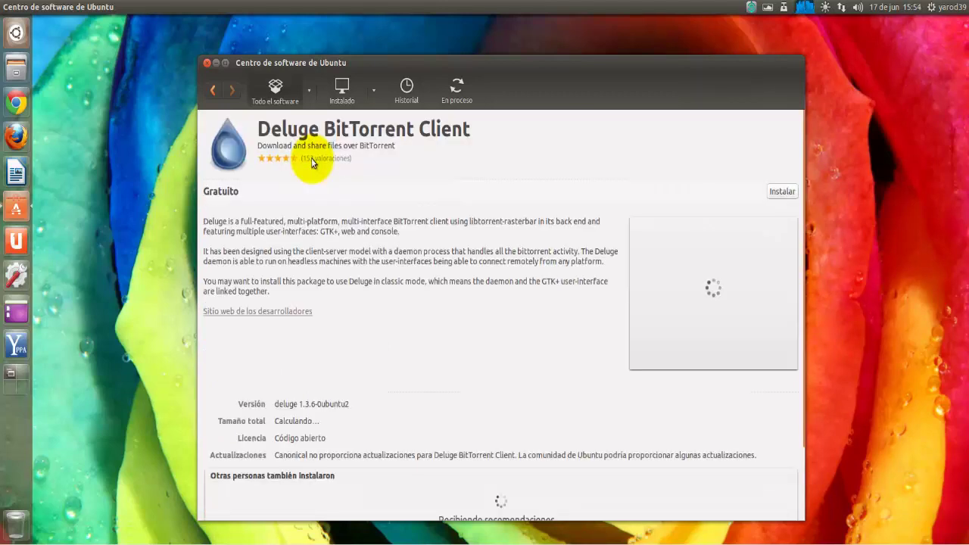
{"action": "left_click", "coordinate": [783, 194]}
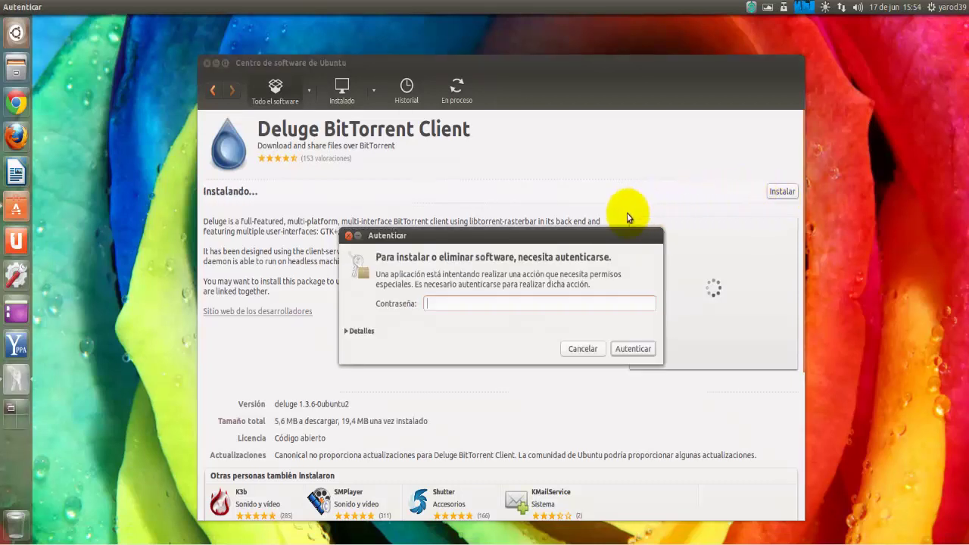
{"action": "type", "text": "•••••••"}
{"action": "key", "text": "Return"}
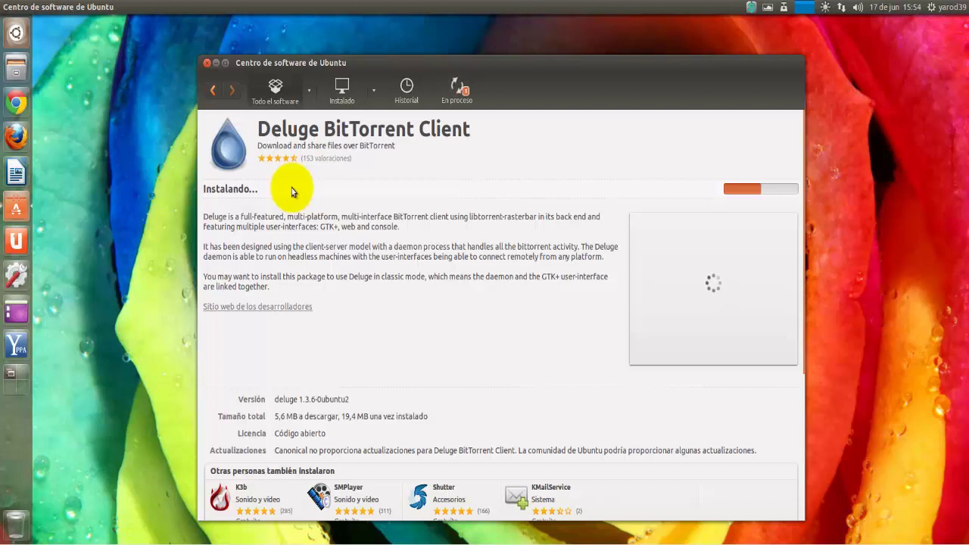
Quit Transmission completely from its notification area icon and check on the Deluge installation in the Software Centre
{"action": "left_click", "coordinate": [784, 8]}
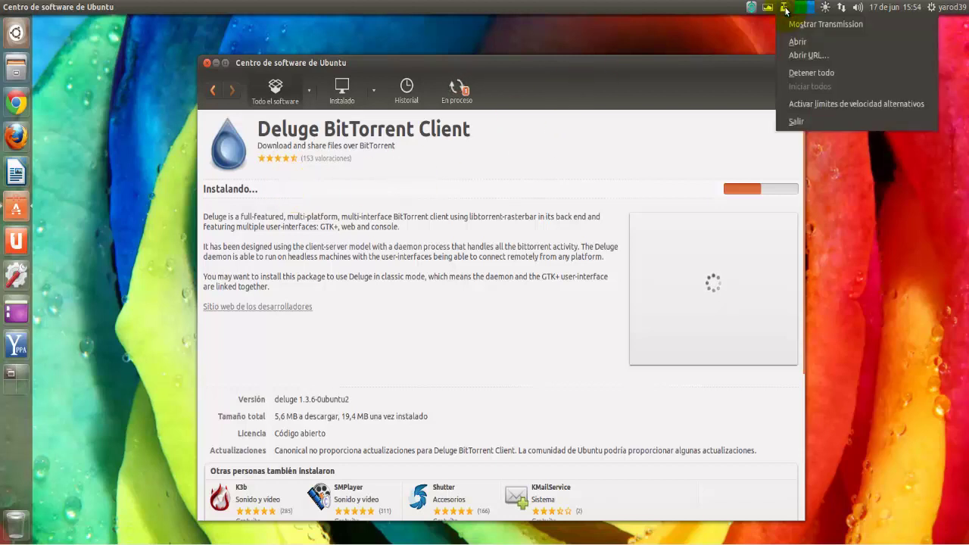
{"action": "left_click", "coordinate": [799, 123]}
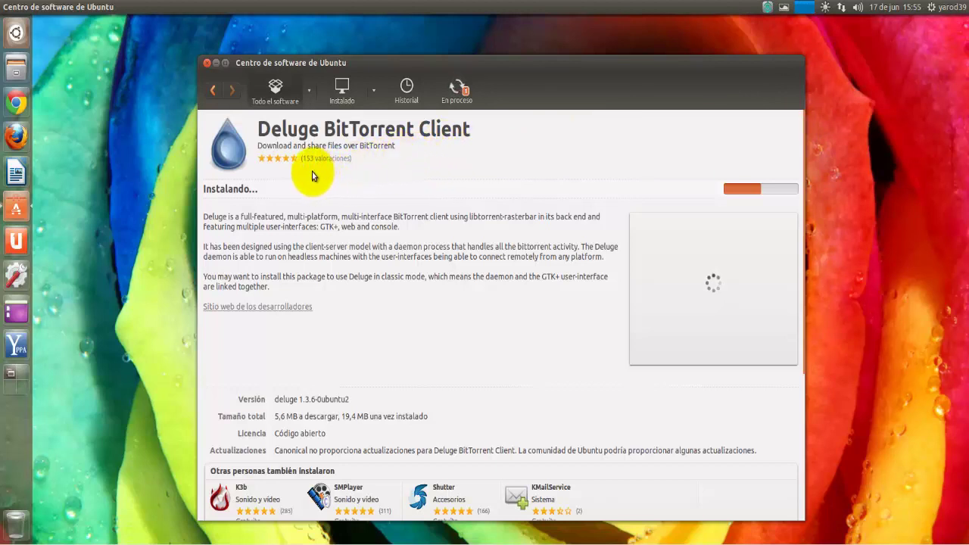
{"action": "left_click", "coordinate": [216, 64]}
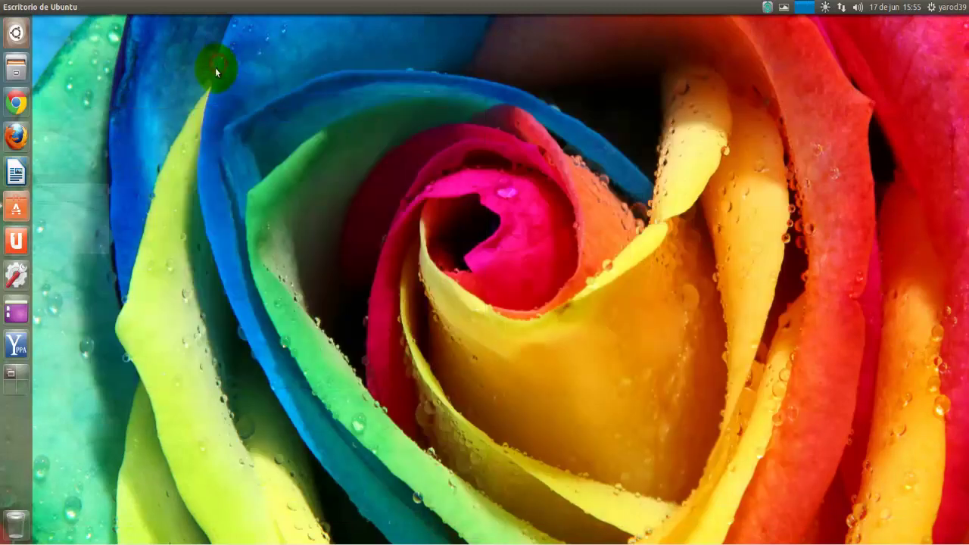
{"action": "left_click", "coordinate": [16, 207]}
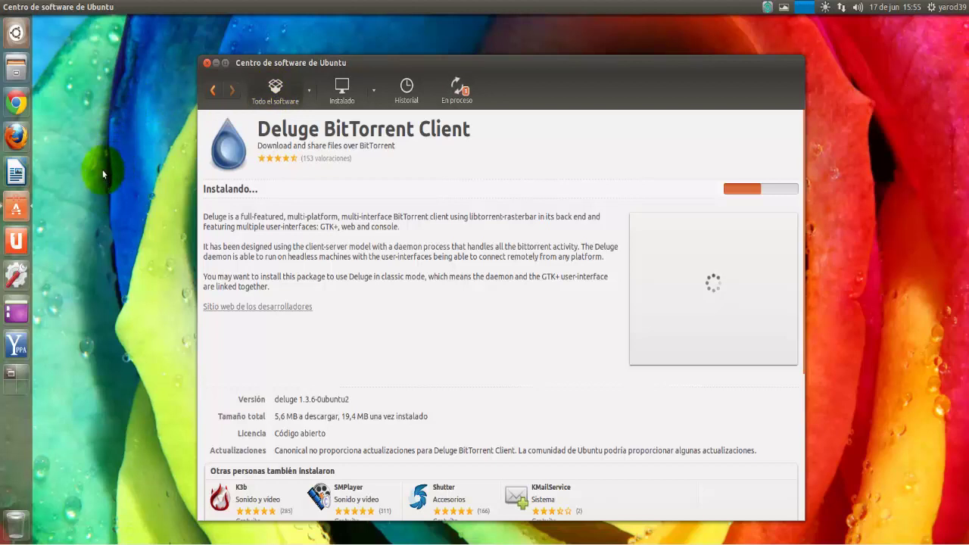
Switch to Google Chrome, open The Pirate Bay and search its torrents for spanish hd
{"action": "left_click", "coordinate": [14, 103]}
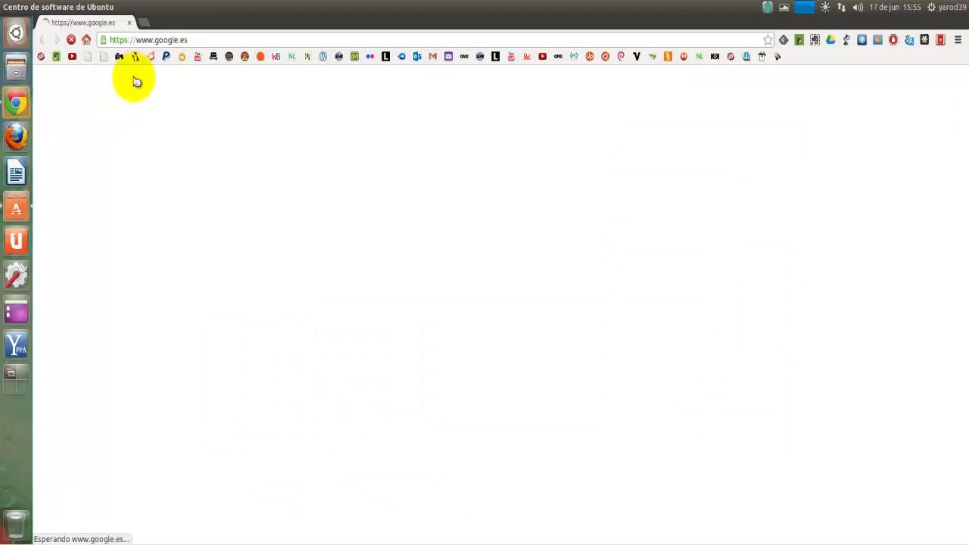
{"action": "left_click", "coordinate": [213, 57]}
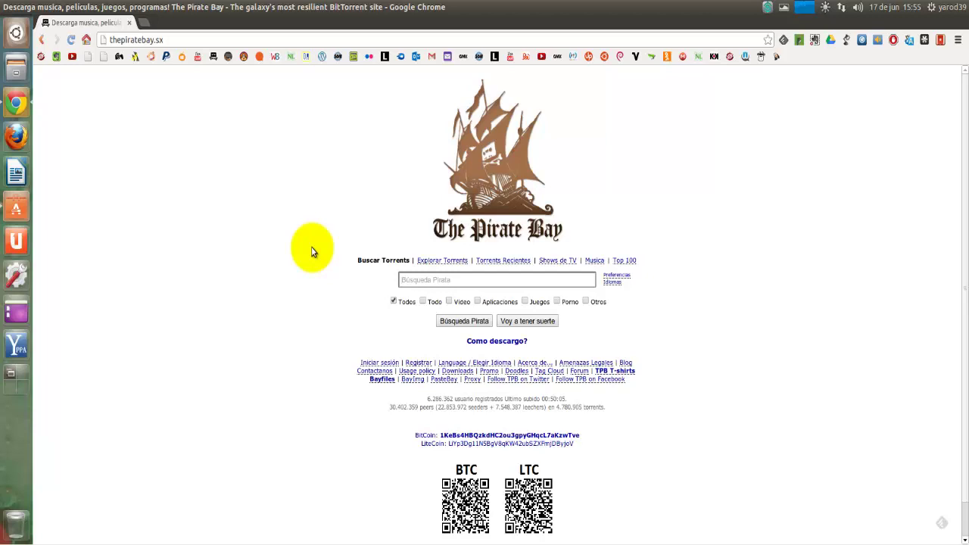
{"action": "type", "text": "spanish"}
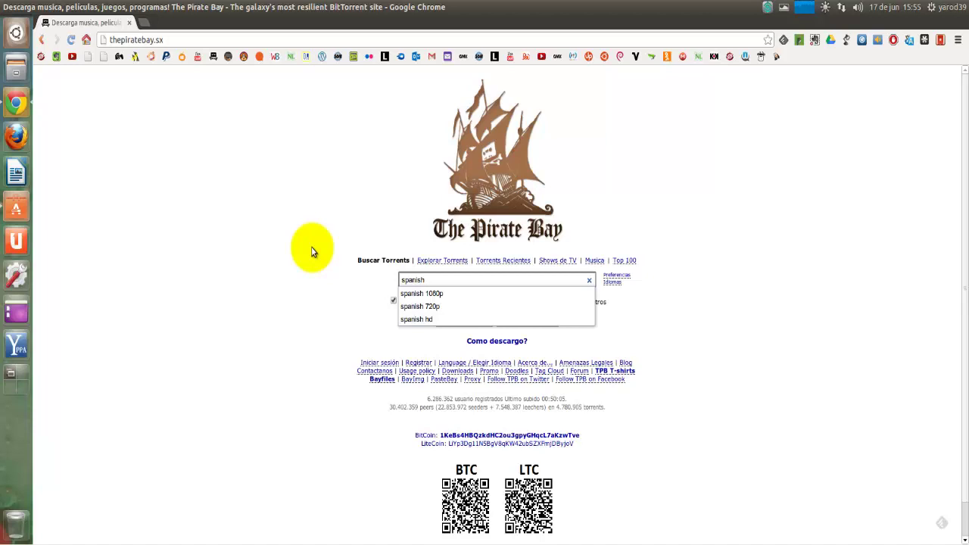
{"action": "type", "text": " h"}
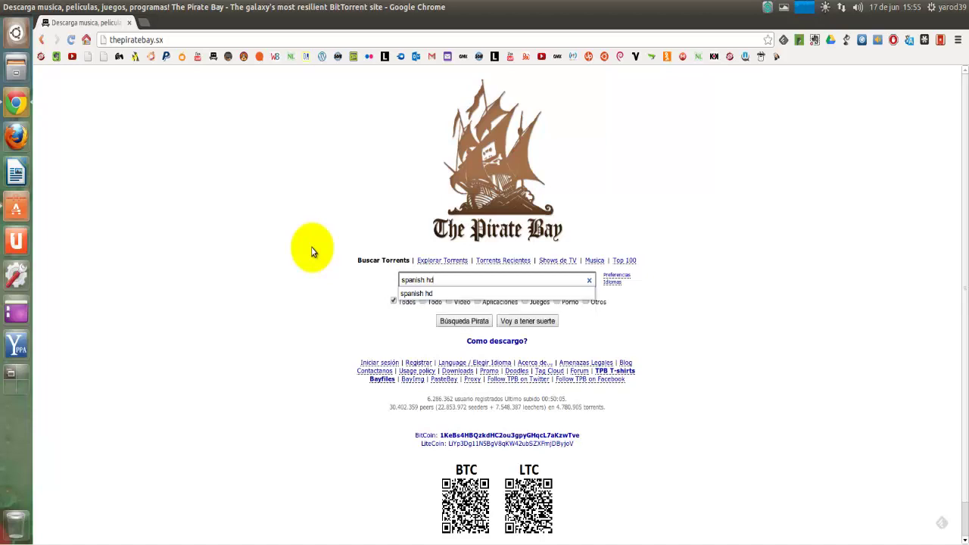
{"action": "type", "text": "d"}
{"action": "key", "text": "Return"}
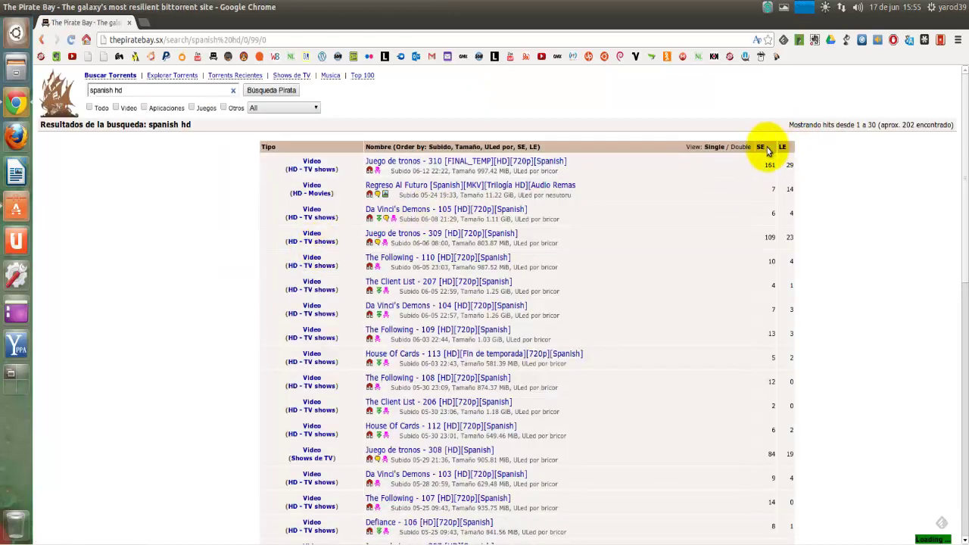
Order the results by seeders, open Juego de tronos - 310, and try its magnet link without launching the external application
{"action": "left_click", "coordinate": [761, 147]}
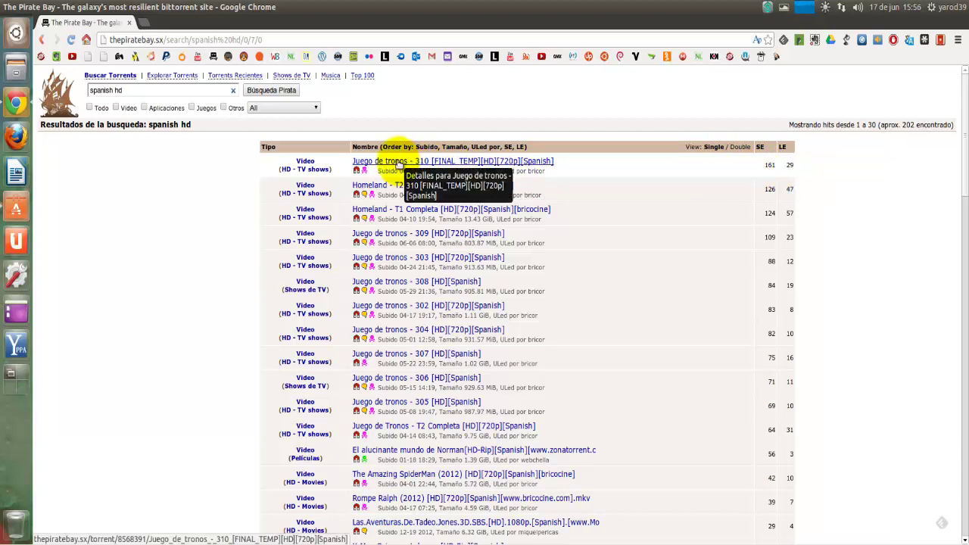
{"action": "left_click", "coordinate": [397, 162]}
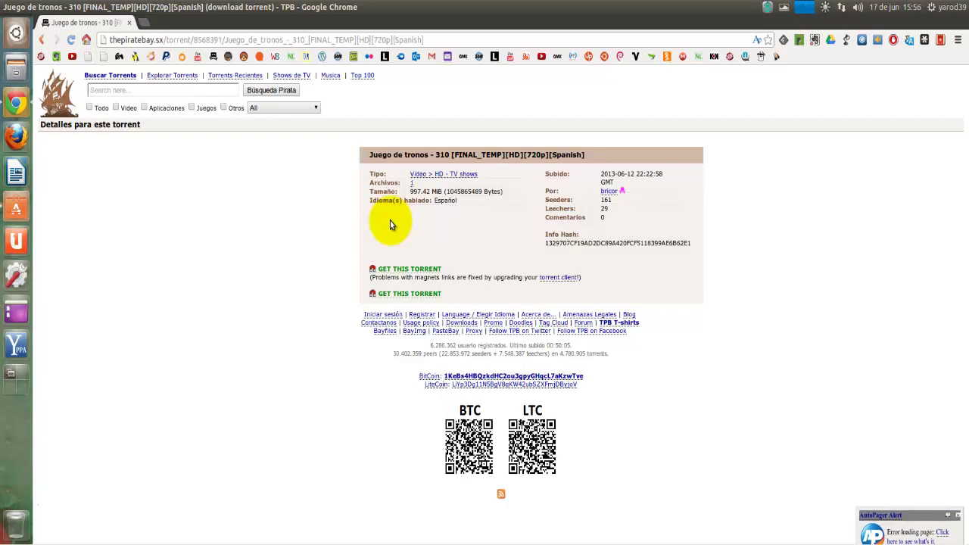
{"action": "left_click", "coordinate": [399, 271]}
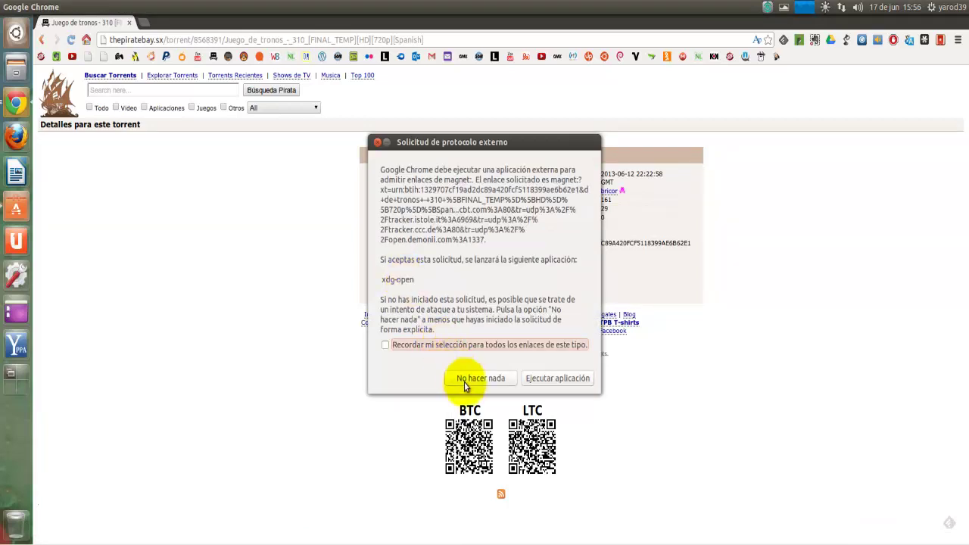
{"action": "left_click", "coordinate": [464, 381]}
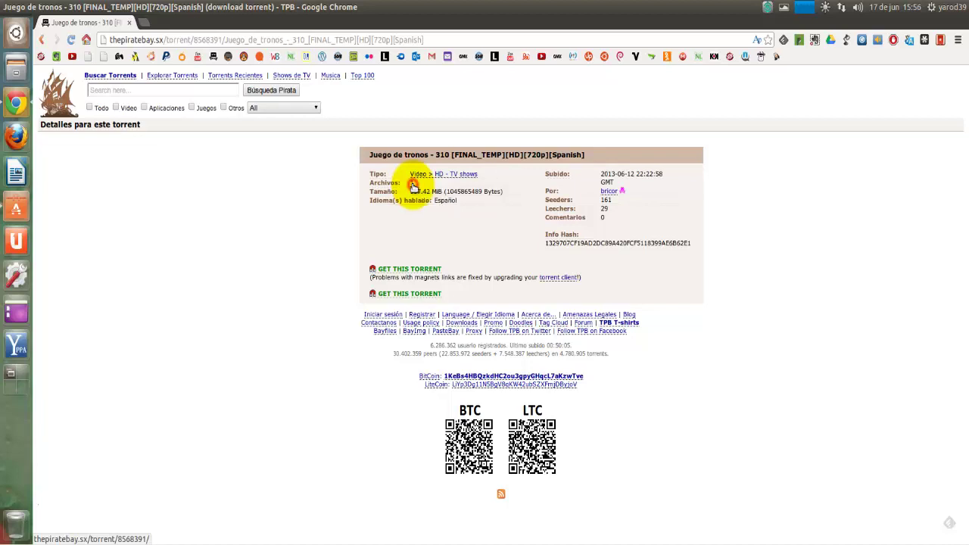
Check the torrent's file entry on its details page and the progress of the Deluge installation in the Software Centre
{"action": "left_click", "coordinate": [413, 185]}
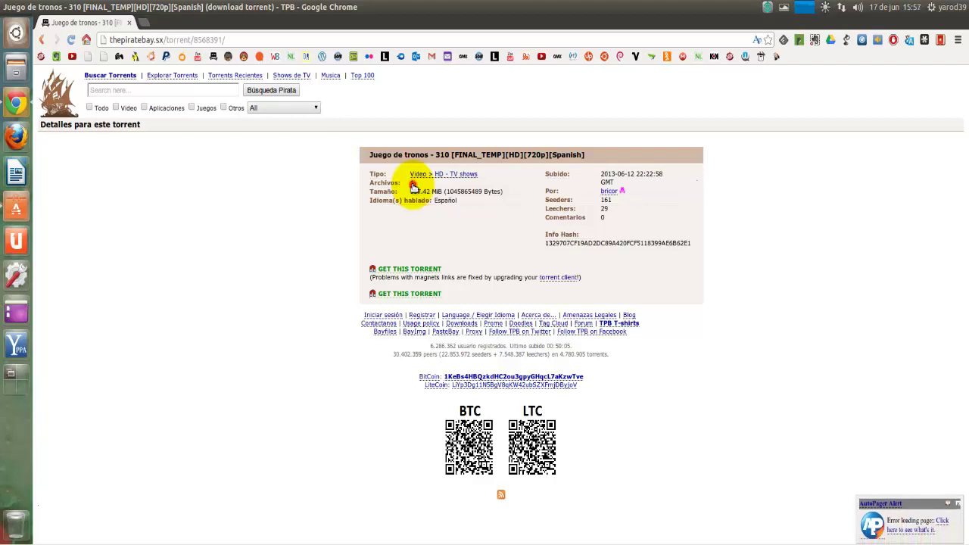
{"action": "left_click", "coordinate": [414, 186]}
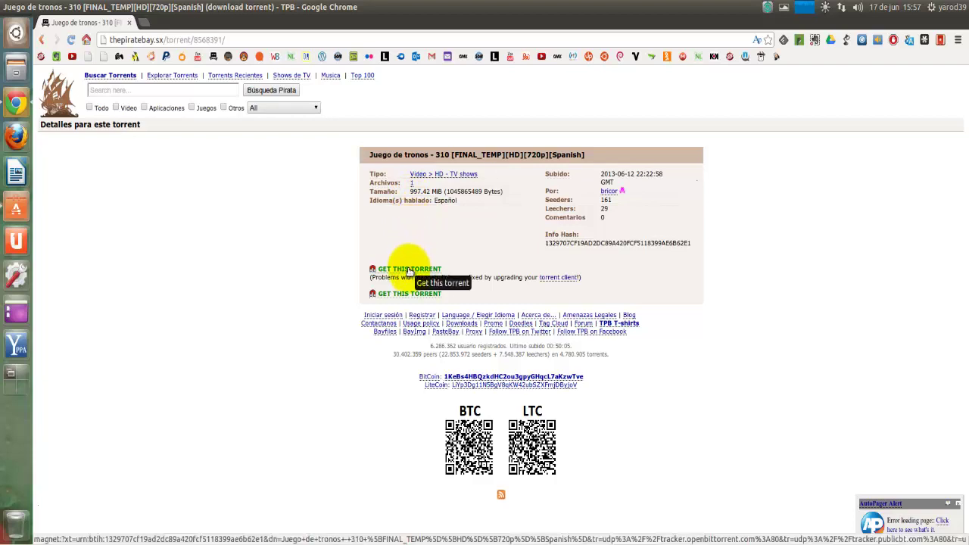
{"action": "left_click", "coordinate": [16, 209]}
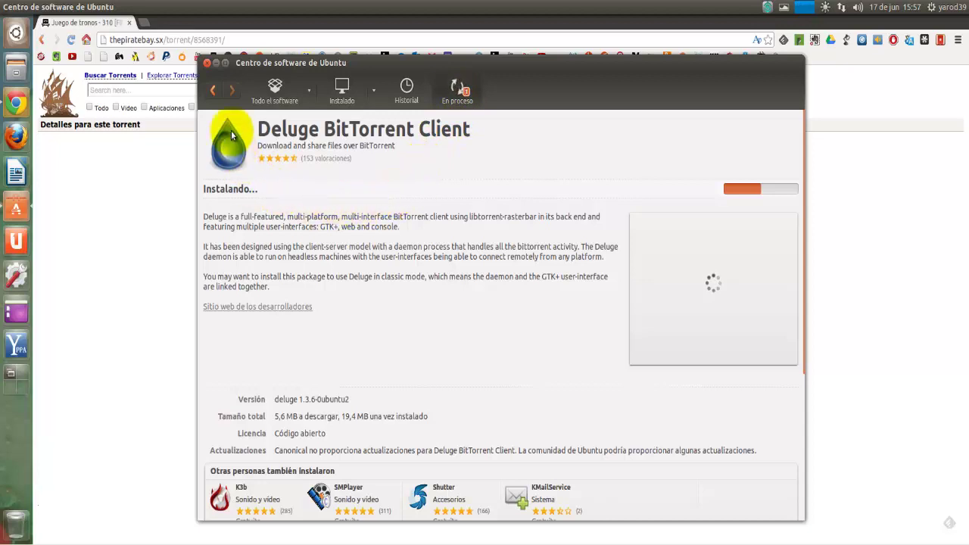
{"action": "left_click", "coordinate": [215, 64]}
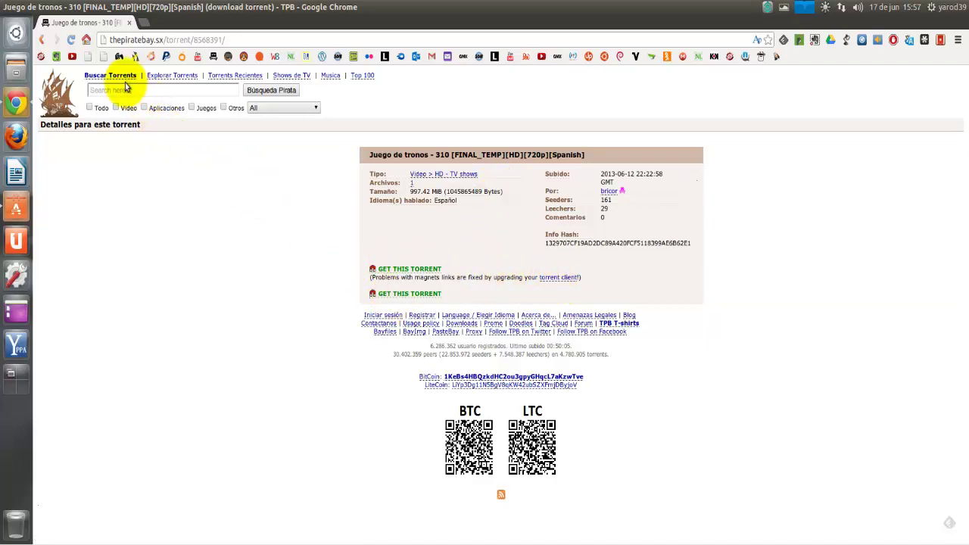
Browse the video films category, open Man of Steel (2013) 1080p BrRip x264 - PLZX, and save its torrent file in the torrent folder
{"action": "left_click", "coordinate": [172, 76]}
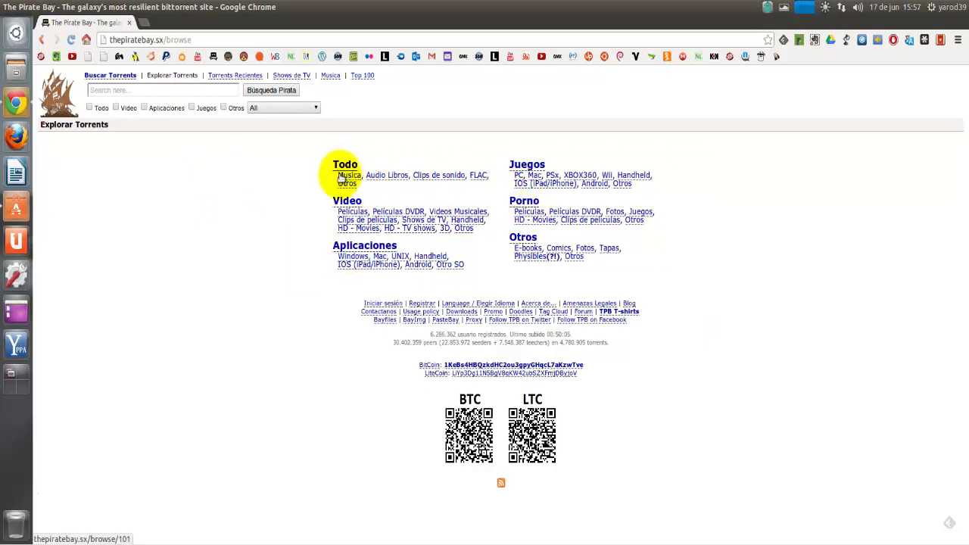
{"action": "left_click", "coordinate": [353, 216]}
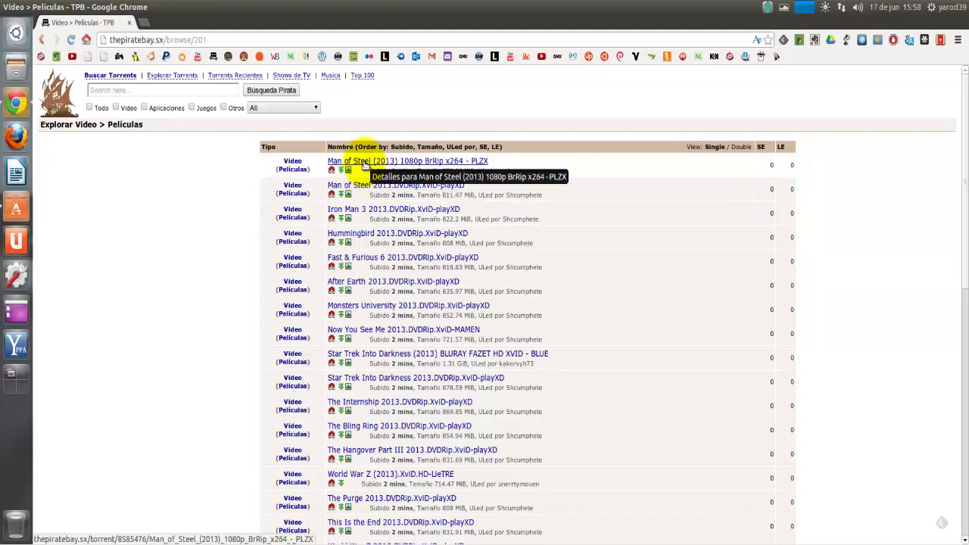
{"action": "left_click", "coordinate": [364, 162]}
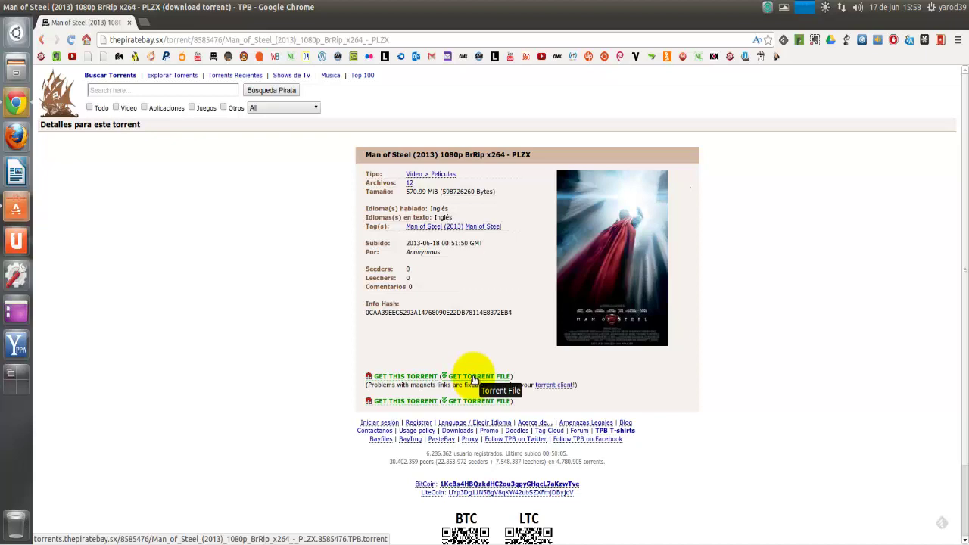
{"action": "left_click", "coordinate": [474, 377]}
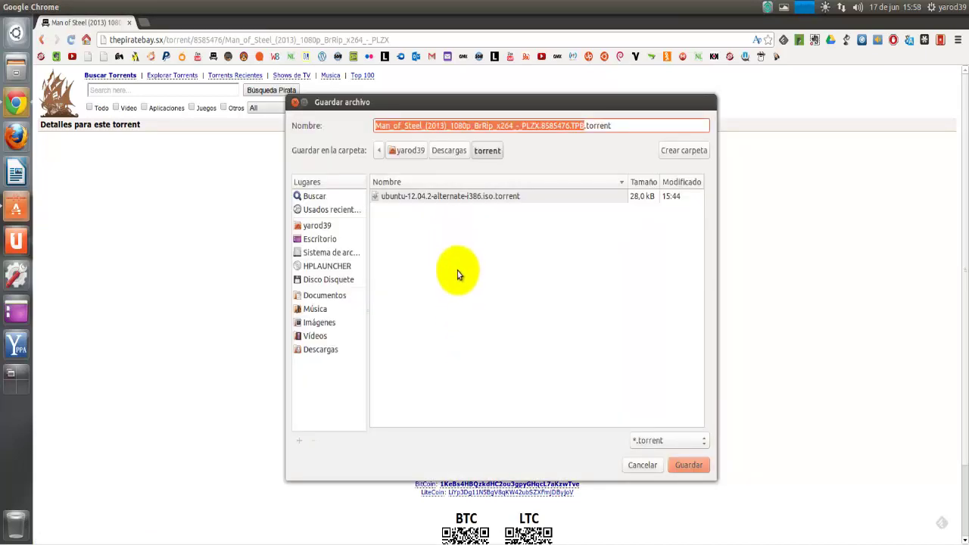
{"action": "left_click", "coordinate": [685, 467]}
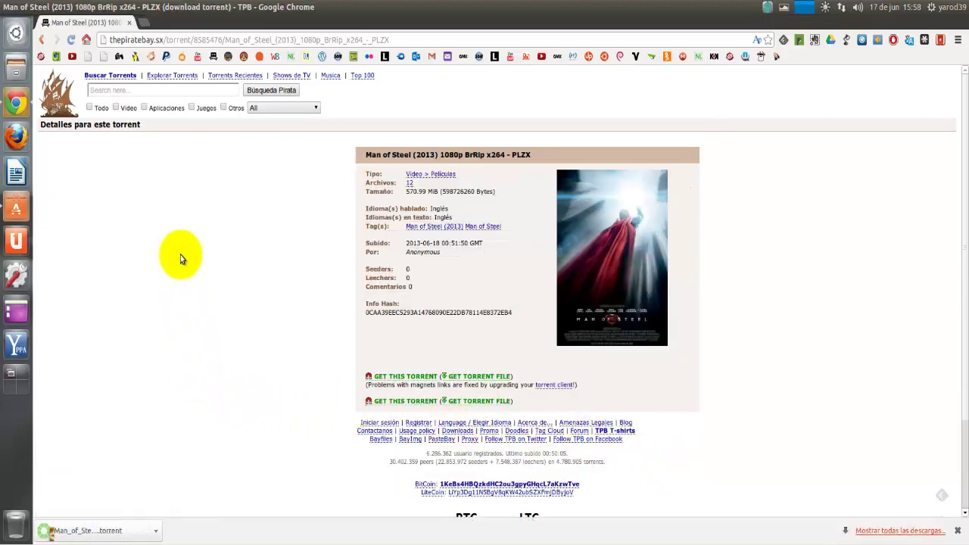
Close the browser, check the Deluge entry in the Software Centre, and close the Software Centre
{"action": "left_click", "coordinate": [130, 24]}
{"action": "left_click", "coordinate": [16, 206]}
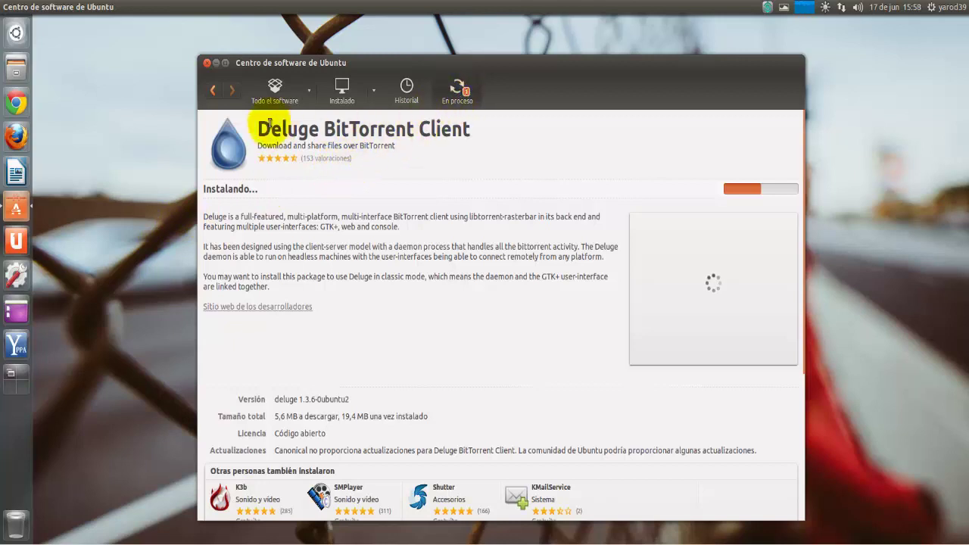
{"action": "left_click", "coordinate": [214, 92]}
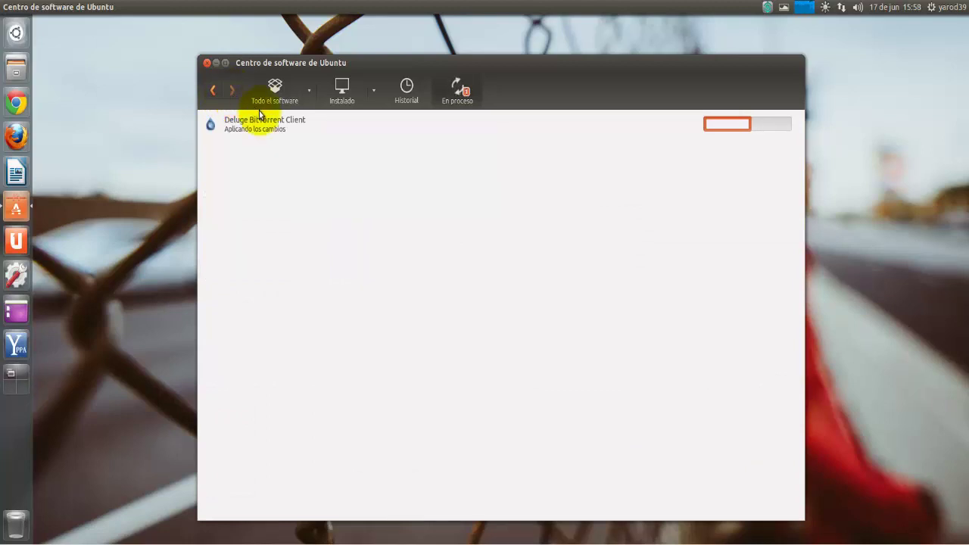
{"action": "left_click", "coordinate": [286, 131]}
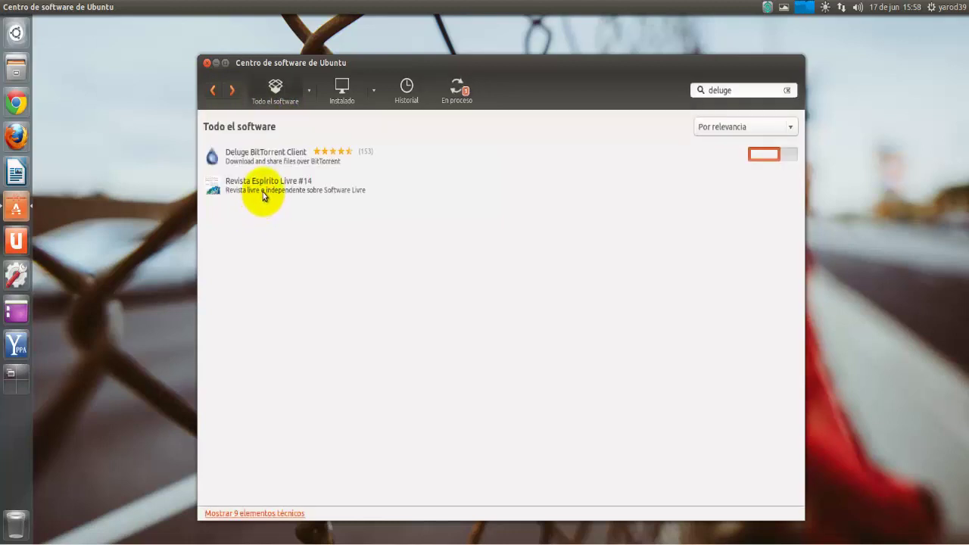
{"action": "left_click", "coordinate": [253, 150]}
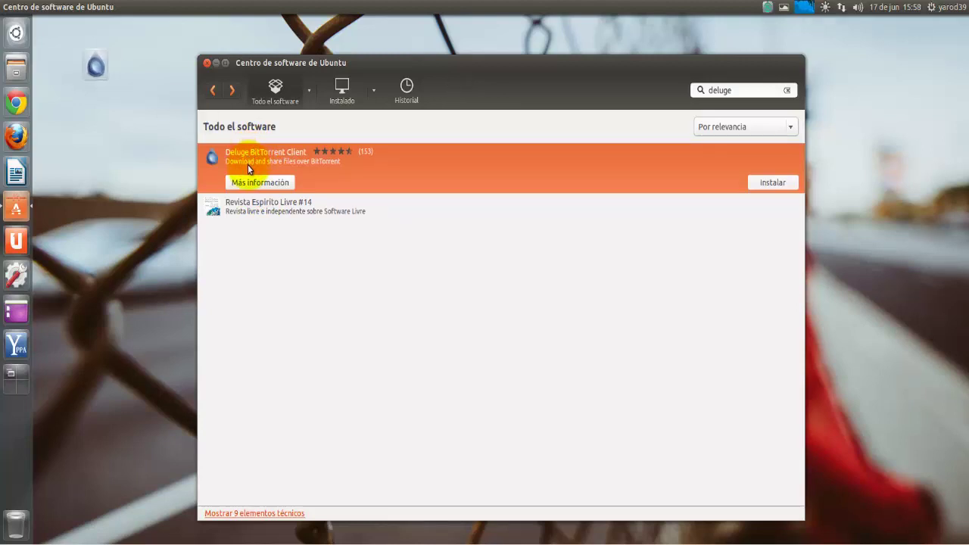
{"action": "left_click", "coordinate": [207, 64]}
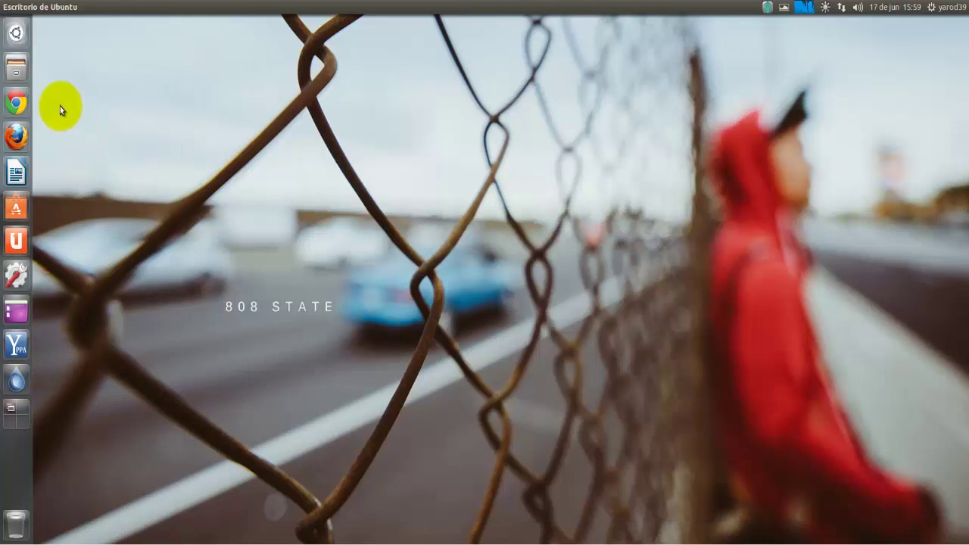
Open the Man of Steel torrent file from the Descargas/torrent folder in Deluge, and close the windows without adding the torrent
{"action": "left_click", "coordinate": [17, 68]}
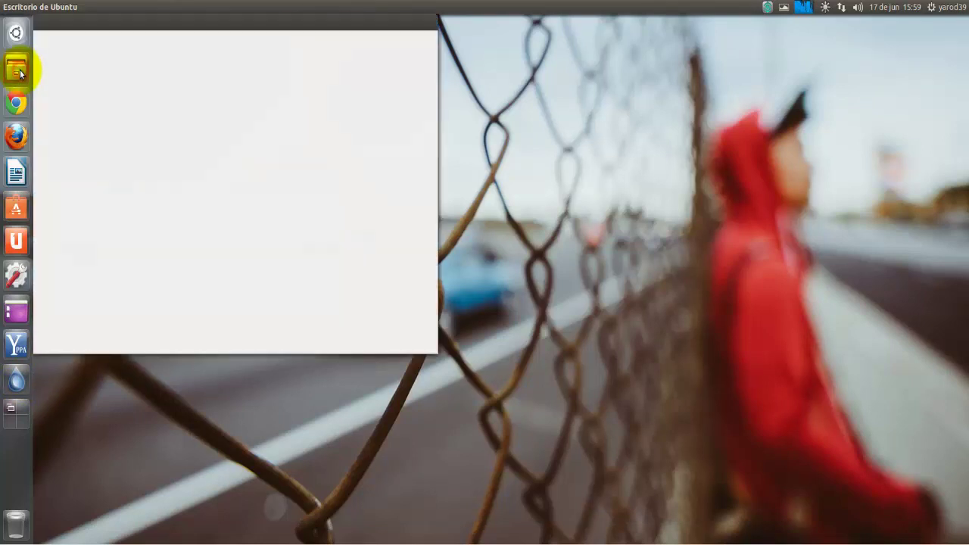
{"action": "double_click", "coordinate": [146, 81]}
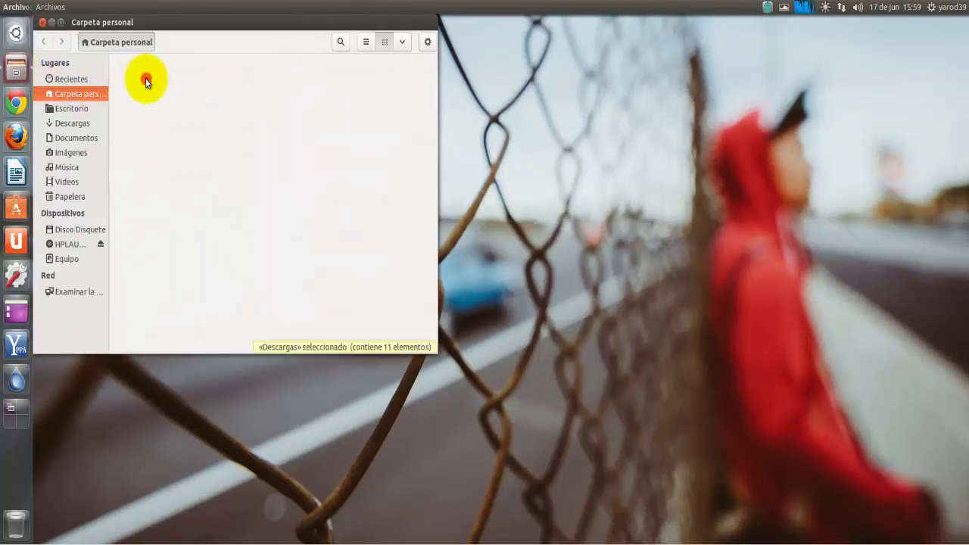
{"action": "double_click", "coordinate": [145, 79]}
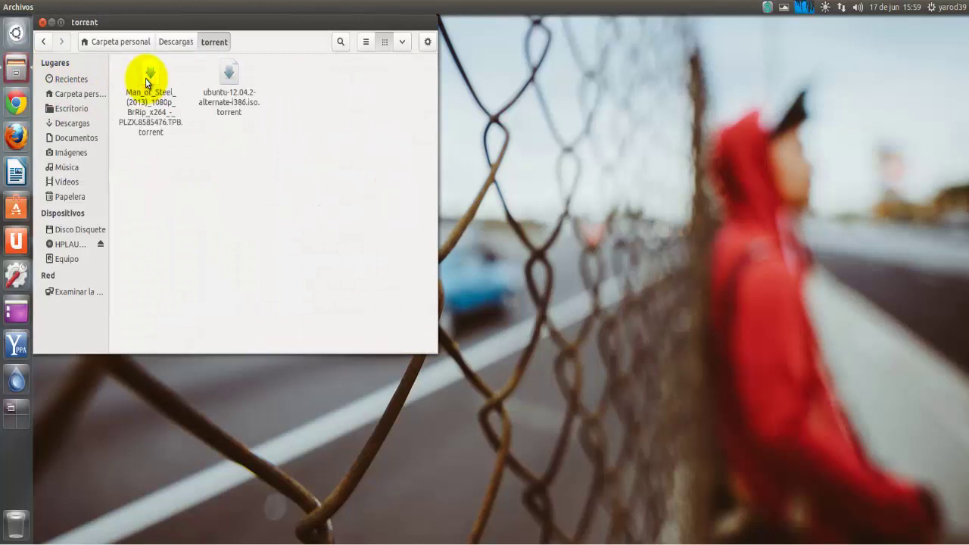
{"action": "left_click", "coordinate": [150, 76]}
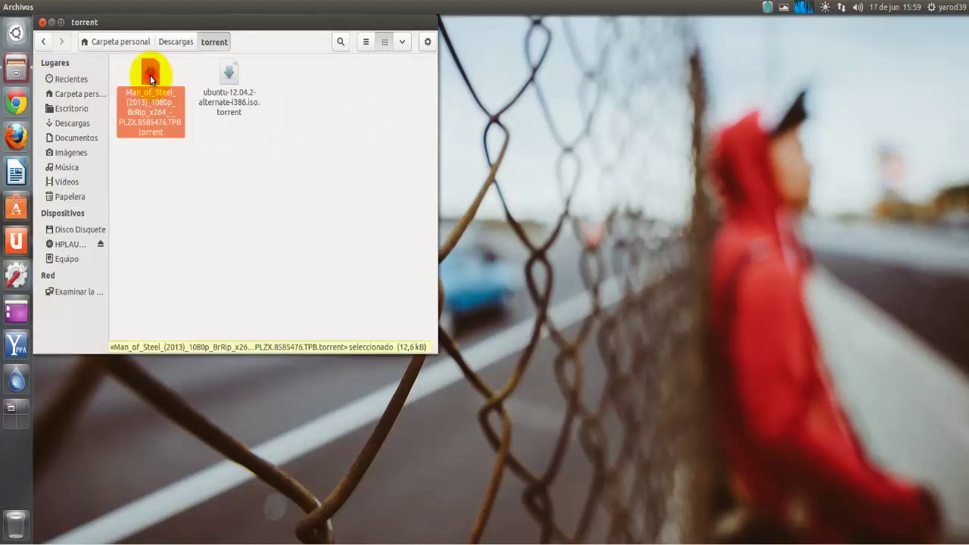
{"action": "double_click", "coordinate": [150, 75]}
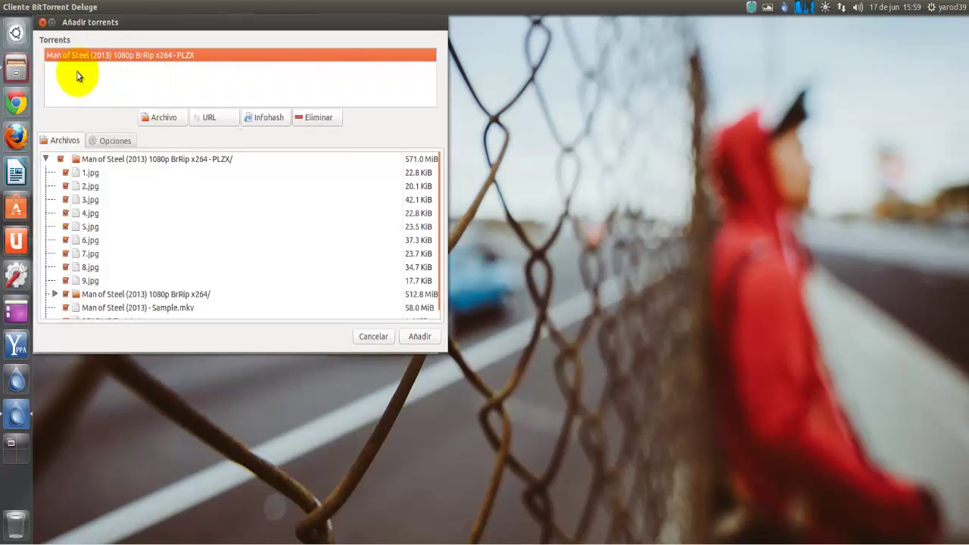
{"action": "mouse_move", "coordinate": [118, 25]}
{"action": "left_mouse_down"}
{"action": "mouse_move", "coordinate": [205, 93]}
{"action": "mouse_move", "coordinate": [317, 140]}
{"action": "left_mouse_up"}
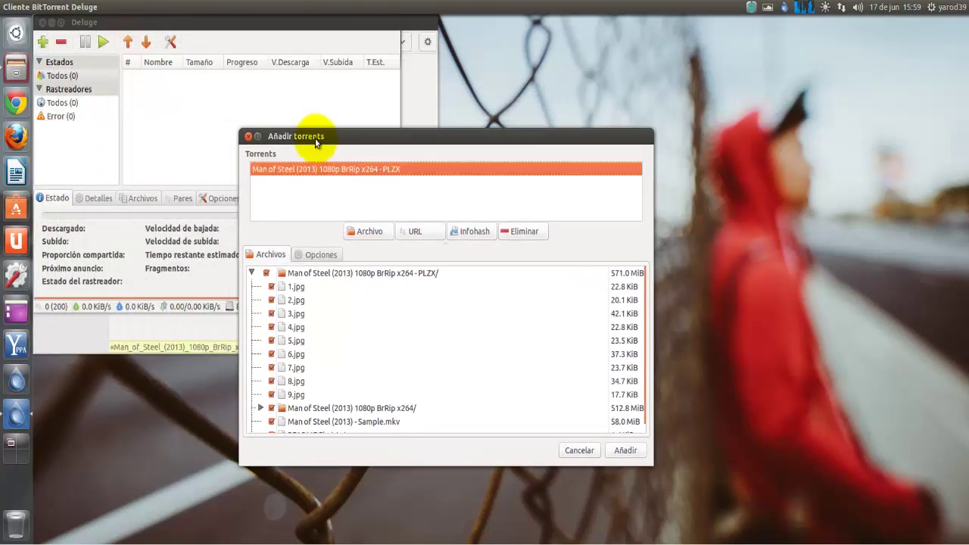
{"action": "left_click", "coordinate": [42, 23]}
{"action": "left_click", "coordinate": [42, 23]}
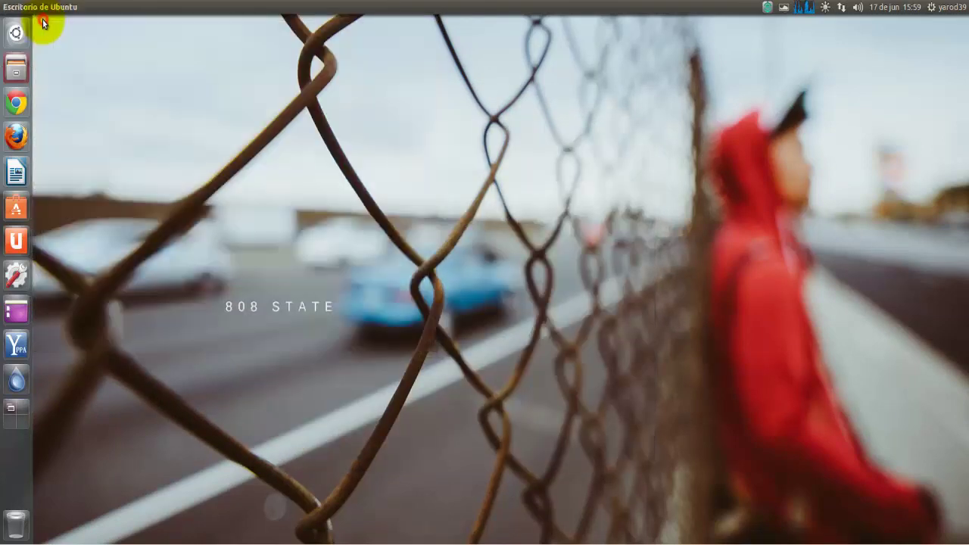
Launch Deluge from the desktop and maximize its main window
{"action": "left_click", "coordinate": [18, 382]}
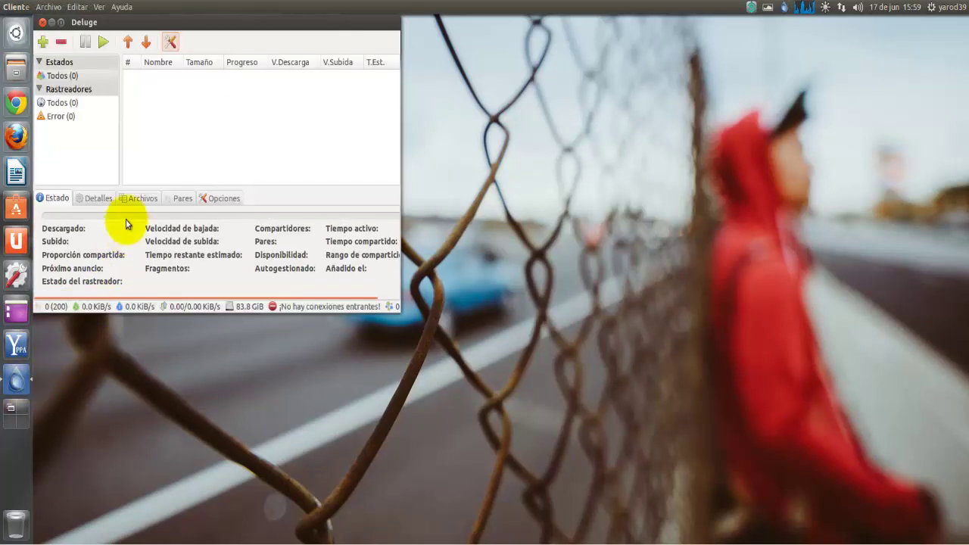
{"action": "left_click_drag", "start_coordinate": [143, 24], "coordinate": [342, 139]}
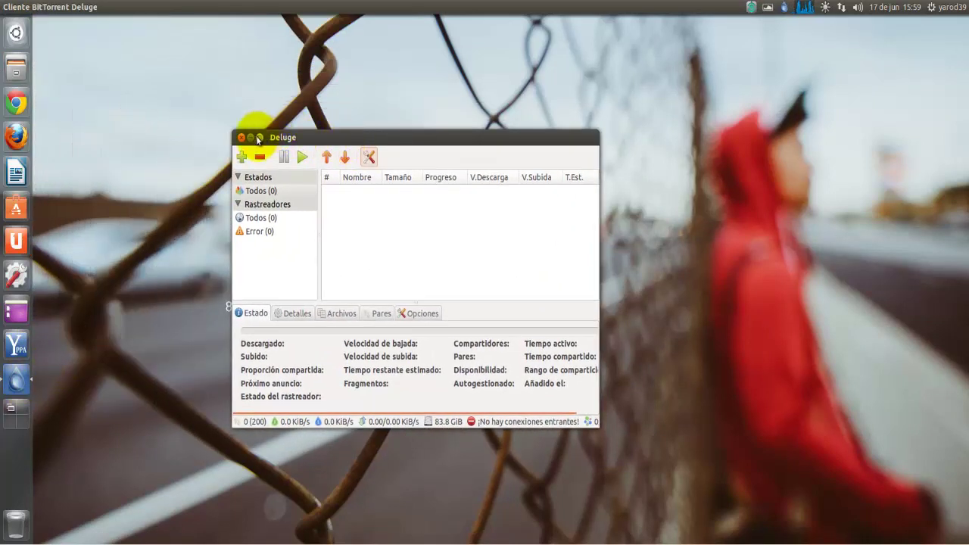
{"action": "left_click", "coordinate": [259, 138]}
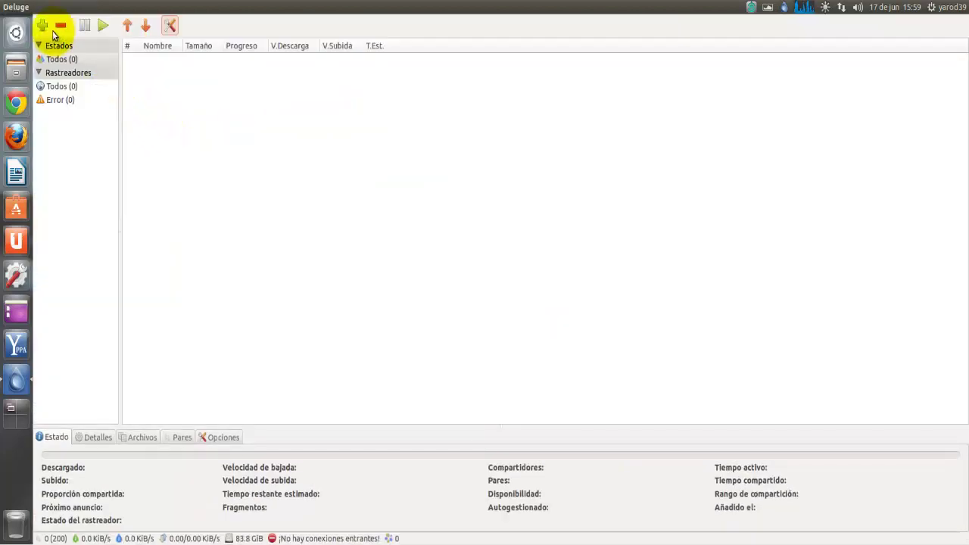
Add the recently used Man_of_Steel_(2013)_1080p_BrRip_x264_-_PLZX.8585476.TPB.torrent file to the Deluge downloads with all its files included
{"action": "left_click", "coordinate": [44, 26]}
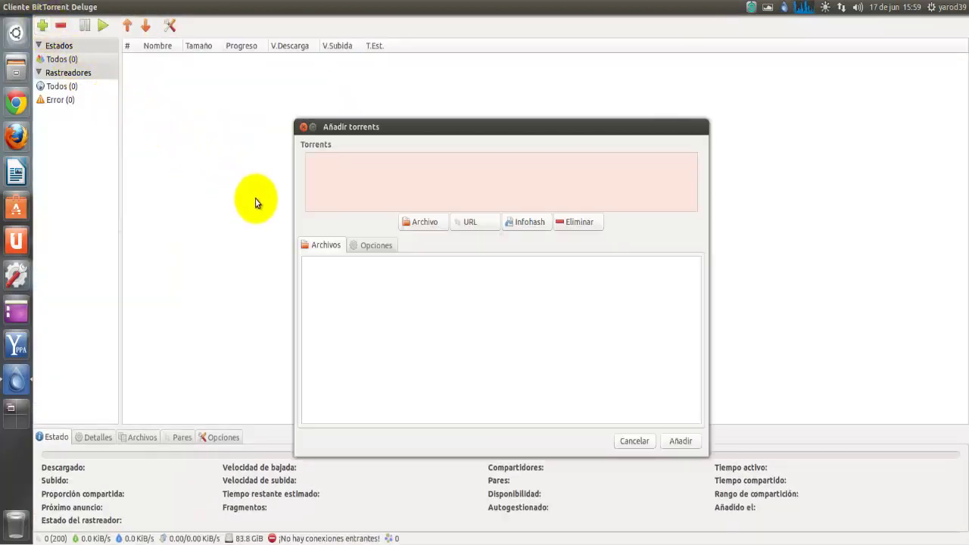
{"action": "left_click", "coordinate": [426, 223]}
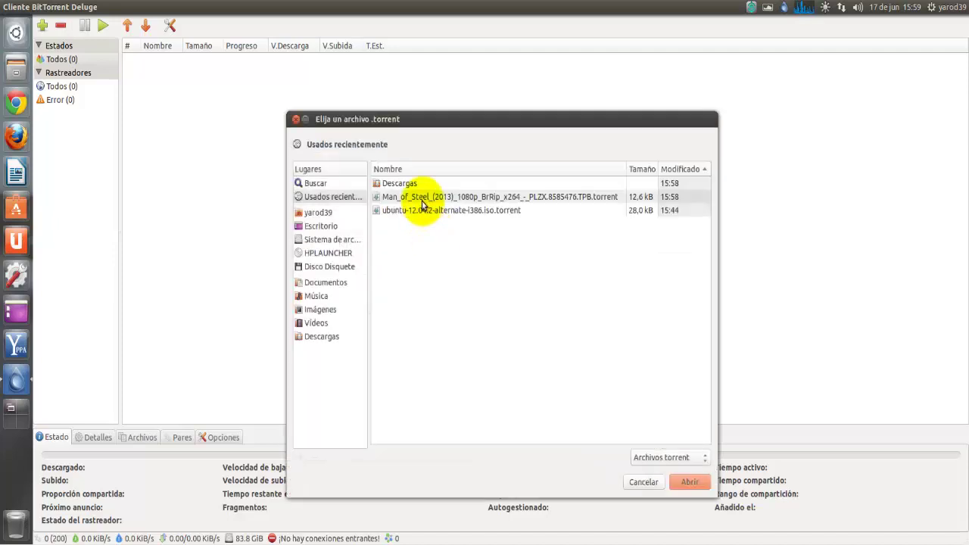
{"action": "double_click", "coordinate": [421, 198]}
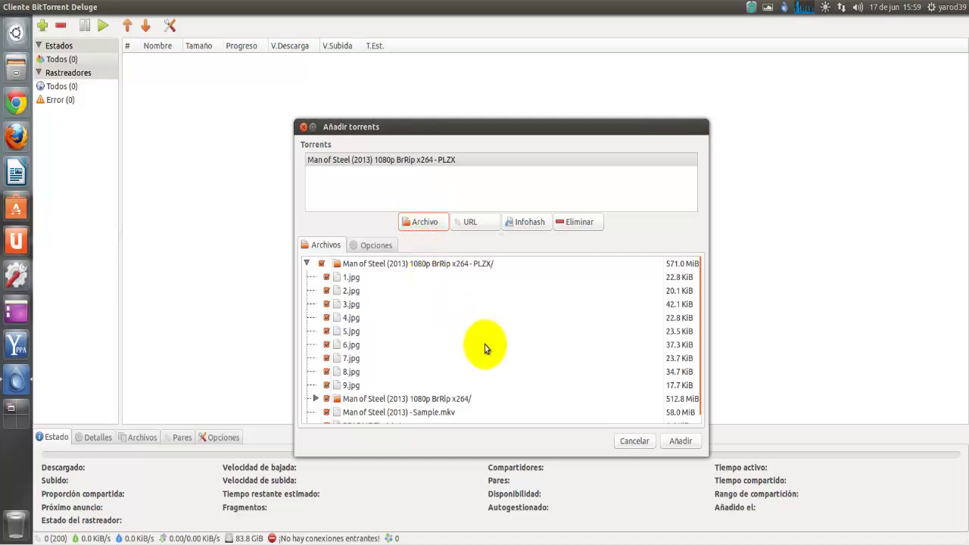
{"action": "left_click", "coordinate": [683, 441]}
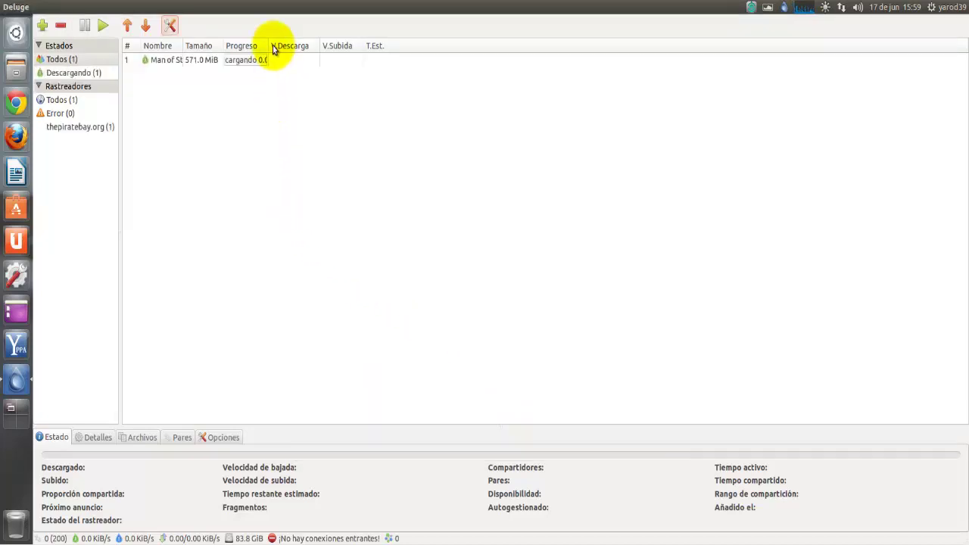
Widen the Progreso and Nombre columns of the torrent list and select the Man of Steel torrent to show its status
{"action": "left_click_drag", "start_coordinate": [267, 44], "coordinate": [333, 47]}
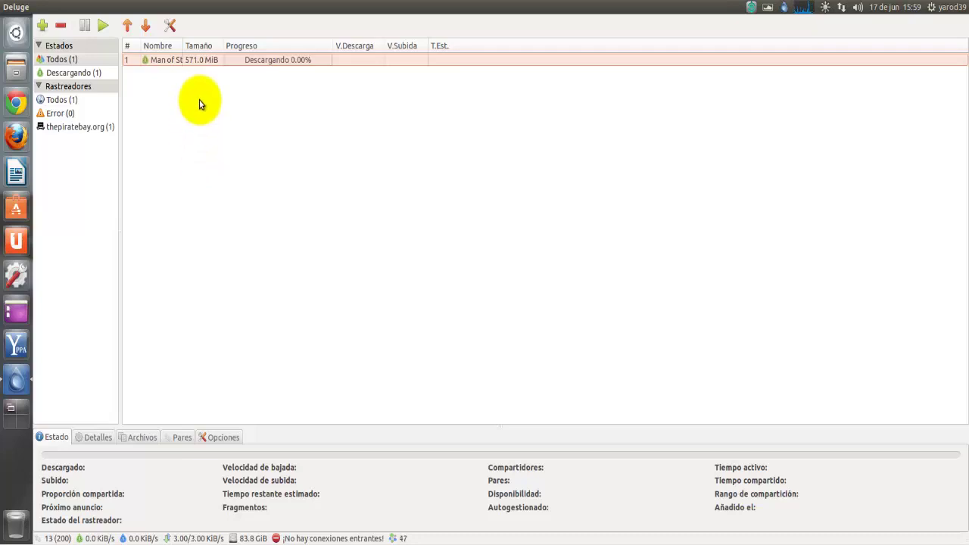
{"action": "left_click_drag", "start_coordinate": [183, 41], "coordinate": [323, 45]}
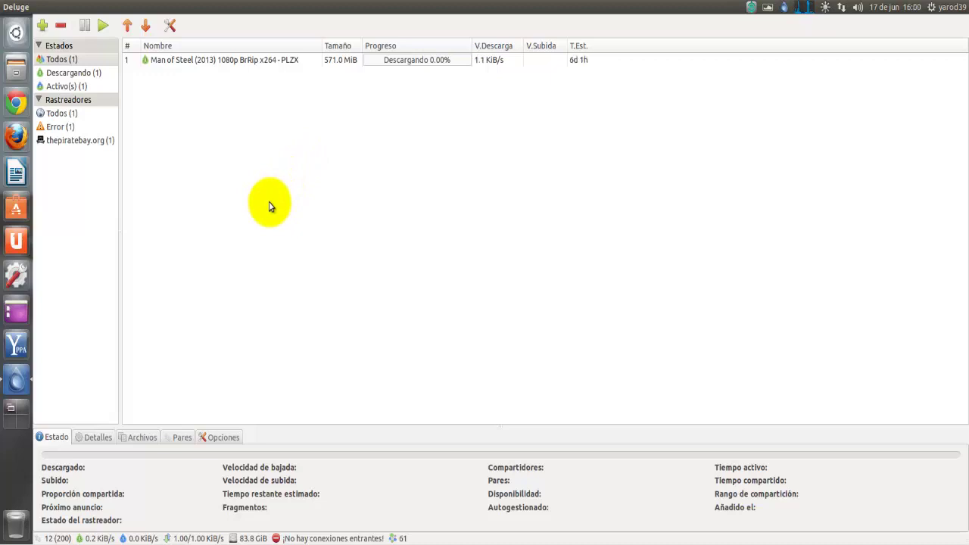
{"action": "left_click", "coordinate": [495, 62]}
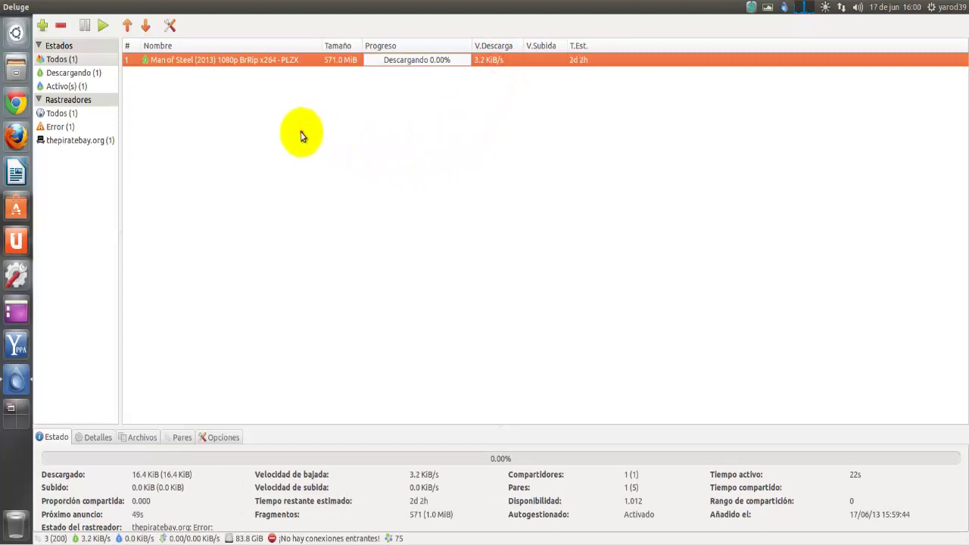
Open the Deluge preferences and examine the Descargas, Red and Ancho de banda settings, widening the dialog to show all bandwidth fields
{"action": "left_click", "coordinate": [48, 6]}
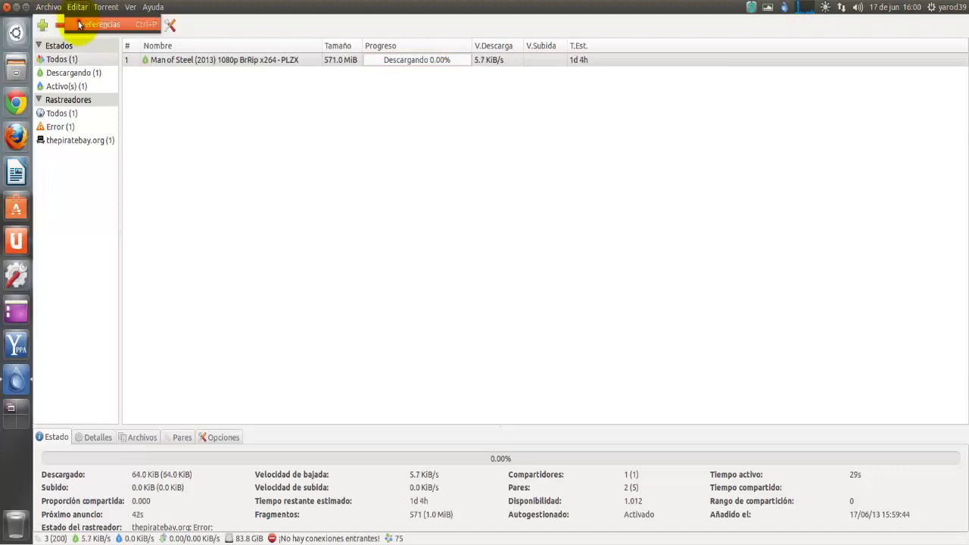
{"action": "left_click", "coordinate": [78, 24]}
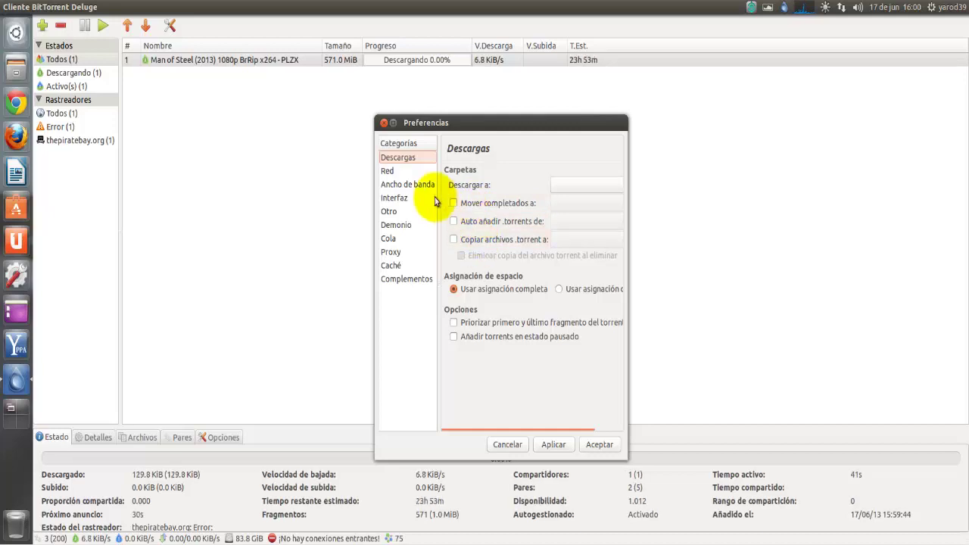
{"action": "left_click", "coordinate": [416, 178]}
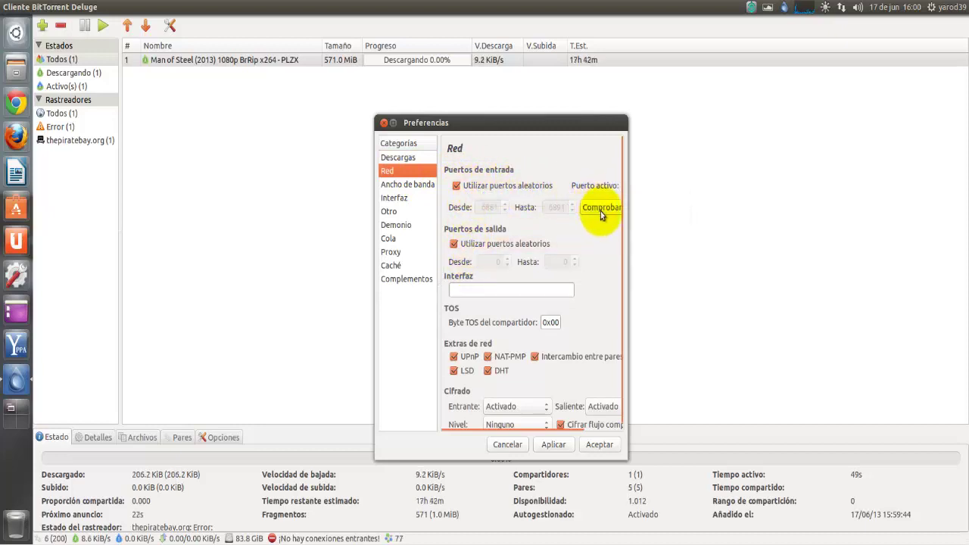
{"action": "left_click", "coordinate": [401, 185]}
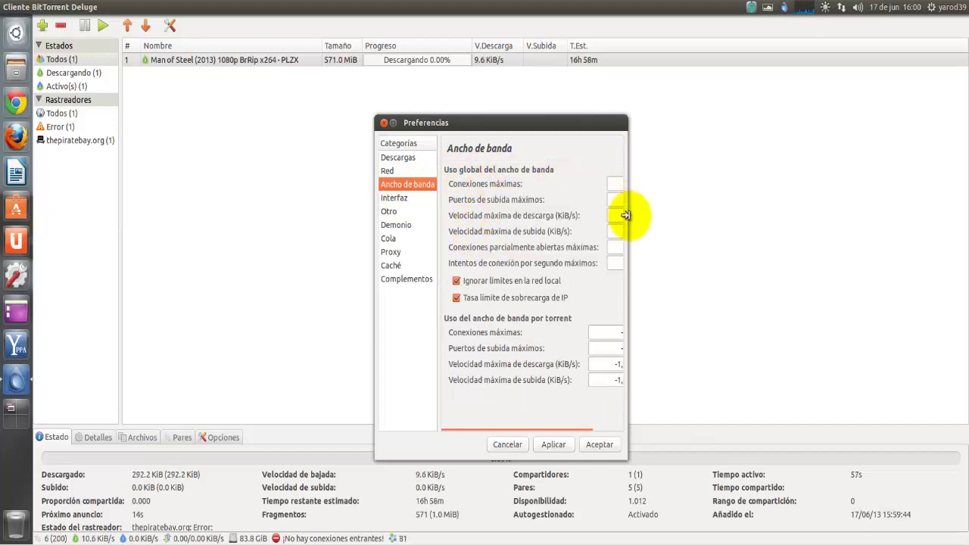
{"action": "left_click", "coordinate": [657, 219]}
{"action": "left_click_drag", "start_coordinate": [657, 218], "coordinate": [706, 219]}
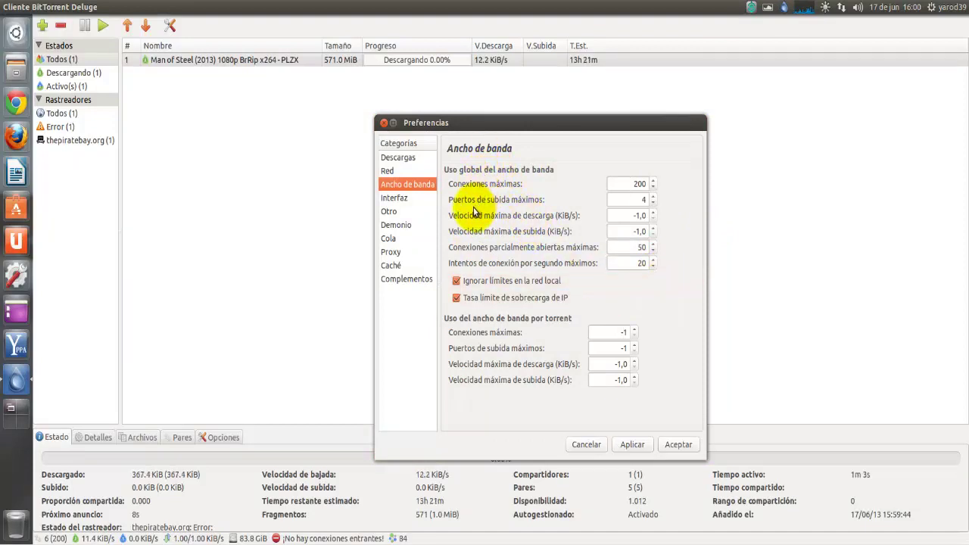
{"action": "mouse_move", "coordinate": [474, 210]}
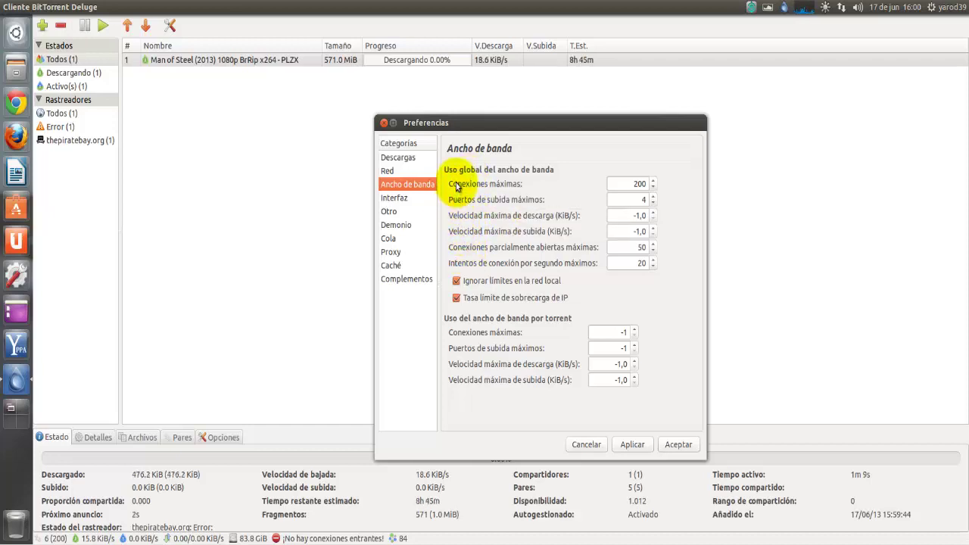
Try the interface option Minimizar al área de notificación al cerrar and check Deluge's notification area commands
{"action": "left_click", "coordinate": [398, 202]}
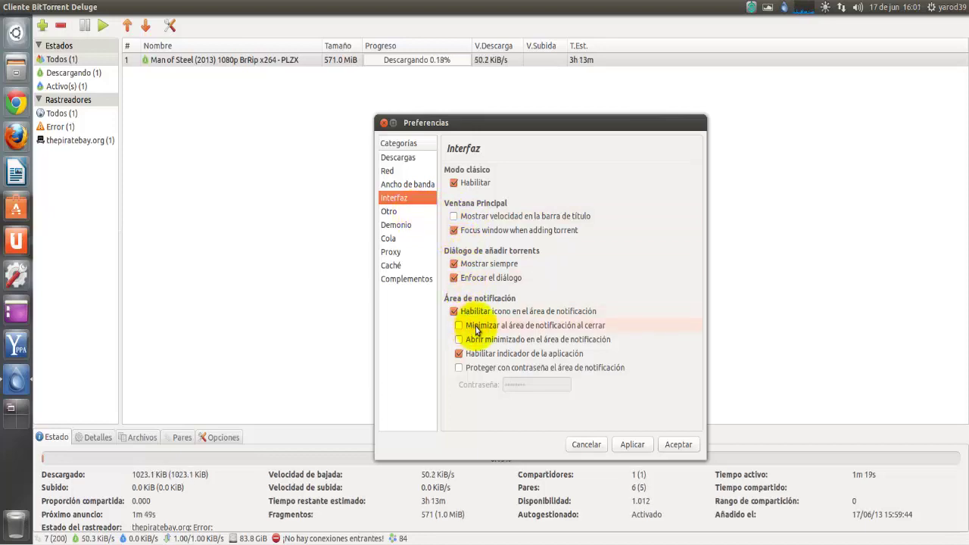
{"action": "left_click", "coordinate": [476, 330]}
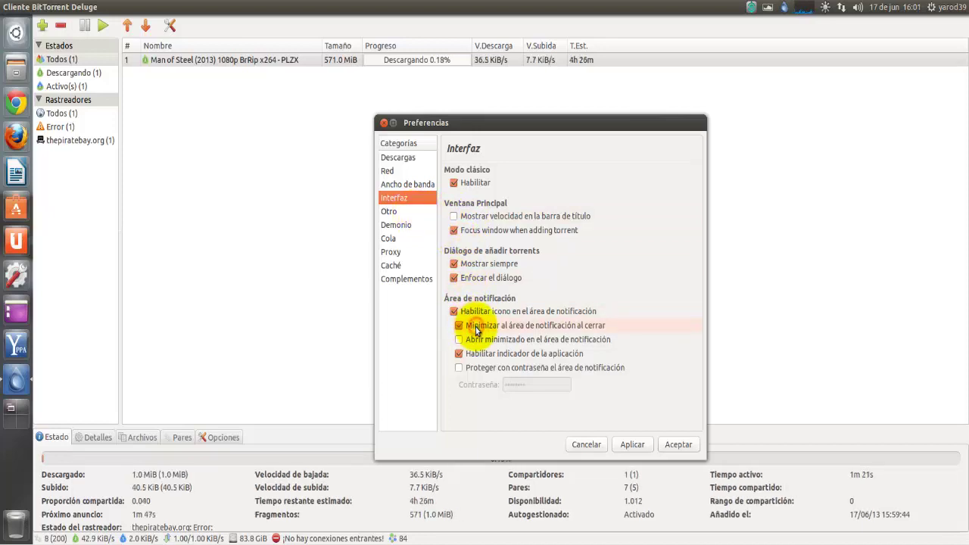
{"action": "left_click", "coordinate": [785, 9]}
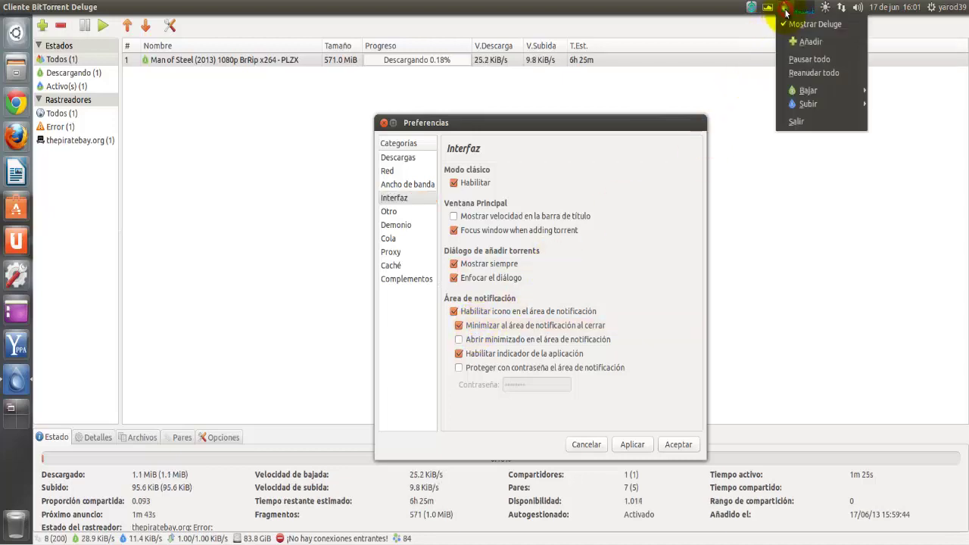
{"action": "left_click", "coordinate": [716, 97]}
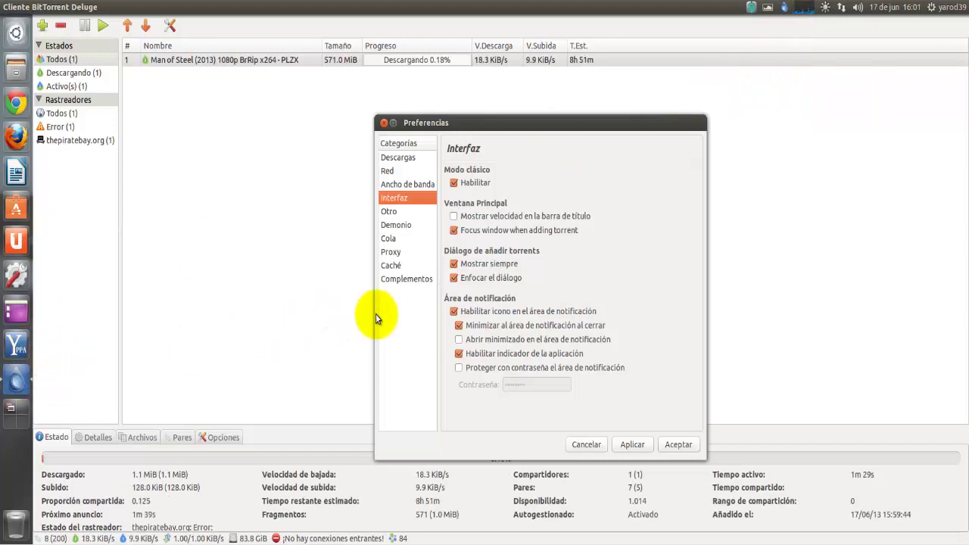
Review the Otro, Demonio, Cola, Proxy, Caché and Complementos preferences, and close the preferences without applying changes
{"action": "left_click", "coordinate": [389, 212]}
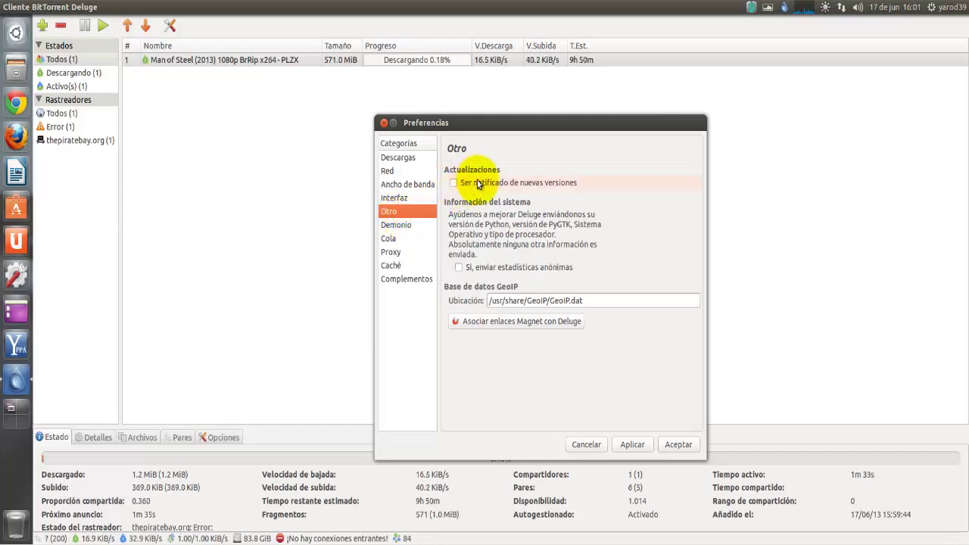
{"action": "left_click", "coordinate": [400, 229]}
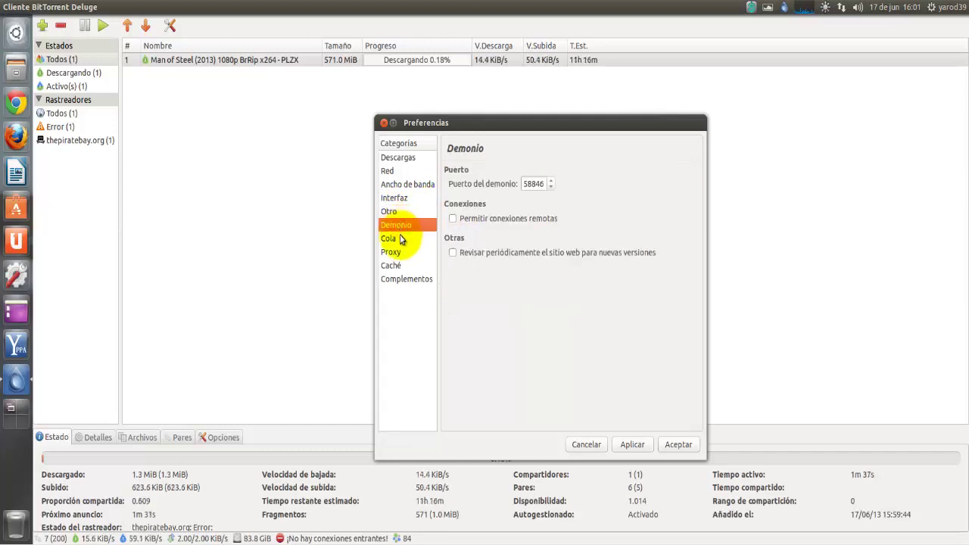
{"action": "left_click", "coordinate": [401, 239]}
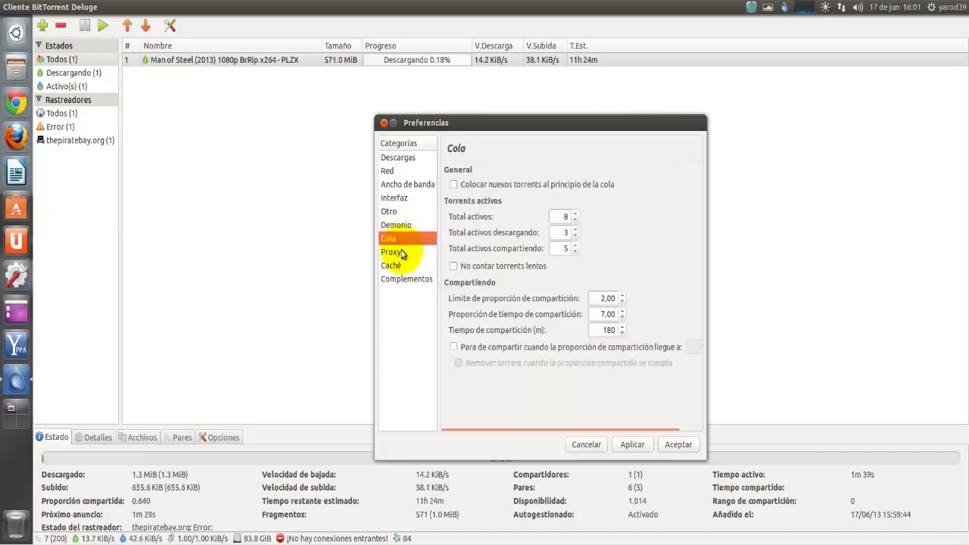
{"action": "left_click", "coordinate": [401, 252]}
{"action": "left_click", "coordinate": [402, 264]}
{"action": "left_click", "coordinate": [403, 278]}
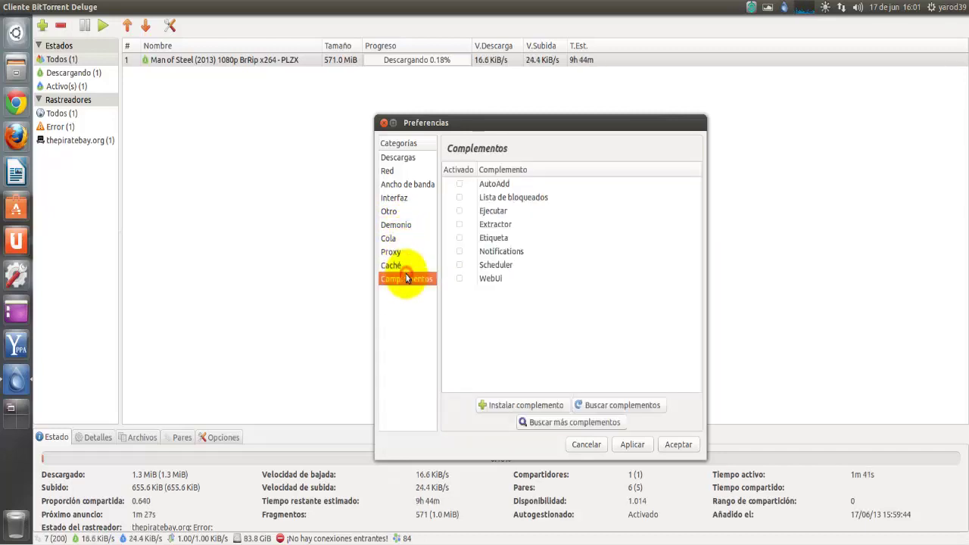
{"action": "left_click", "coordinate": [384, 124]}
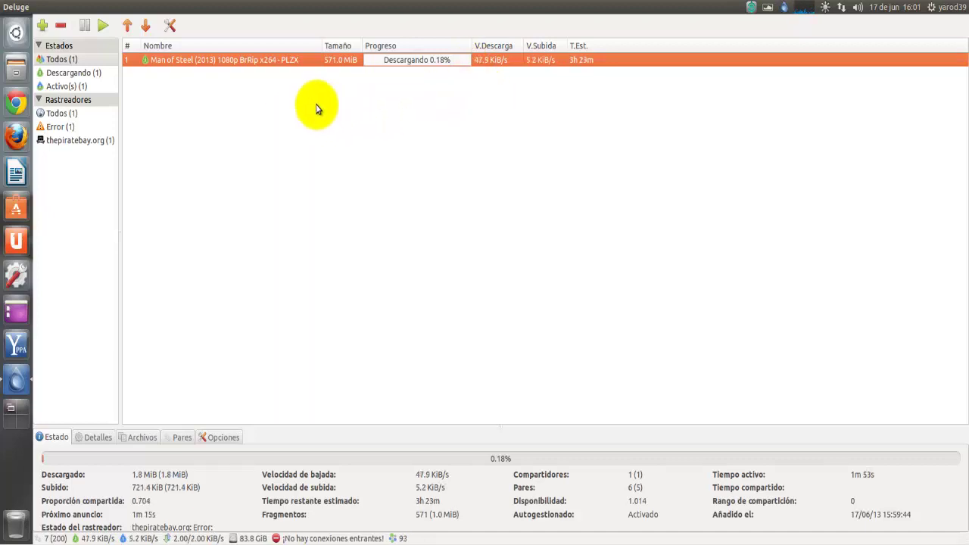
Review the Man of Steel torrent's available actions, including the Opciones speed and connection limits, and update its tracker
{"action": "right_click", "coordinate": [257, 63]}
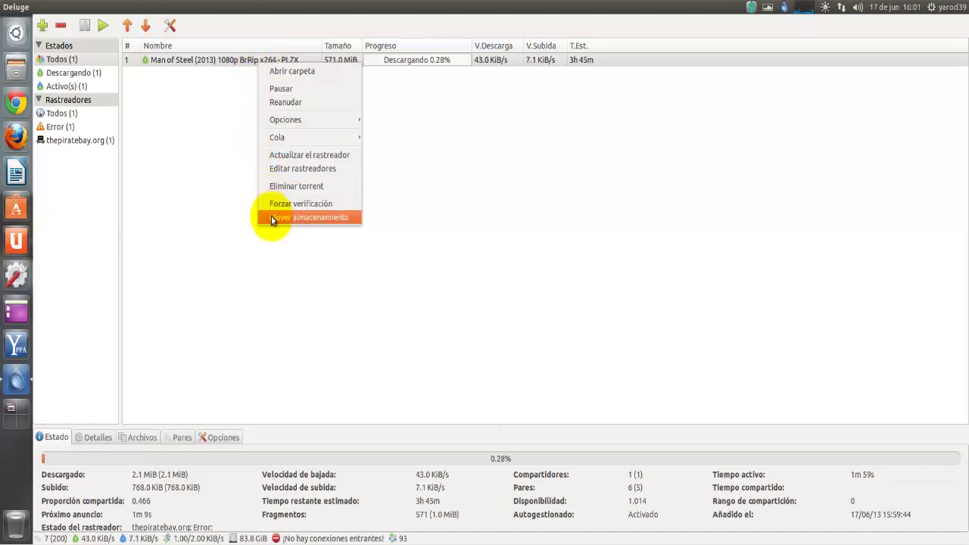
{"action": "left_click", "coordinate": [231, 248]}
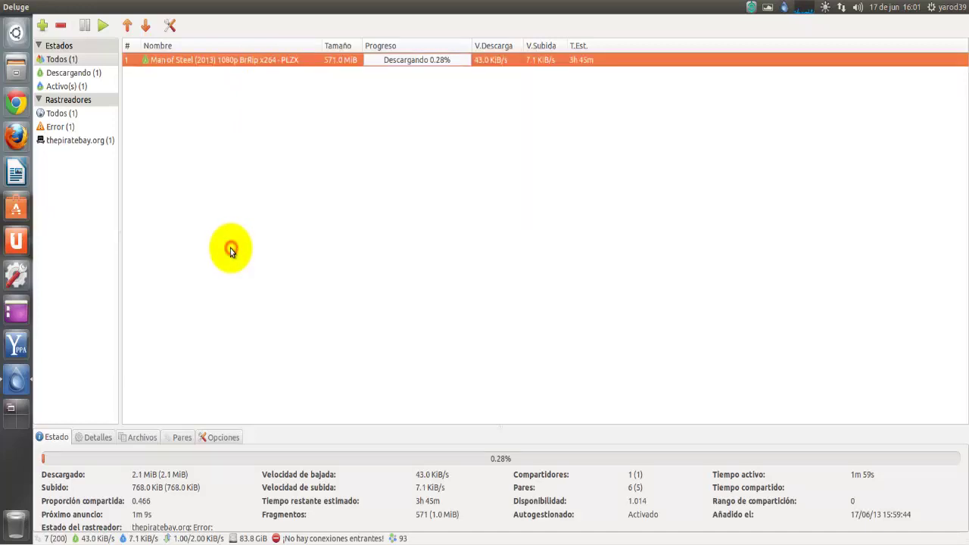
{"action": "right_click", "coordinate": [208, 59]}
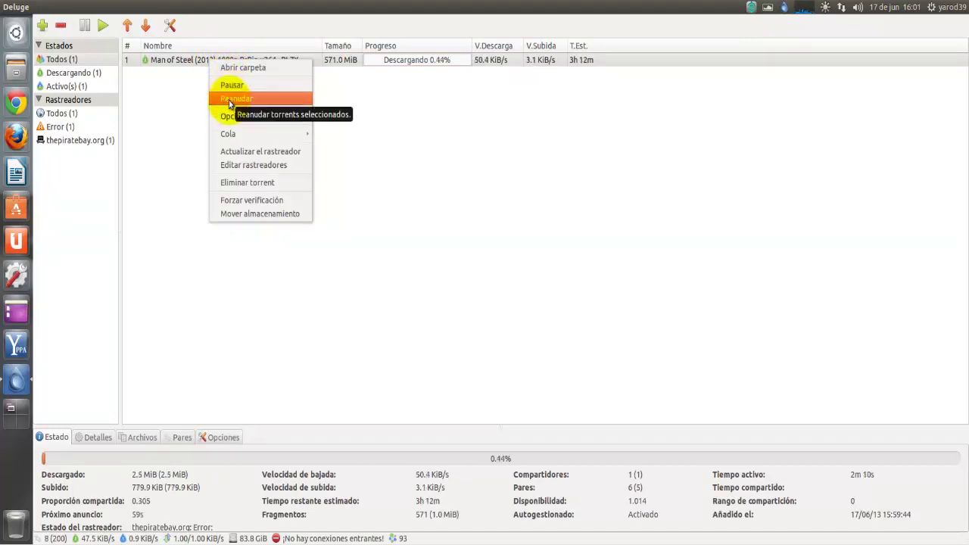
{"action": "mouse_move", "coordinate": [228, 116]}
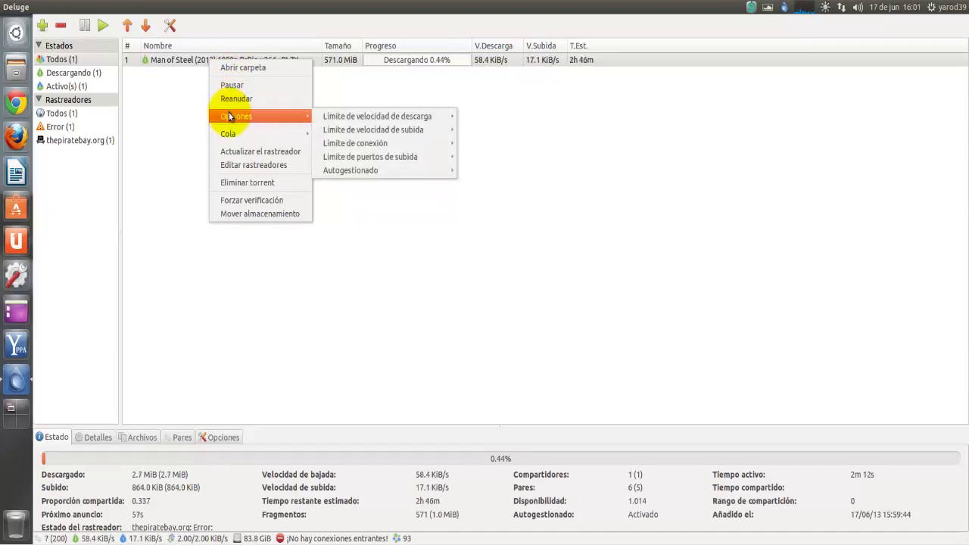
{"action": "mouse_move", "coordinate": [376, 118]}
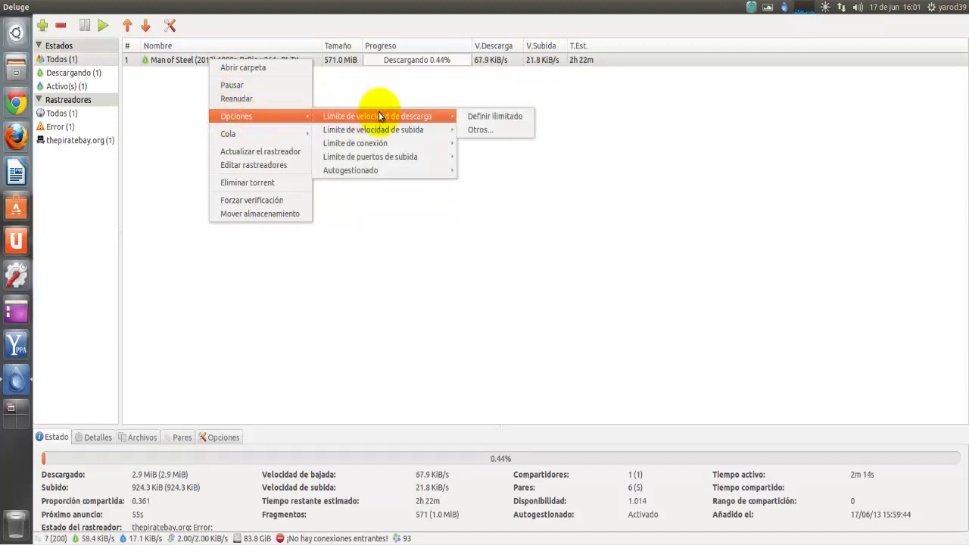
{"action": "mouse_move", "coordinate": [372, 143]}
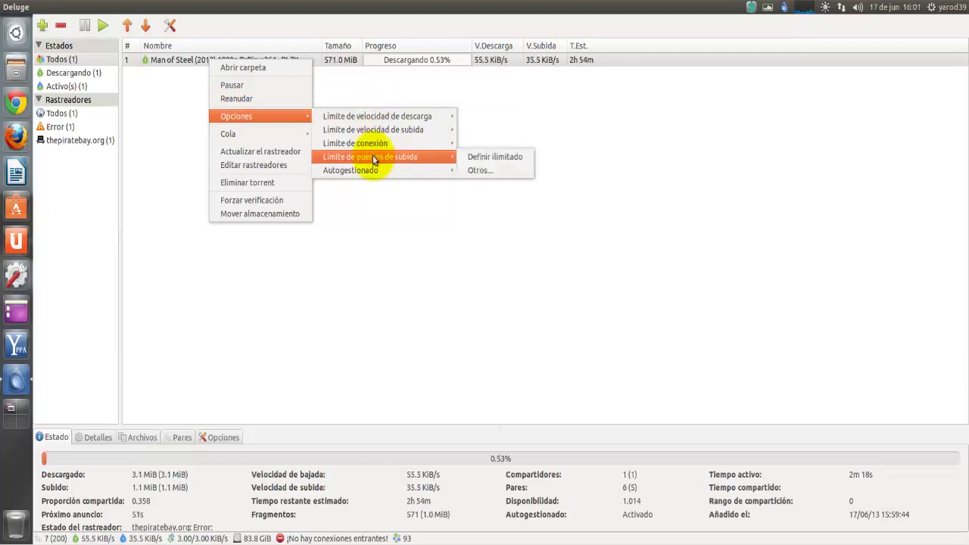
{"action": "mouse_move", "coordinate": [372, 171]}
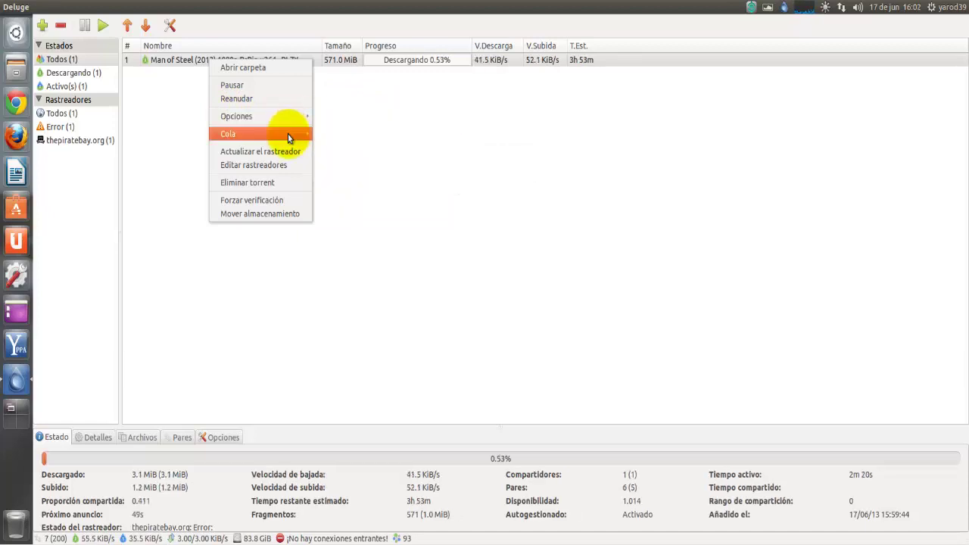
{"action": "mouse_move", "coordinate": [288, 135]}
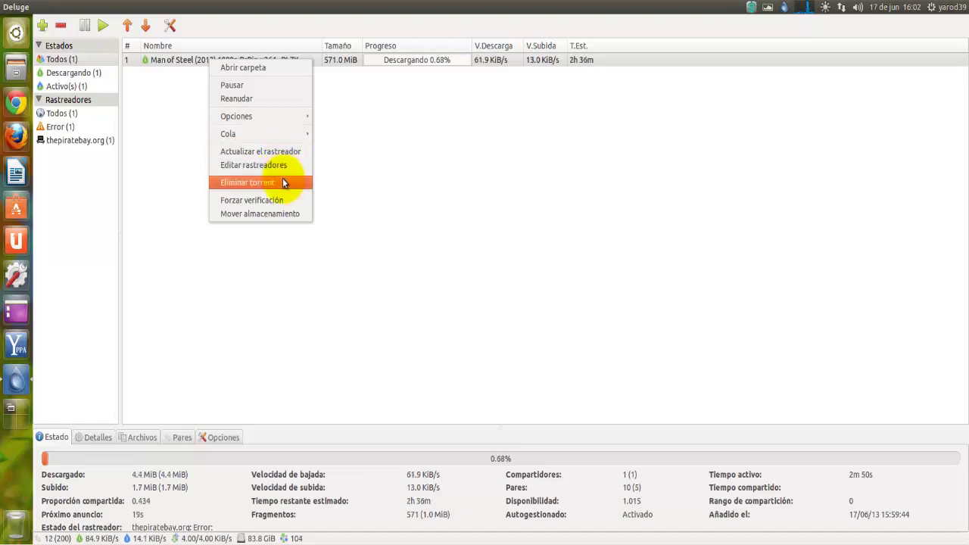
{"action": "left_click", "coordinate": [279, 157]}
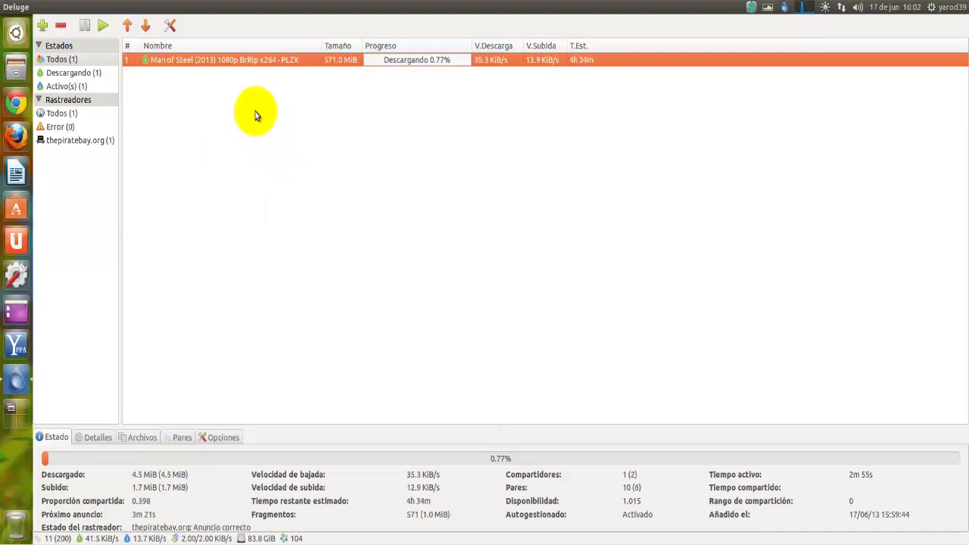
Examine the Man of Steel torrent's Detalles, Archivos, Pares and Opciones information, and return to its Estado view
{"action": "left_click", "coordinate": [93, 436]}
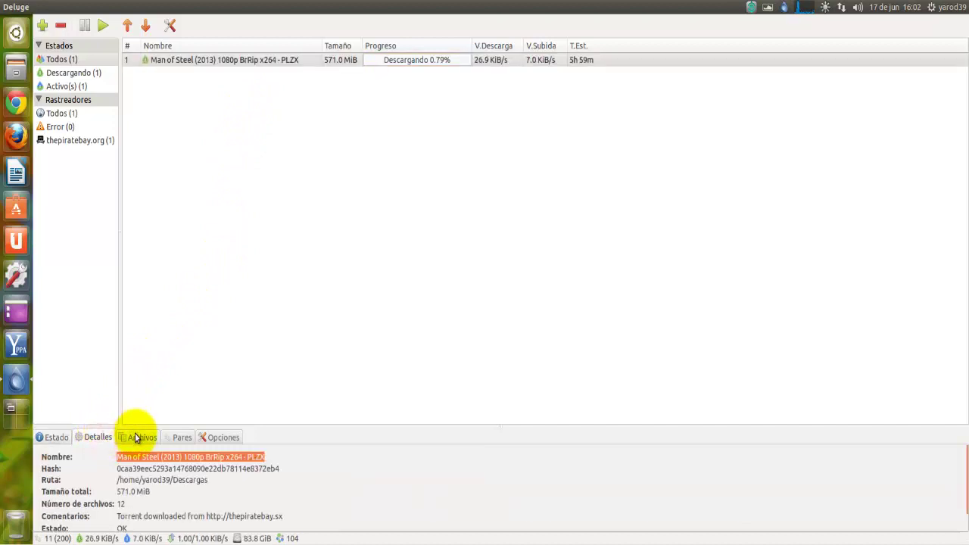
{"action": "left_click", "coordinate": [136, 439]}
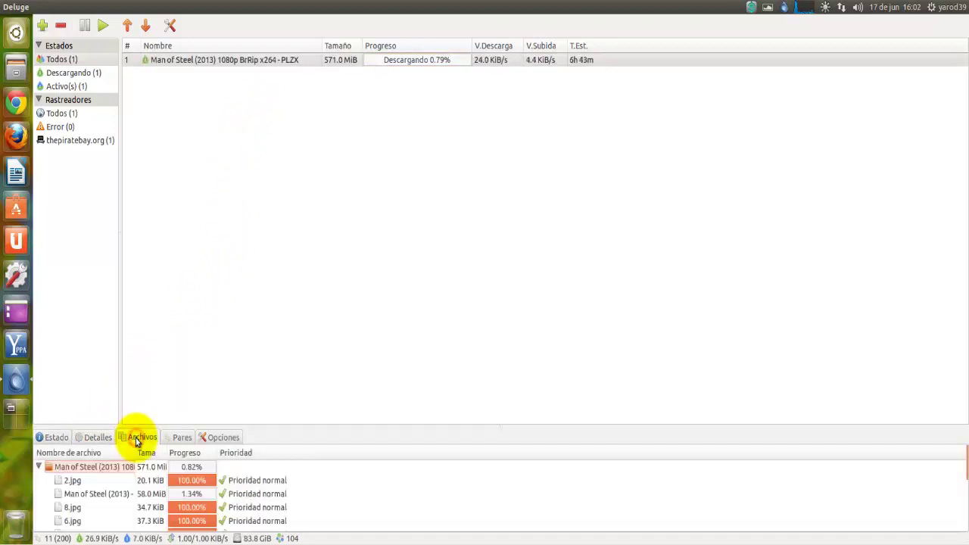
{"action": "left_click", "coordinate": [179, 439]}
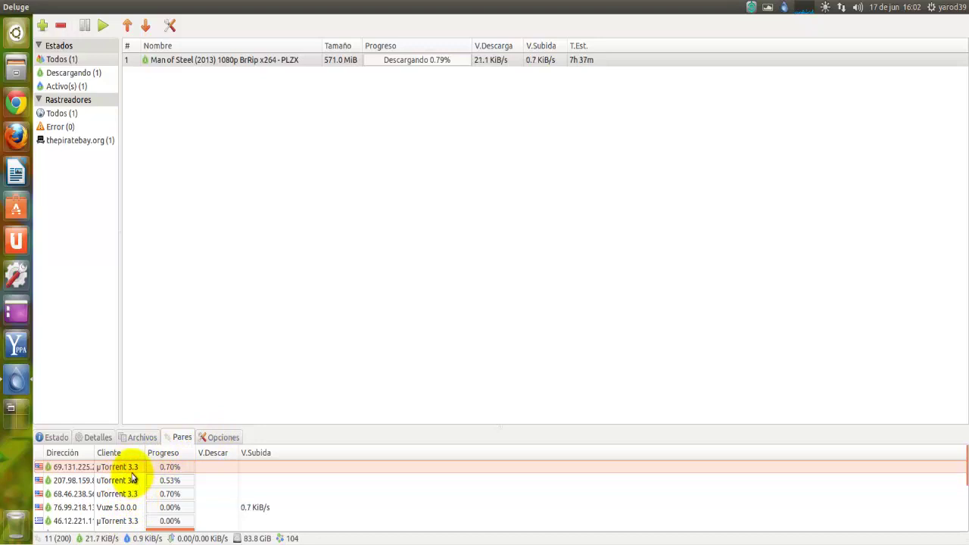
{"action": "scroll", "coordinate": [132, 486], "scroll_direction": "down", "scroll_amount": 3}
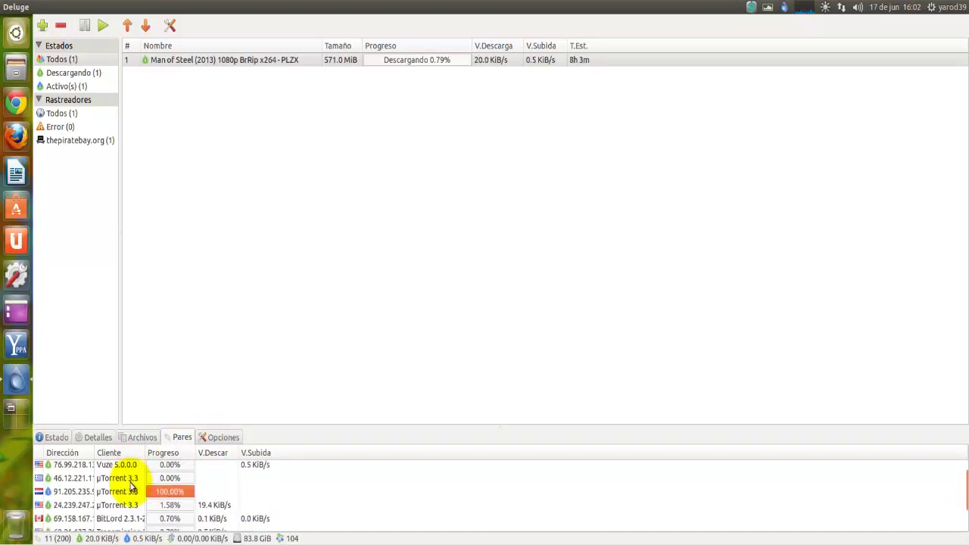
{"action": "scroll", "coordinate": [131, 485], "scroll_direction": "down", "scroll_amount": 3}
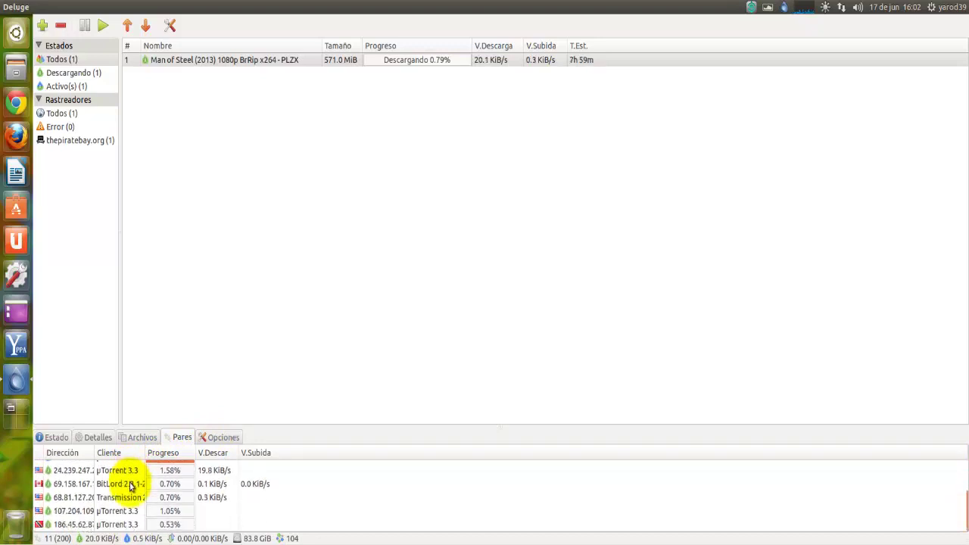
{"action": "scroll", "coordinate": [131, 485], "scroll_direction": "up", "scroll_amount": 6}
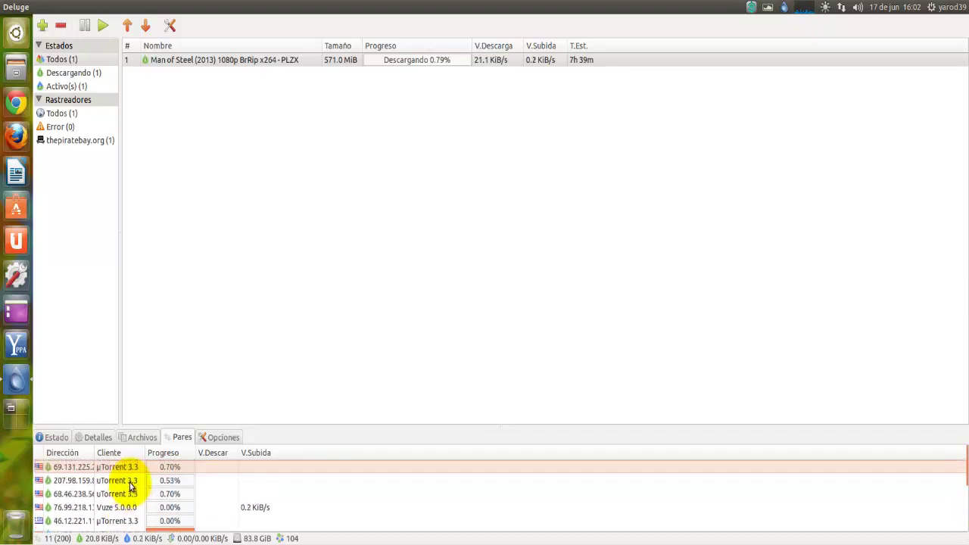
{"action": "left_click", "coordinate": [218, 437]}
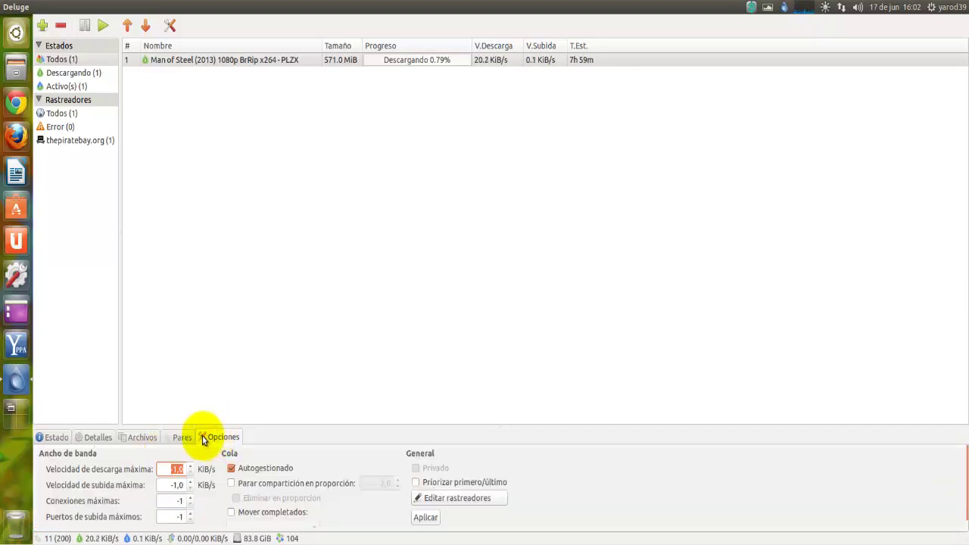
{"action": "left_click", "coordinate": [58, 437]}
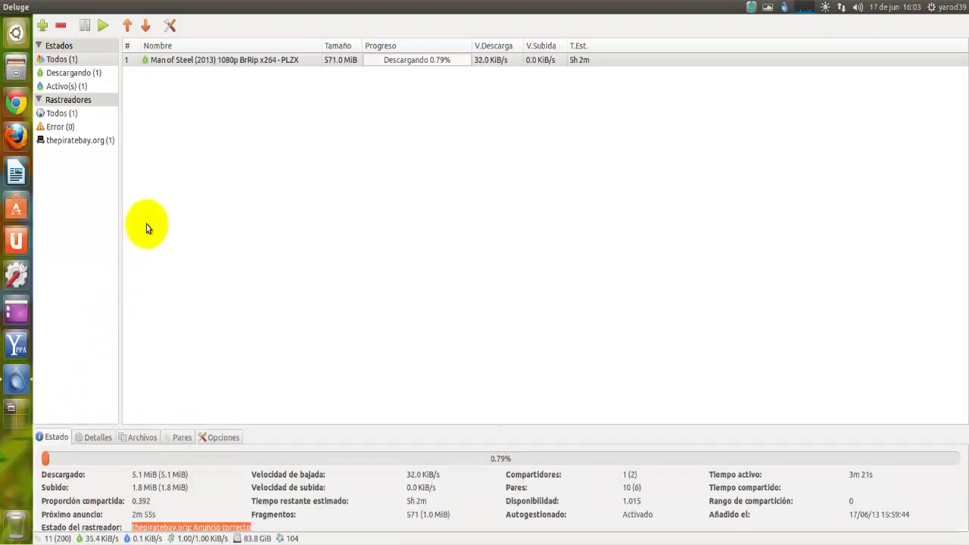
Close the Deluge window, search the Ubuntu Software Center for qbittorrent and open the qBittorrent page
{"action": "mouse_move", "coordinate": [25, 7]}
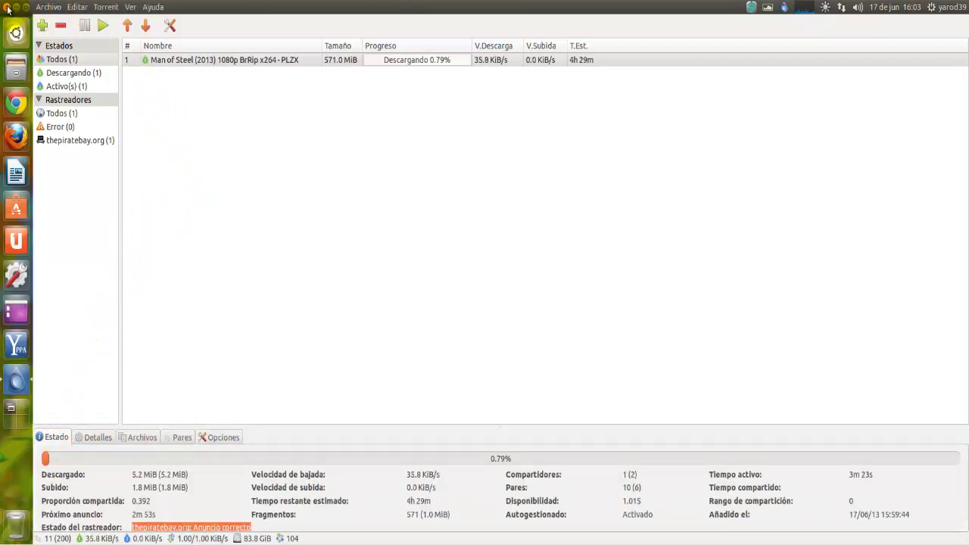
{"action": "left_click", "coordinate": [6, 7]}
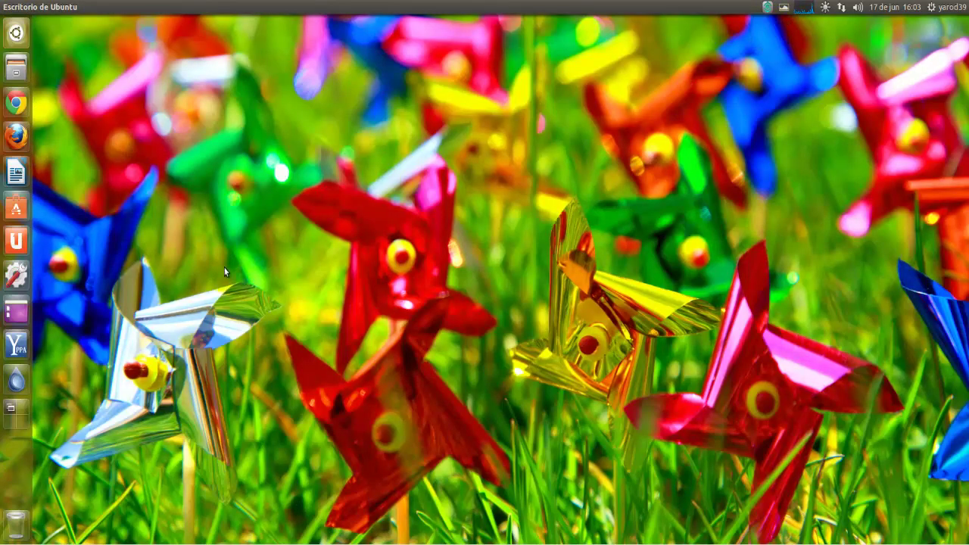
{"action": "left_click", "coordinate": [17, 206]}
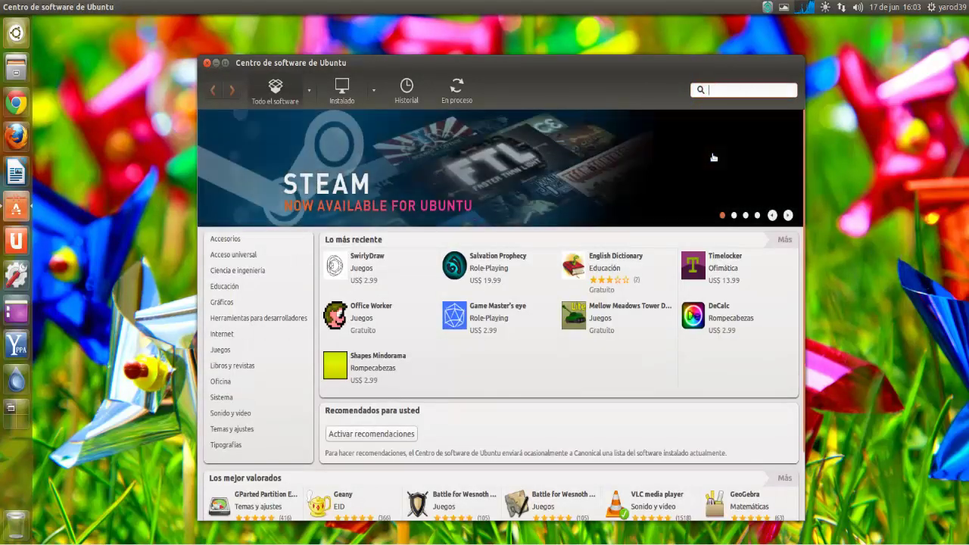
{"action": "type", "text": "qbi"}
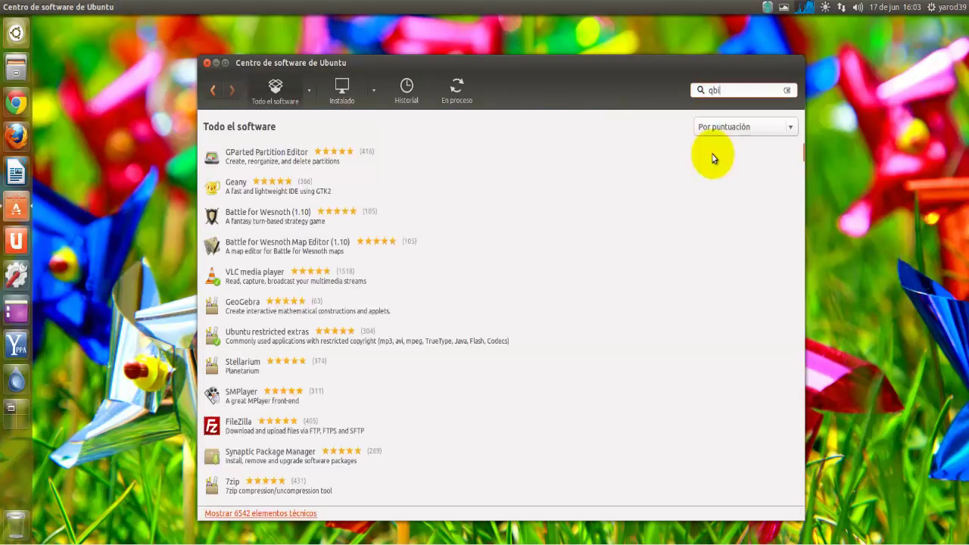
{"action": "type", "text": "tto"}
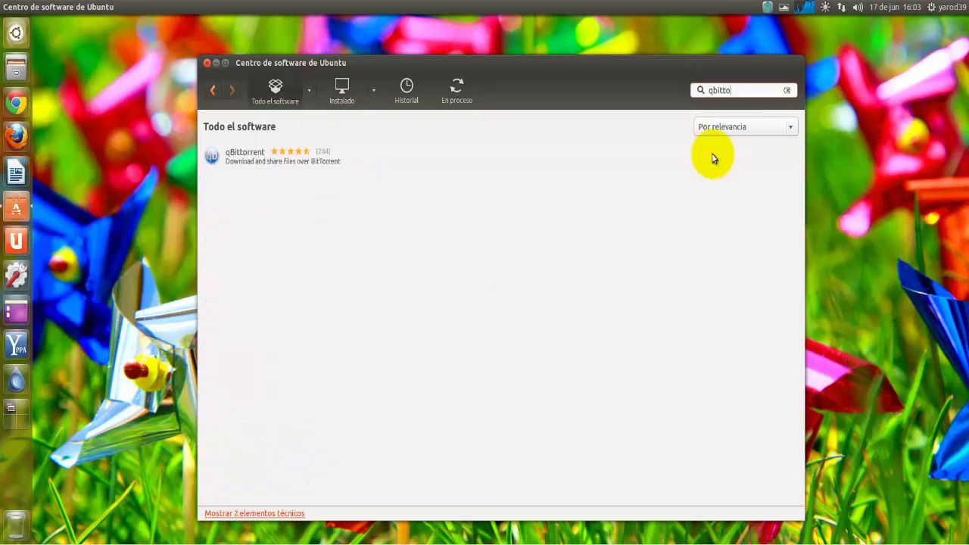
{"action": "type", "text": "rrent"}
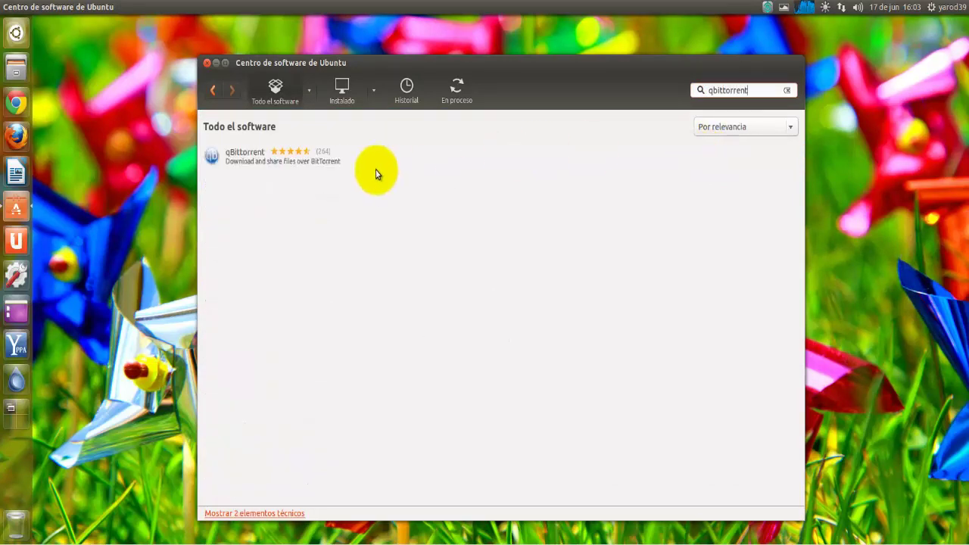
{"action": "left_click", "coordinate": [287, 153]}
{"action": "double_click", "coordinate": [288, 153]}
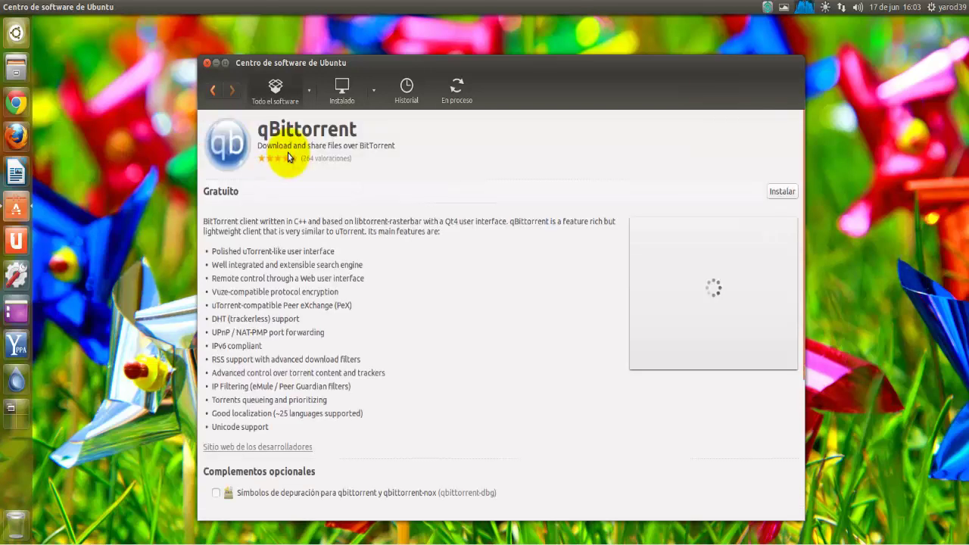
Install qBittorrent with the optional qbittorrent-dbg debug symbols, authenticating with the account password, and close the Software Center
{"action": "left_click", "coordinate": [312, 493]}
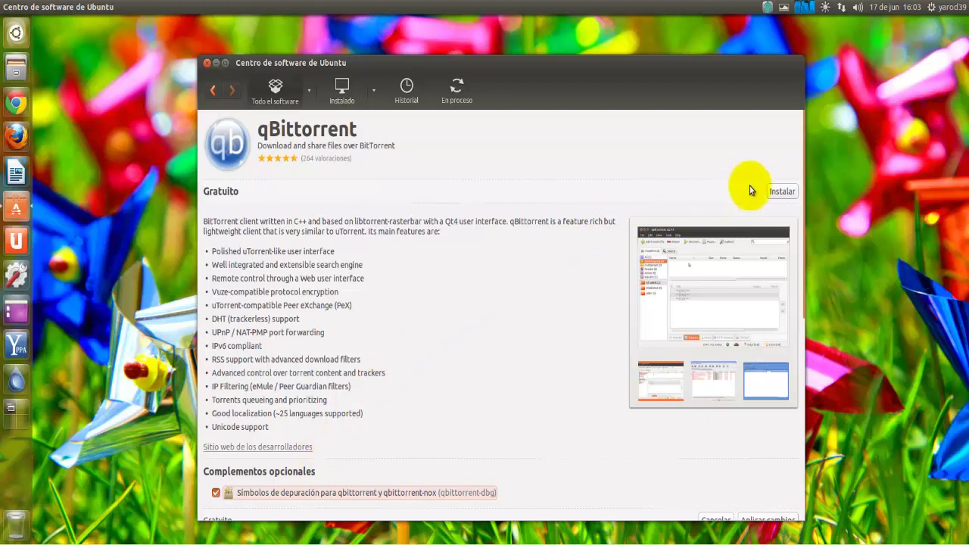
{"action": "left_click", "coordinate": [778, 192]}
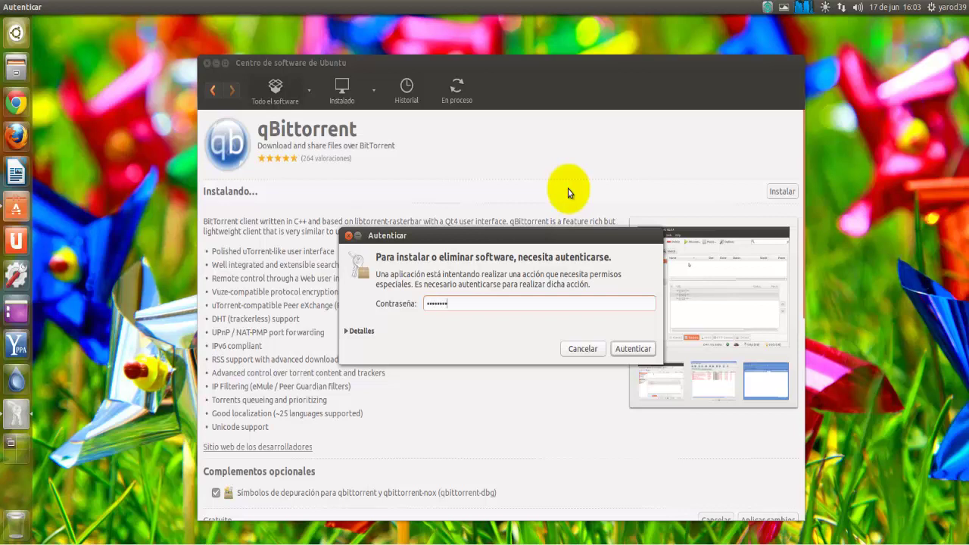
{"action": "key", "text": "Return"}
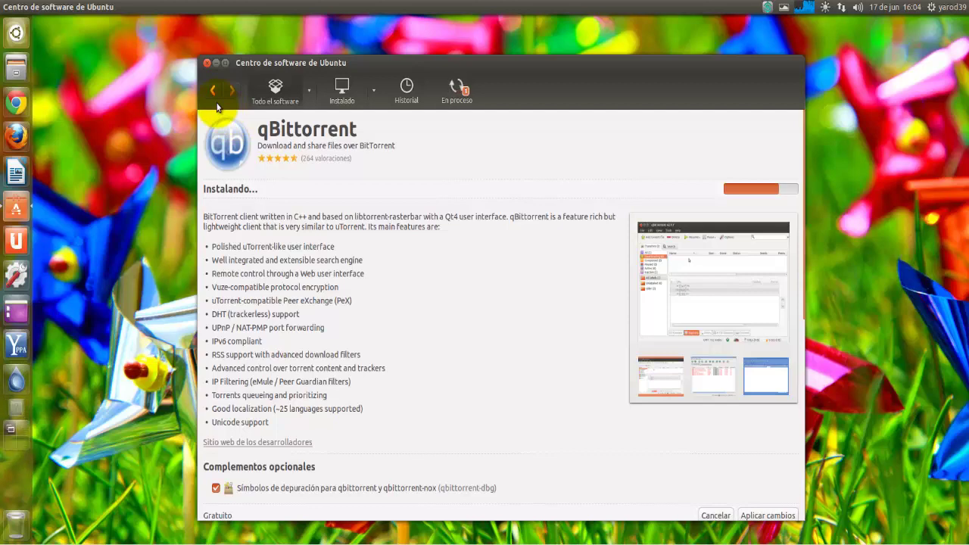
{"action": "left_click", "coordinate": [207, 63]}
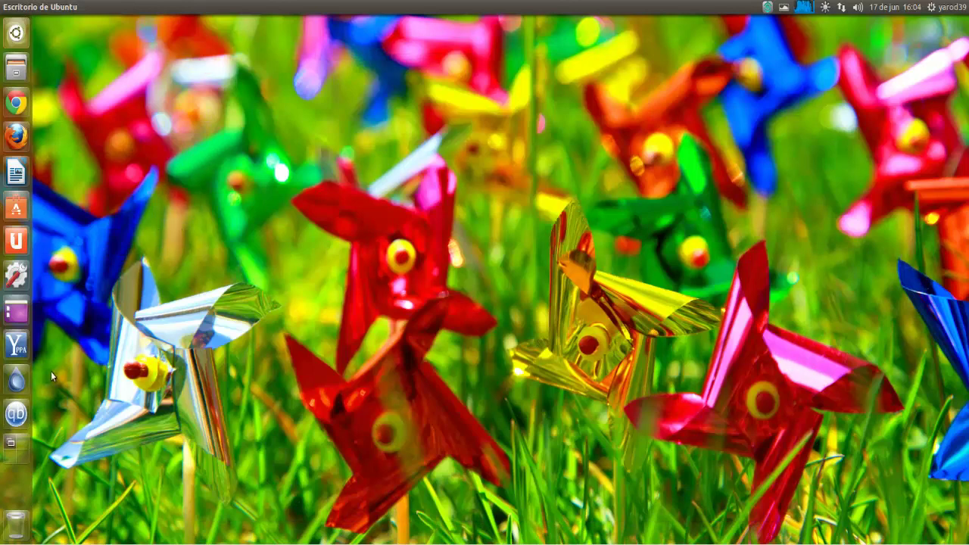
Launch qBittorrent and maximize its main window
{"action": "left_click", "coordinate": [21, 412]}
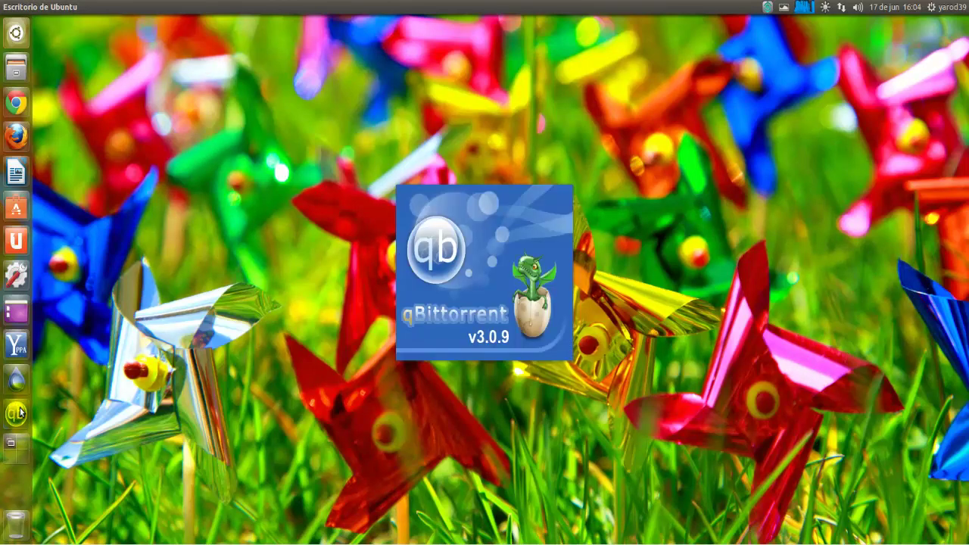
{"action": "left_click", "coordinate": [580, 310]}
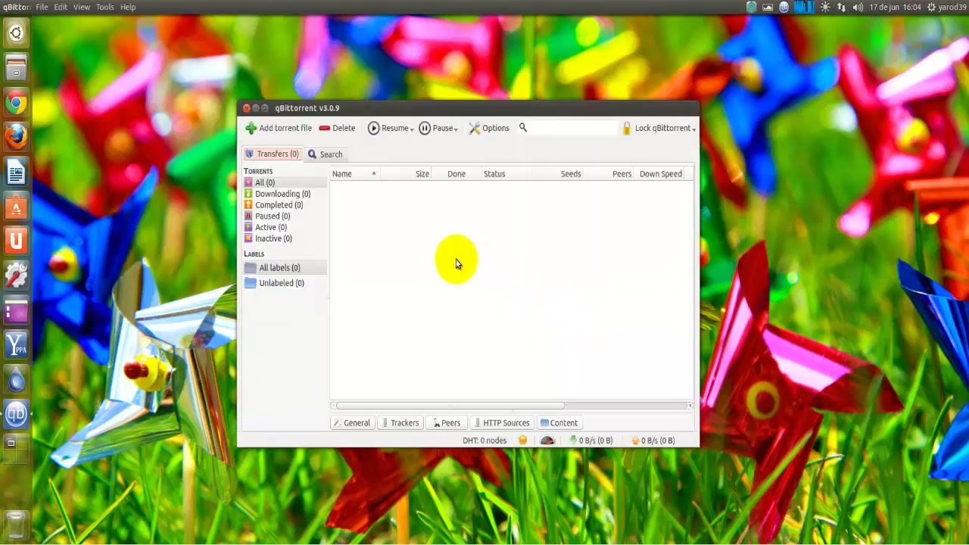
{"action": "left_click", "coordinate": [264, 107]}
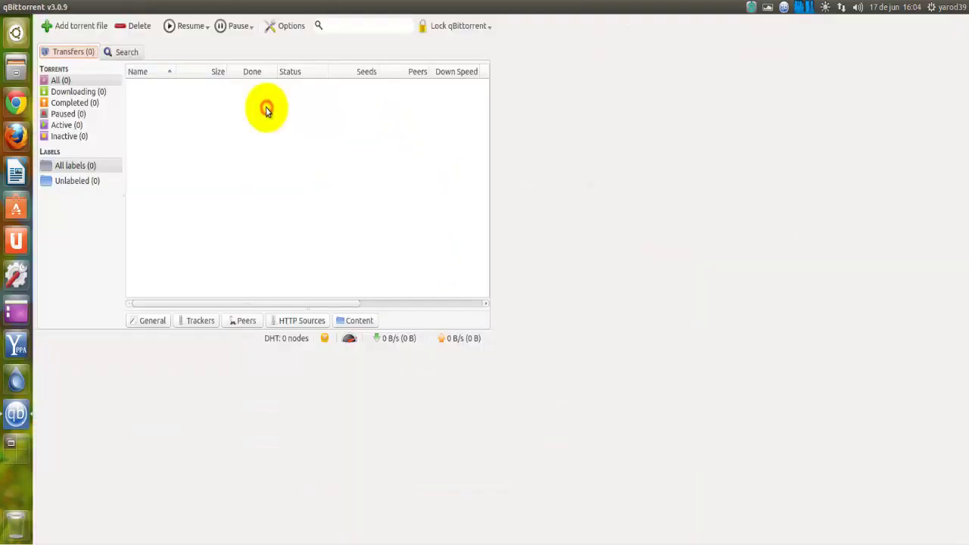
Search all categories in qBittorrent's search engine for "man of the steel" and select the Man Of Steel 2013.DVDRIP.XViD result
{"action": "left_click", "coordinate": [125, 53]}
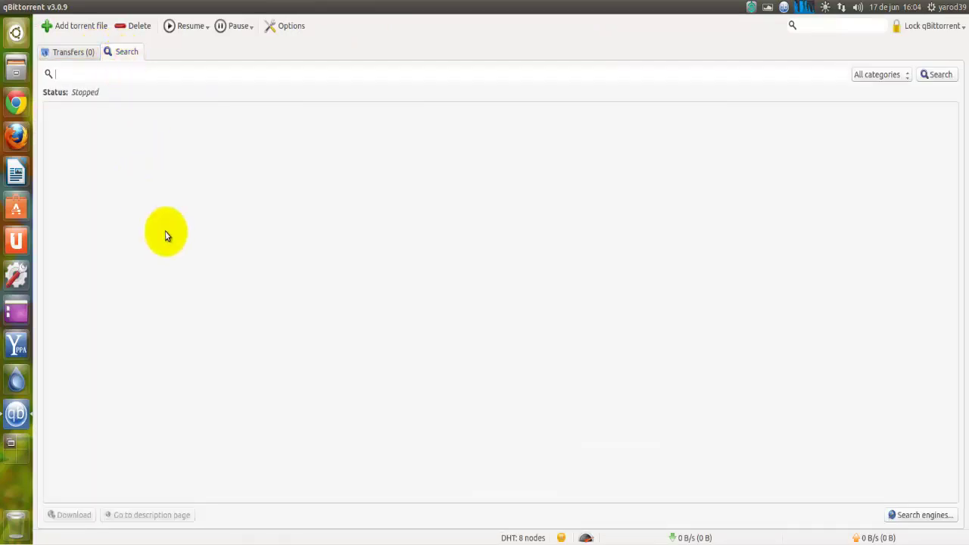
{"action": "type", "text": "man of the"}
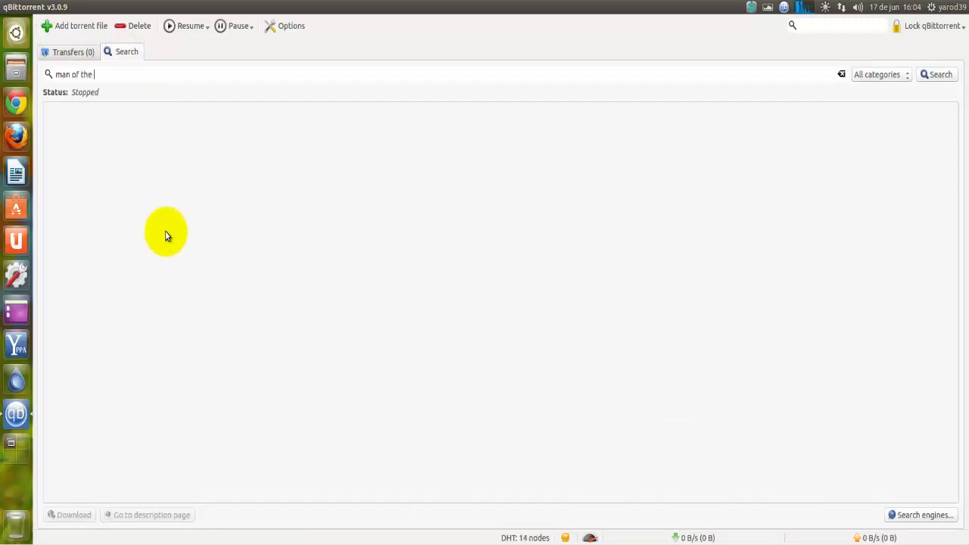
{"action": "type", "text": " steel"}
{"action": "key", "text": "Return"}
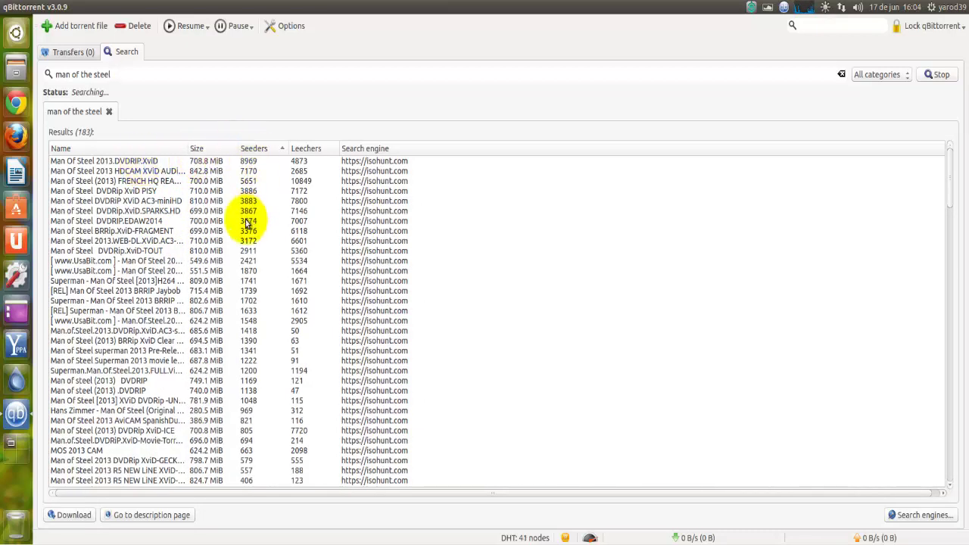
{"action": "left_click", "coordinate": [129, 161]}
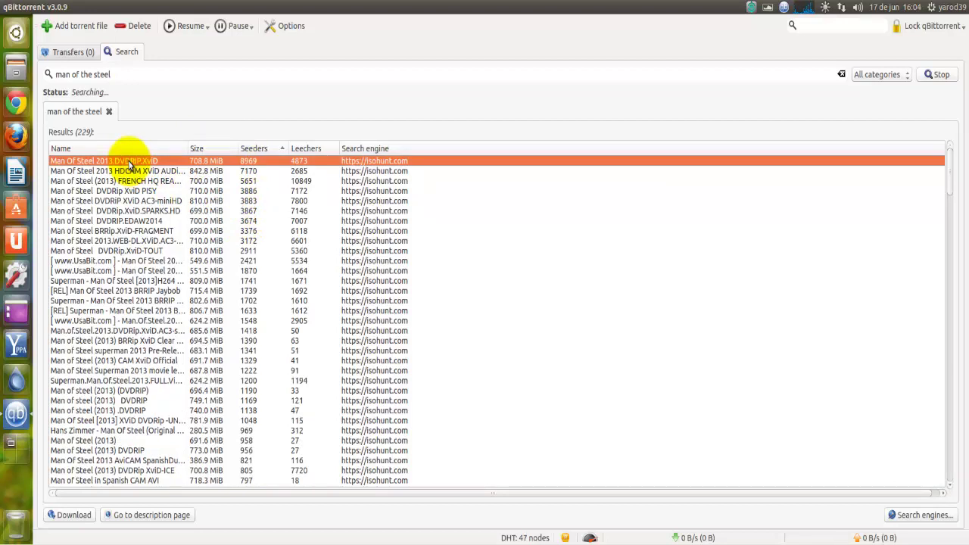
Download the Man Of Steel 2013.DVDRIP.XViD torrent to the Descargas folder and widen the Name column in the transfer list
{"action": "double_click", "coordinate": [130, 161]}
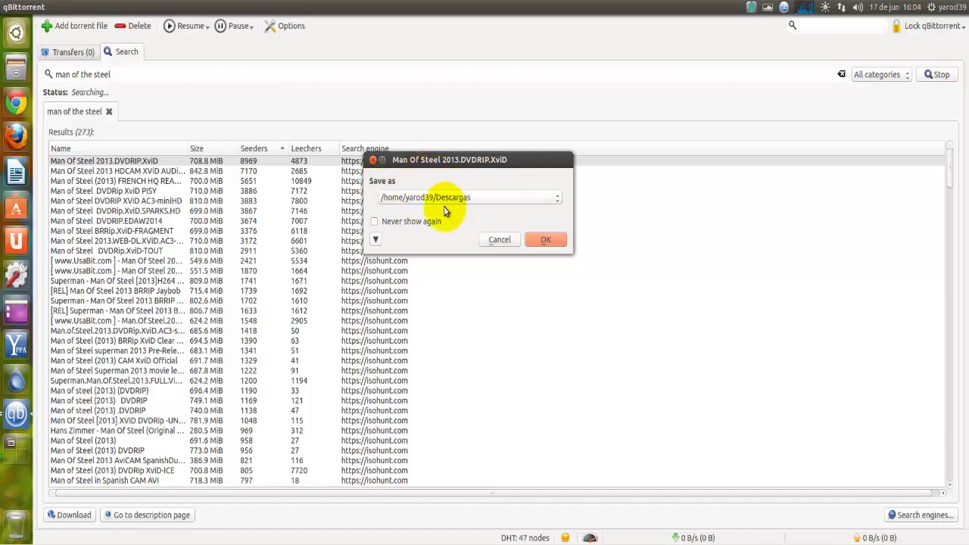
{"action": "left_click", "coordinate": [547, 240]}
{"action": "left_click", "coordinate": [82, 53]}
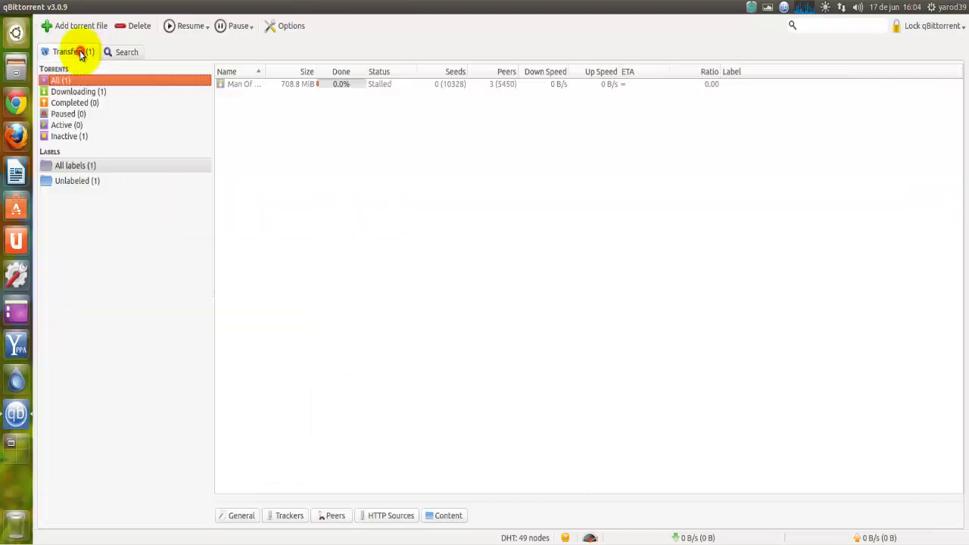
{"action": "left_click_drag", "start_coordinate": [271, 72], "coordinate": [379, 85]}
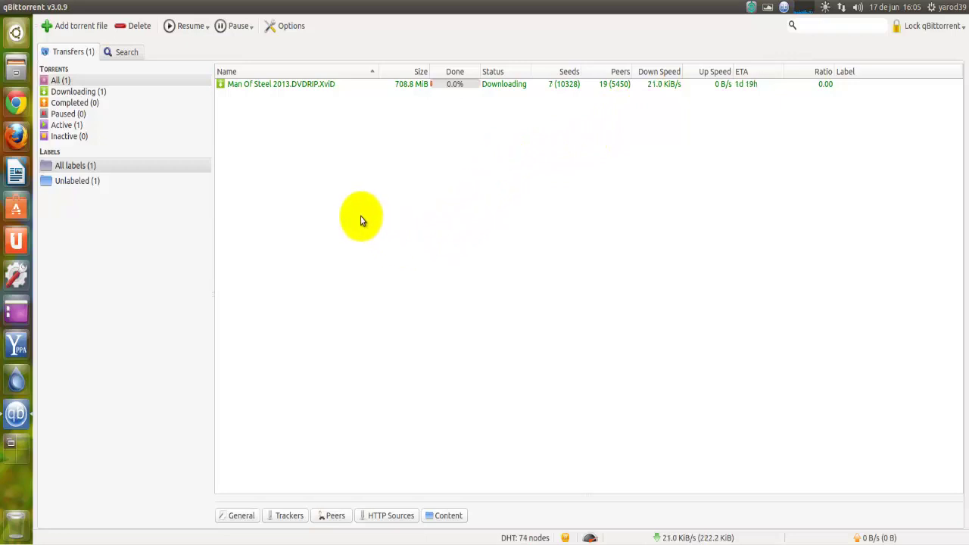
Open the qBittorrent options and try Español as the user interface language
{"action": "left_click", "coordinate": [287, 28]}
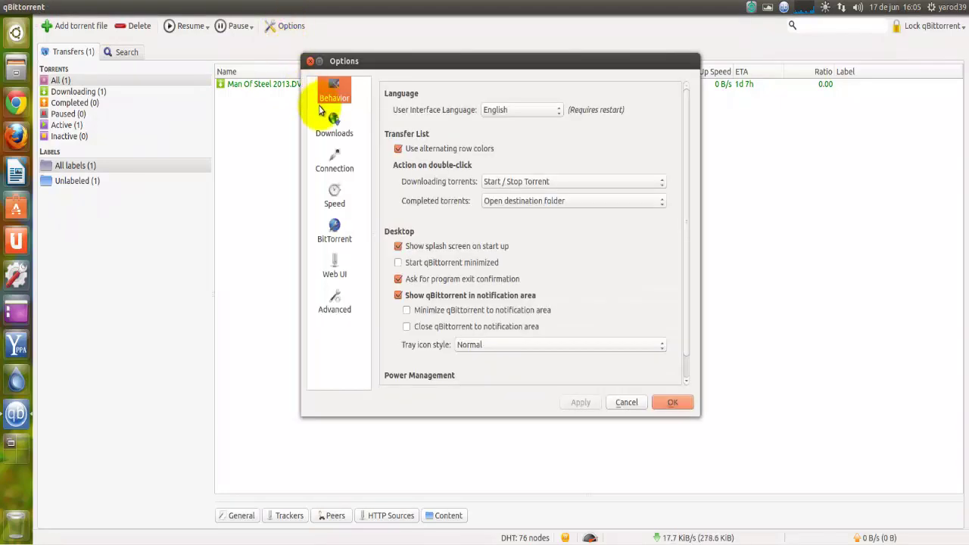
{"action": "left_click", "coordinate": [559, 111]}
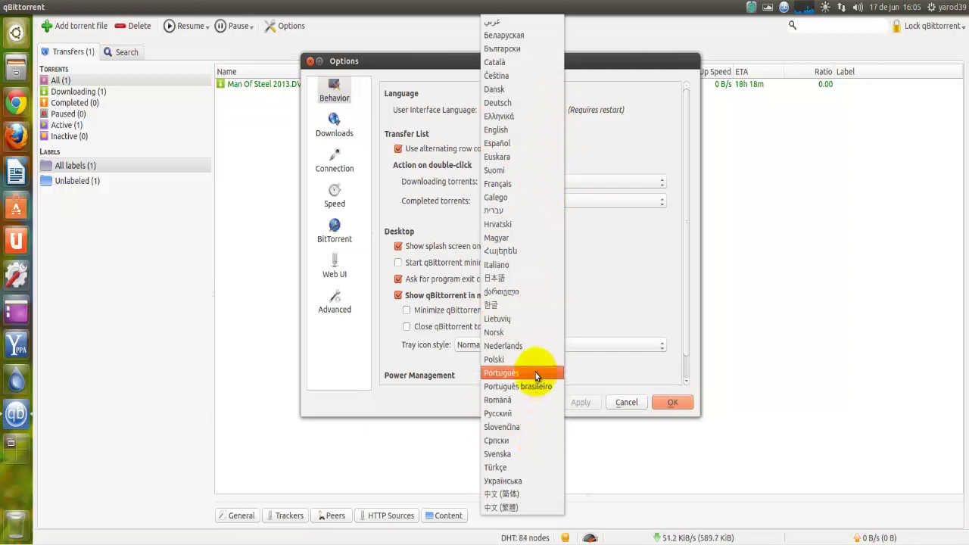
{"action": "left_click", "coordinate": [533, 144]}
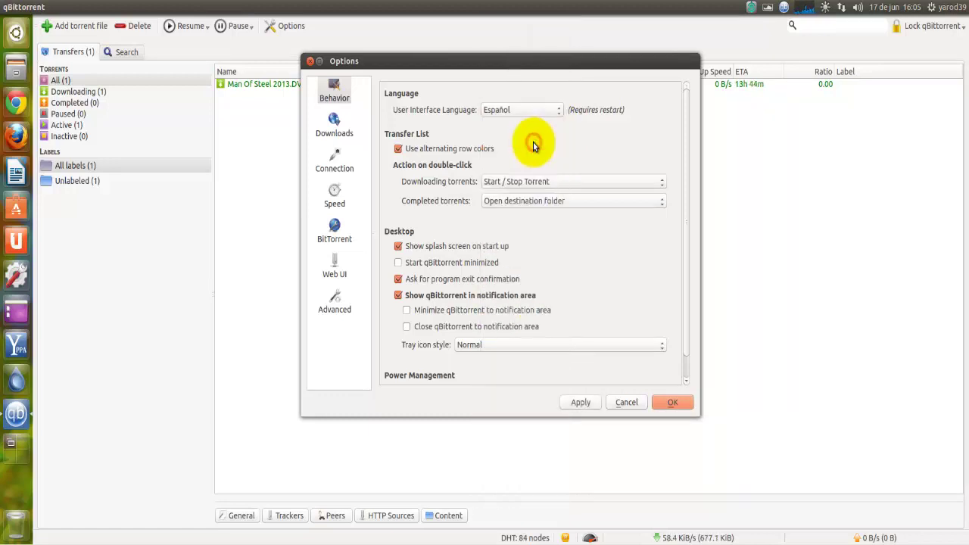
Examine the Downloads, Connection, Speed, BitTorrent, Web UI and Advanced settings, return to Behavior and close the options without applying
{"action": "left_click", "coordinate": [335, 129]}
{"action": "left_click", "coordinate": [335, 168]}
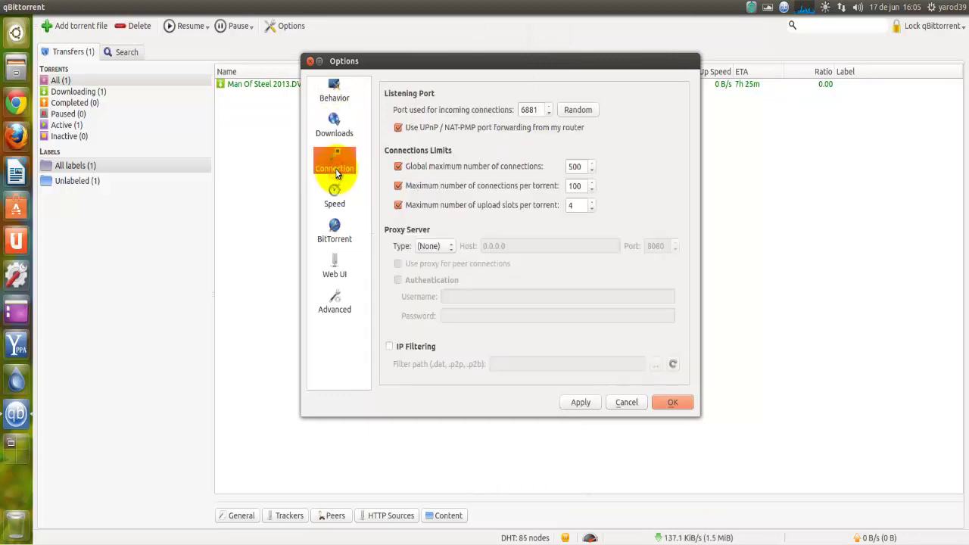
{"action": "left_click", "coordinate": [334, 195]}
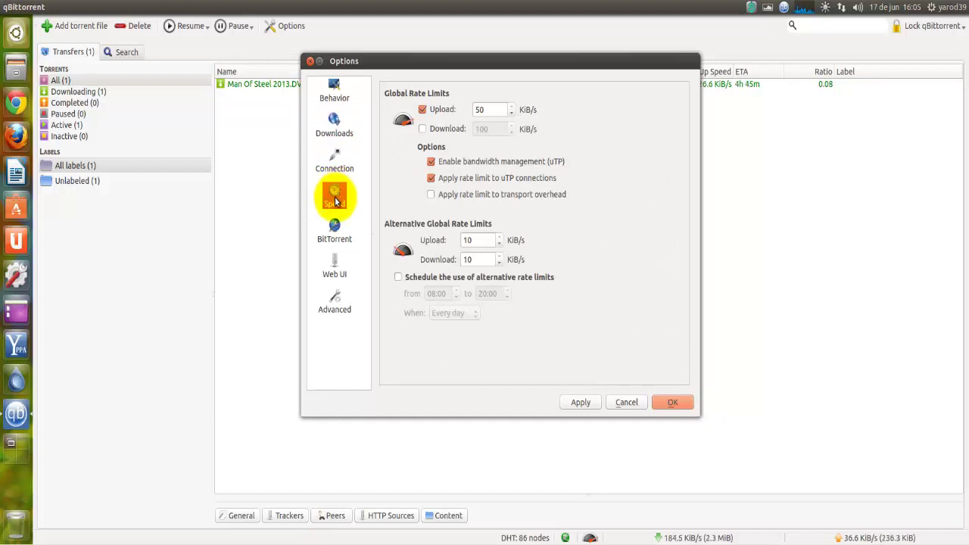
{"action": "left_click", "coordinate": [335, 227]}
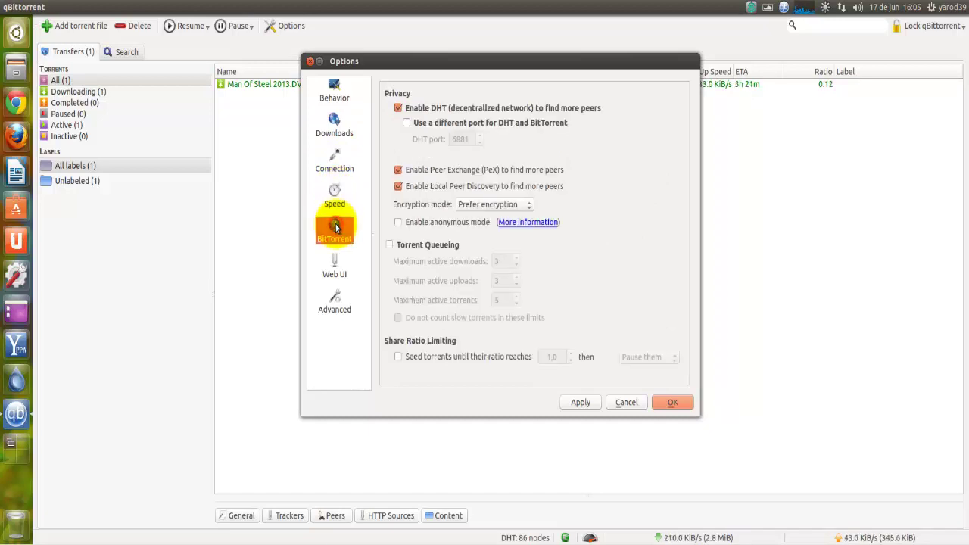
{"action": "left_click", "coordinate": [335, 260]}
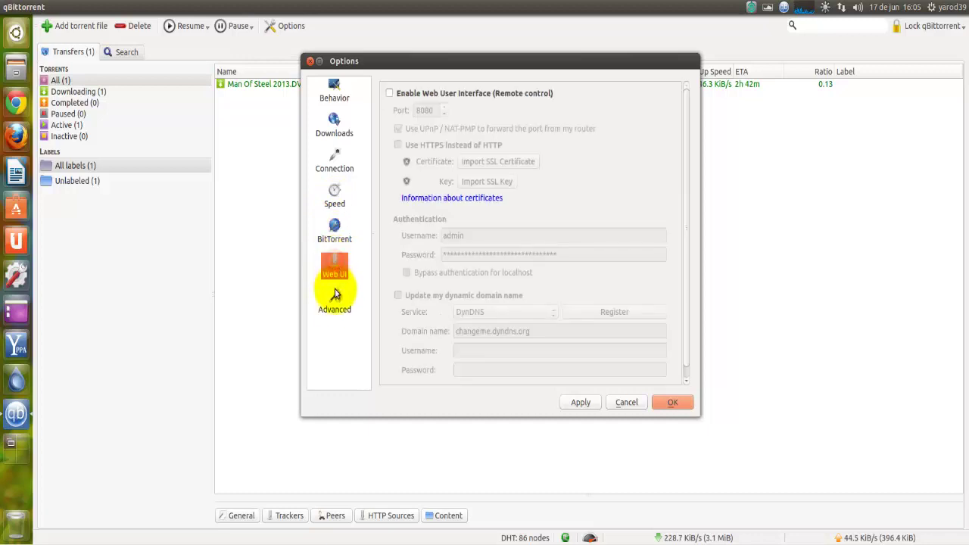
{"action": "left_click", "coordinate": [335, 299]}
{"action": "left_click", "coordinate": [335, 90]}
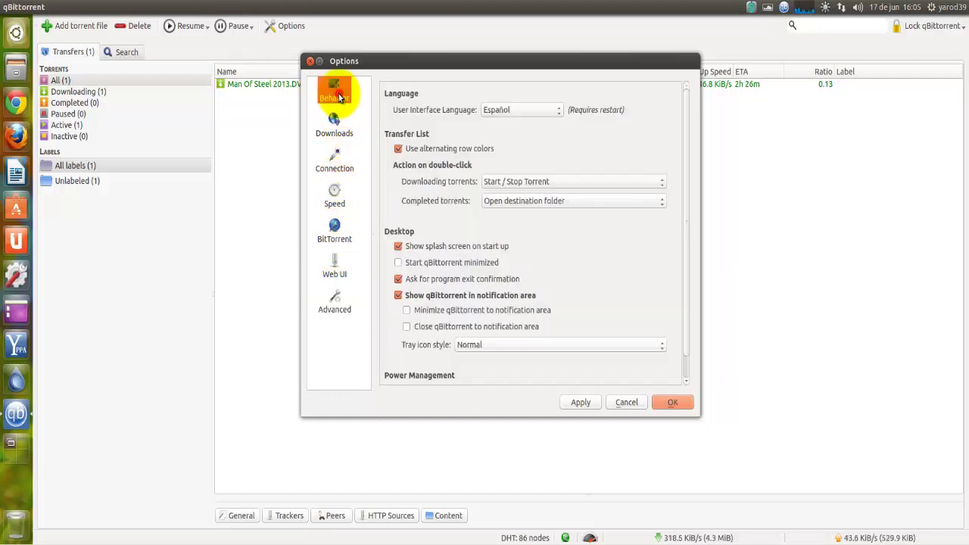
{"action": "left_click", "coordinate": [310, 60]}
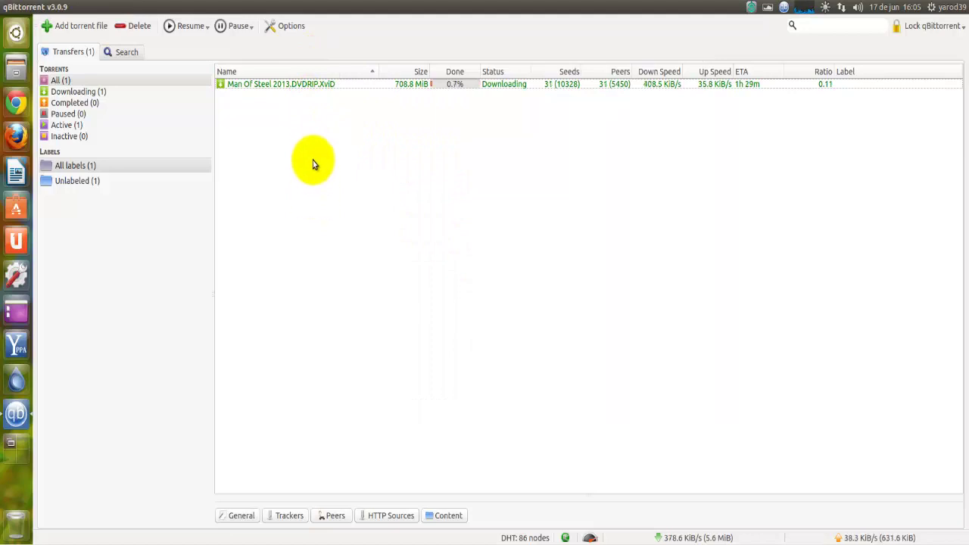
Examine the downloading torrent's seeds, peers, download speed and estimated time in the transfer list
{"action": "left_click", "coordinate": [570, 88]}
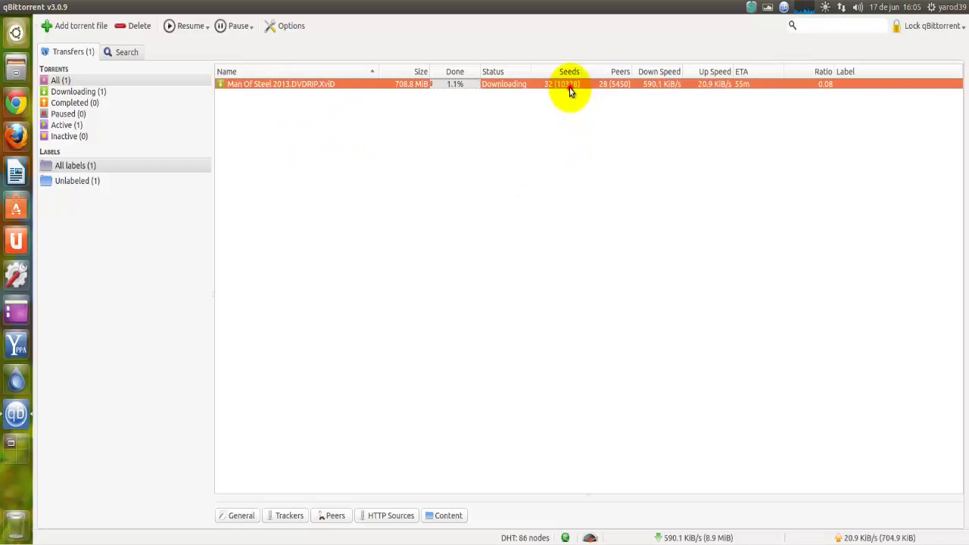
{"action": "left_click", "coordinate": [595, 143]}
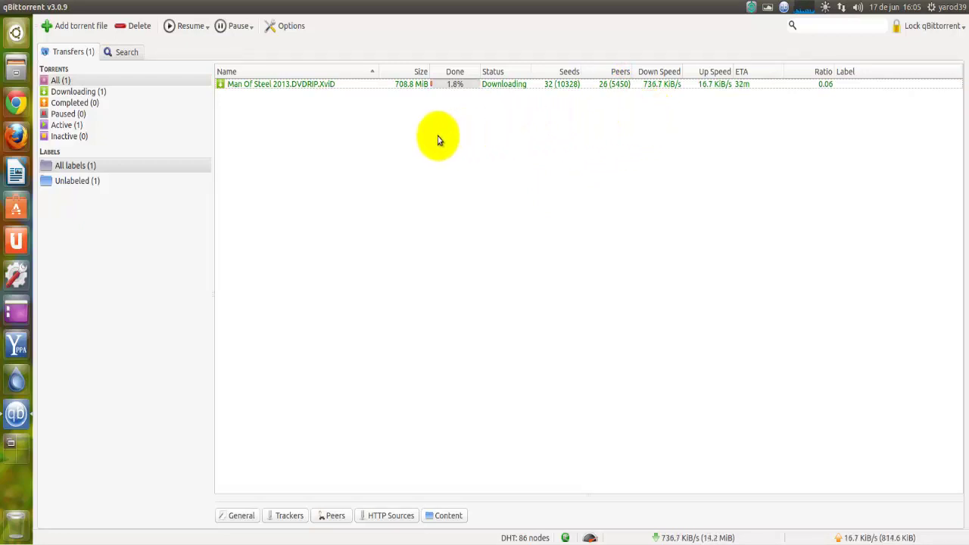
{"action": "left_click", "coordinate": [660, 87]}
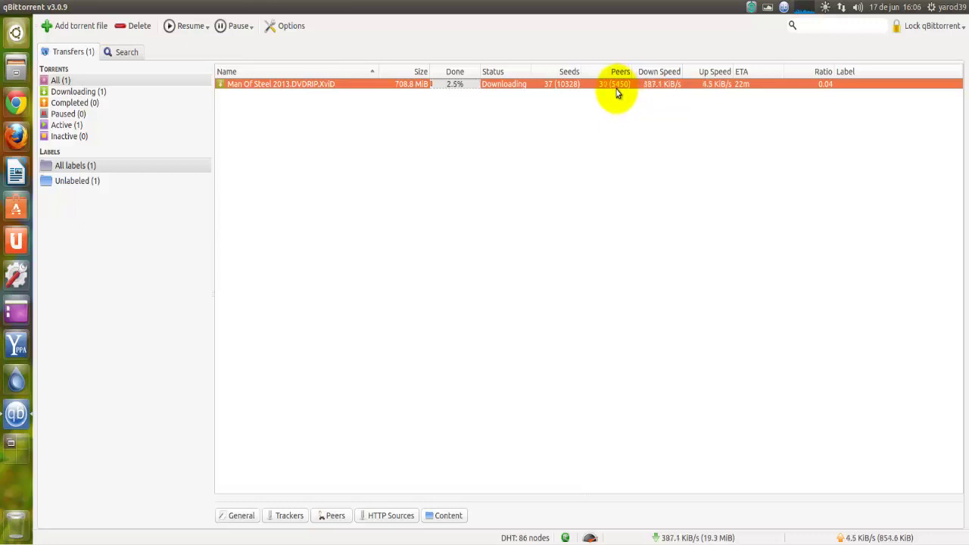
{"action": "left_click", "coordinate": [477, 161]}
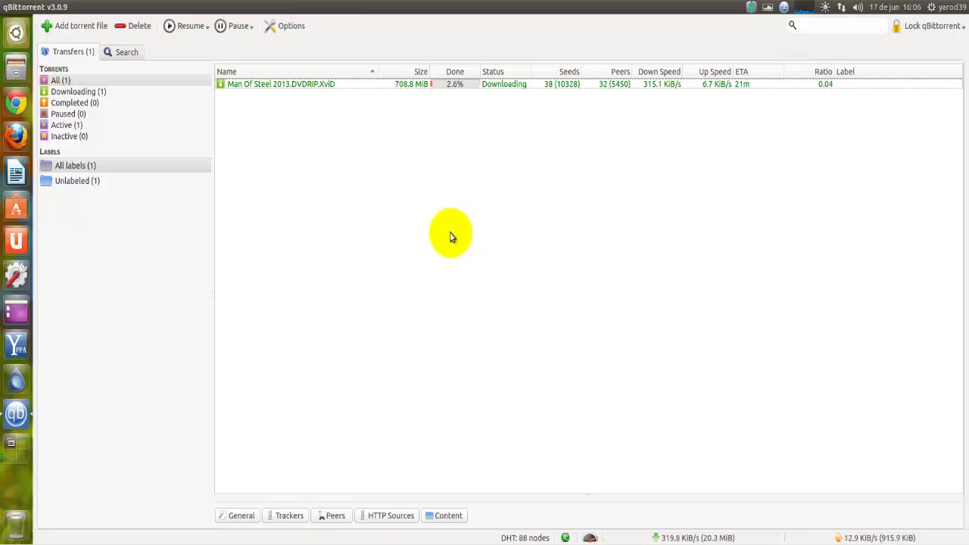
{"action": "left_click", "coordinate": [745, 85]}
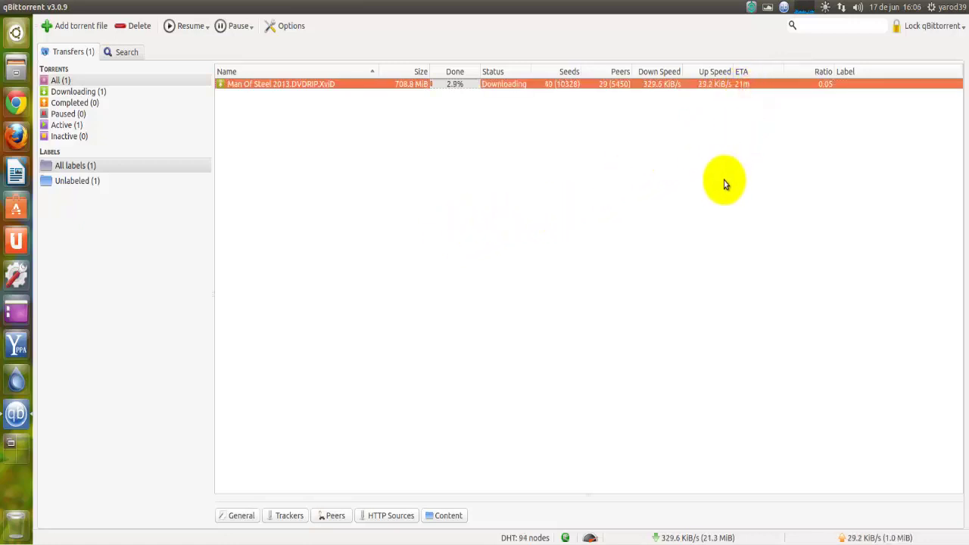
{"action": "left_click", "coordinate": [405, 138]}
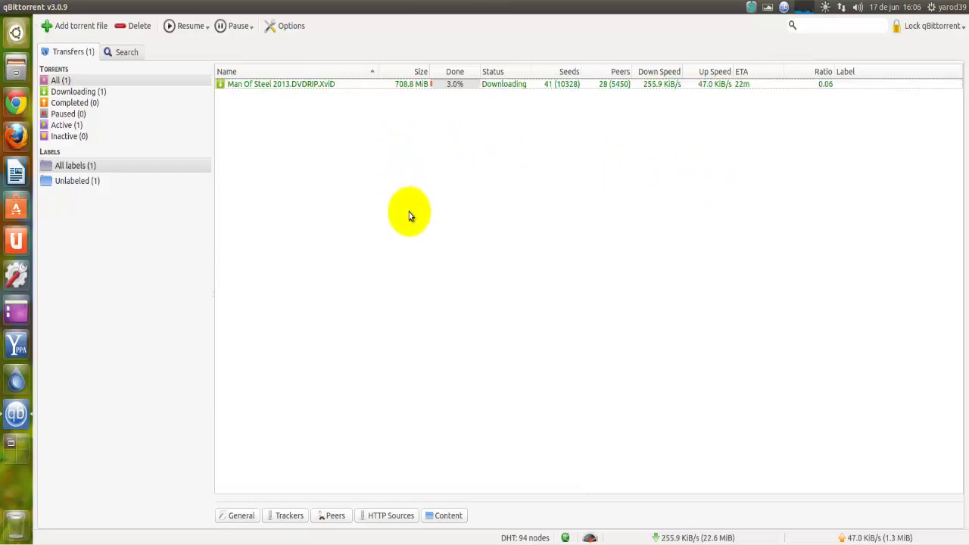
Close the "man of the steel" search results and quit qBittorrent from the transfer list, confirming the exit despite the active transfer
{"action": "left_click", "coordinate": [124, 50]}
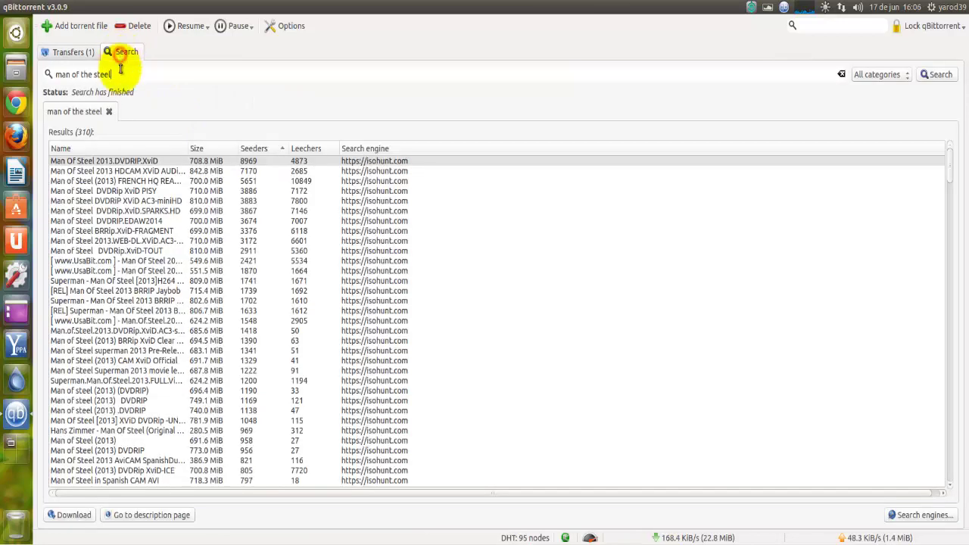
{"action": "left_click", "coordinate": [110, 112]}
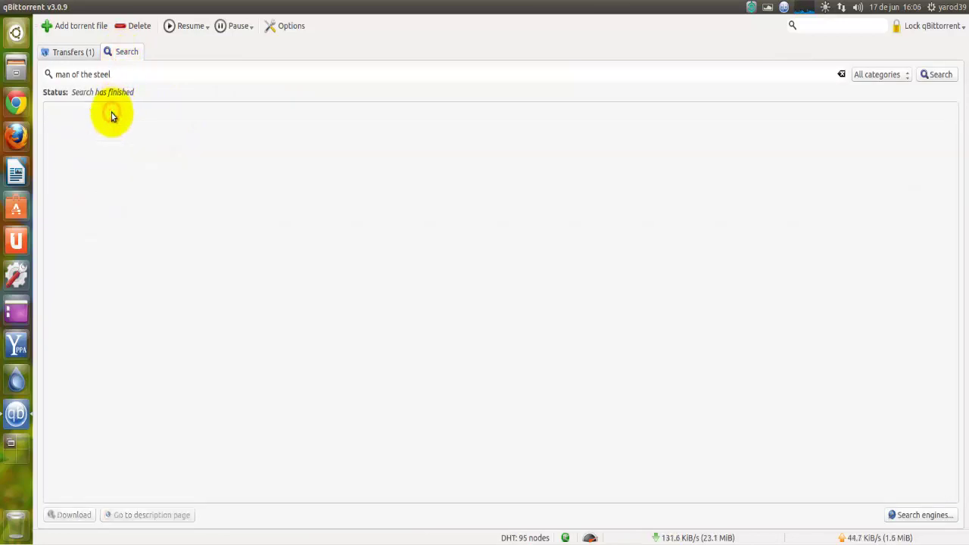
{"action": "left_click", "coordinate": [78, 53]}
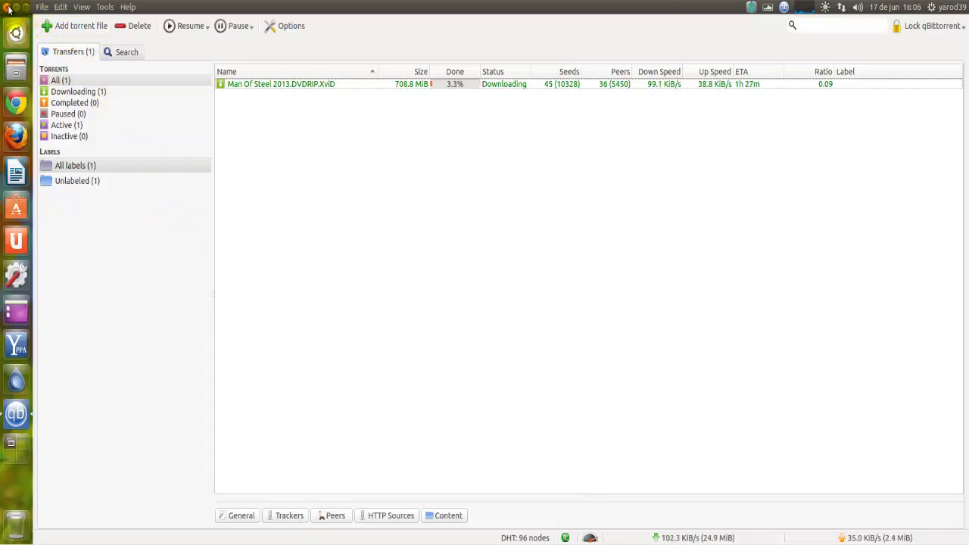
{"action": "left_click", "coordinate": [7, 6]}
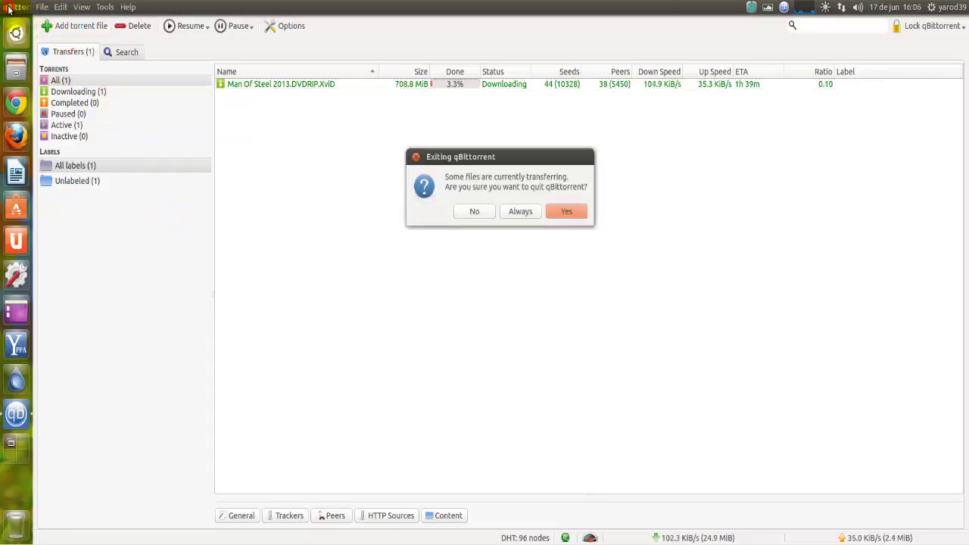
{"action": "left_click", "coordinate": [563, 213]}
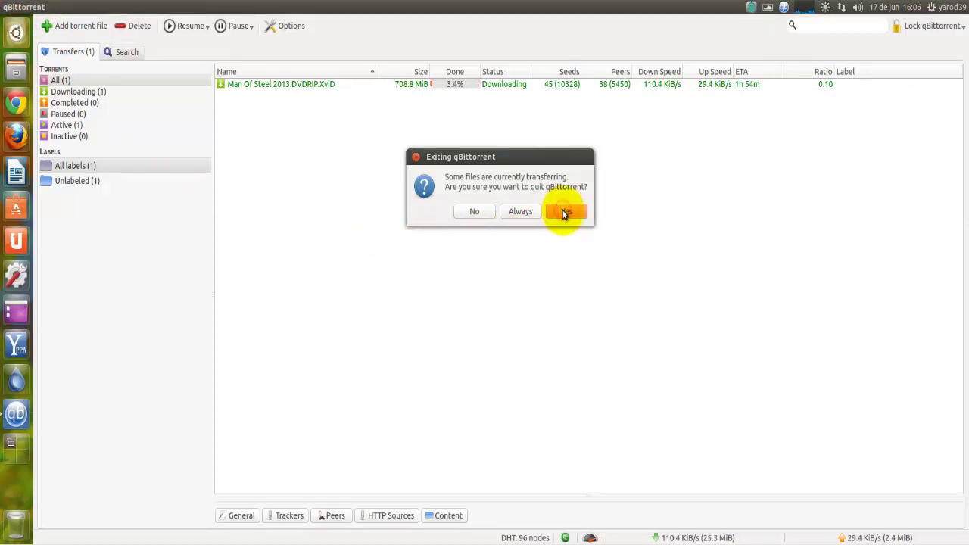